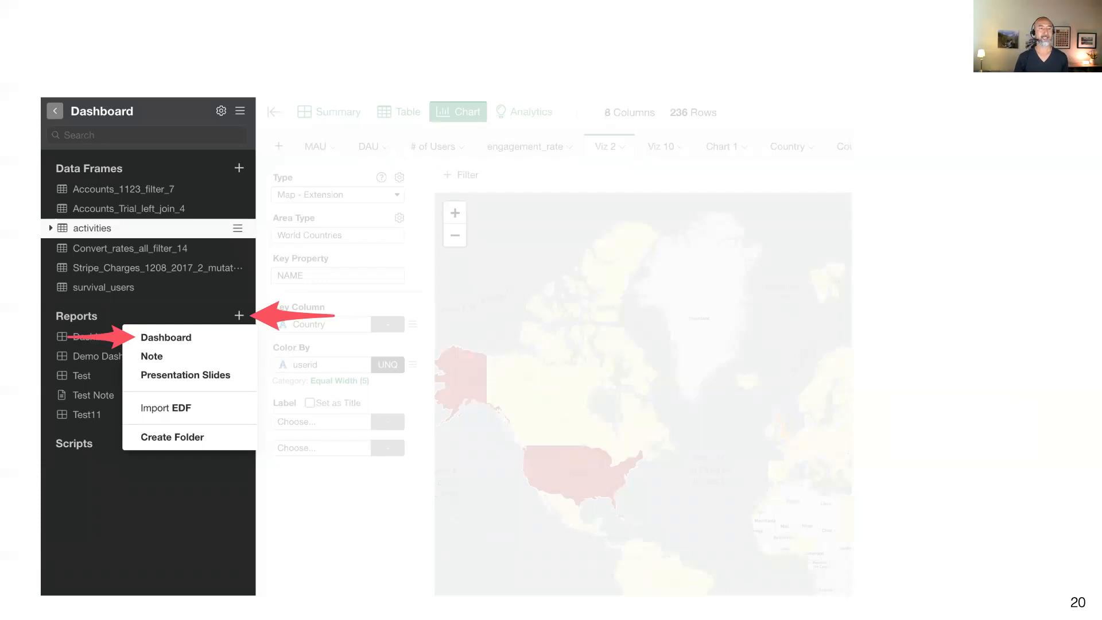
key("Right")
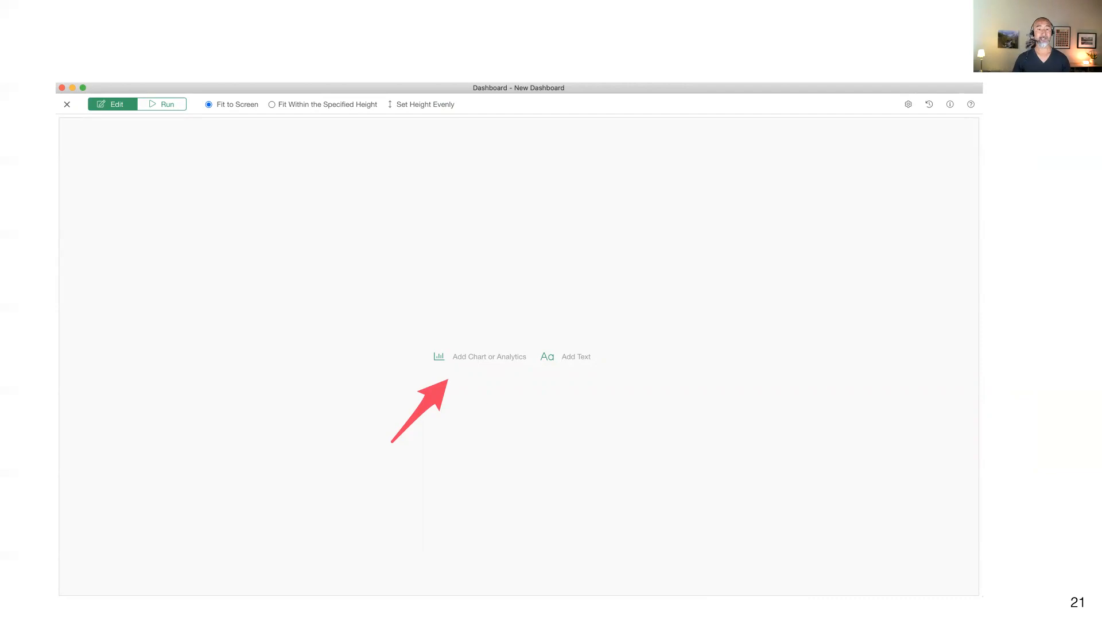
key("Right")
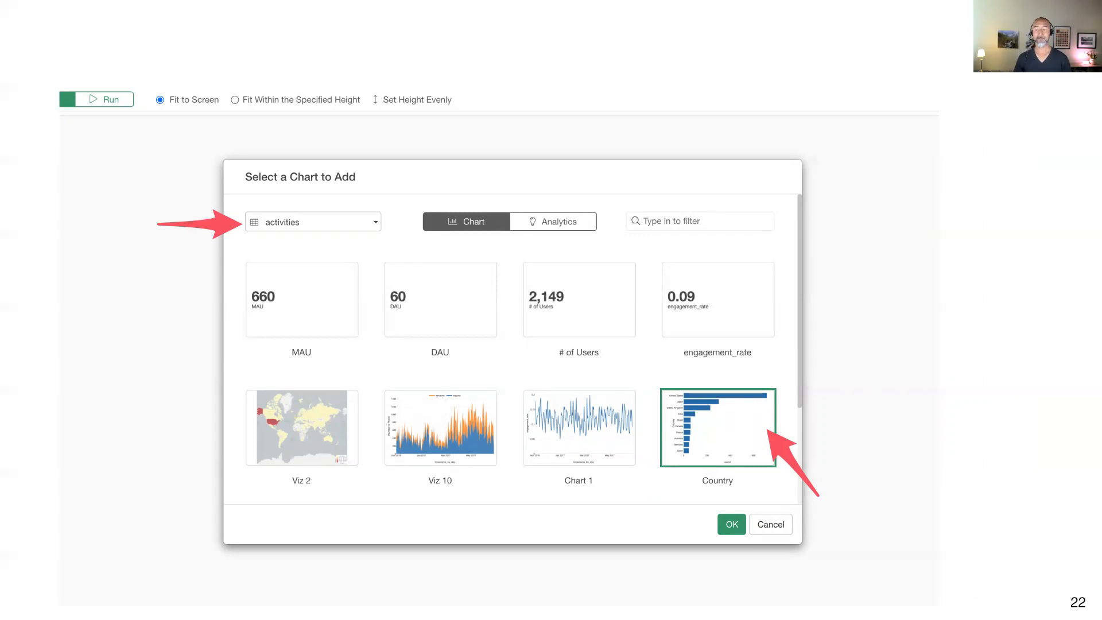
key("Right")
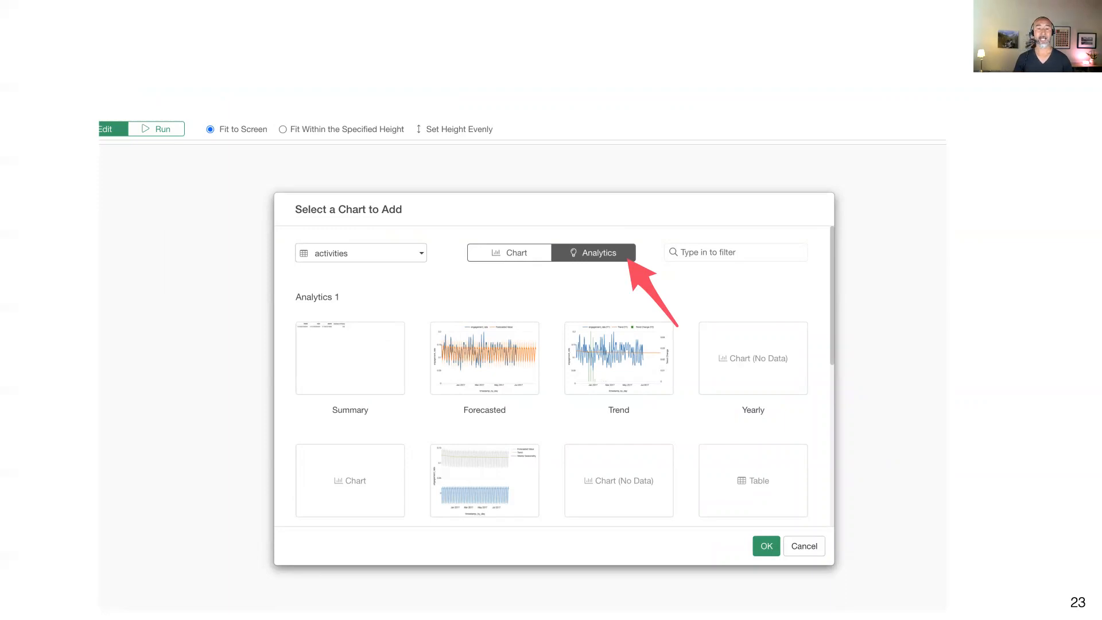
key("Right")
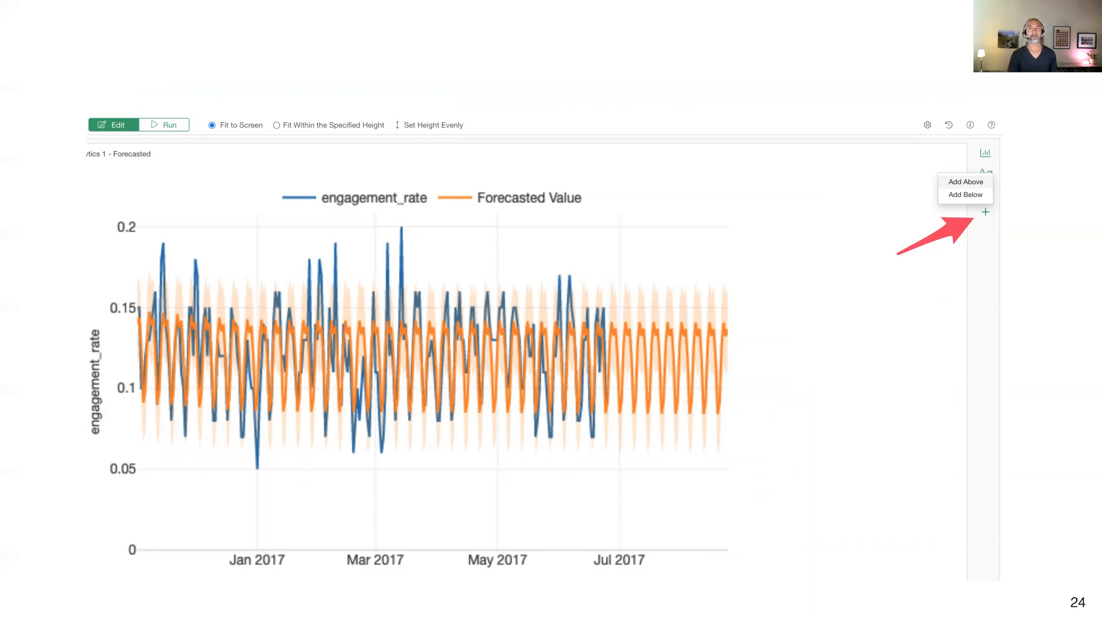
key("Right")
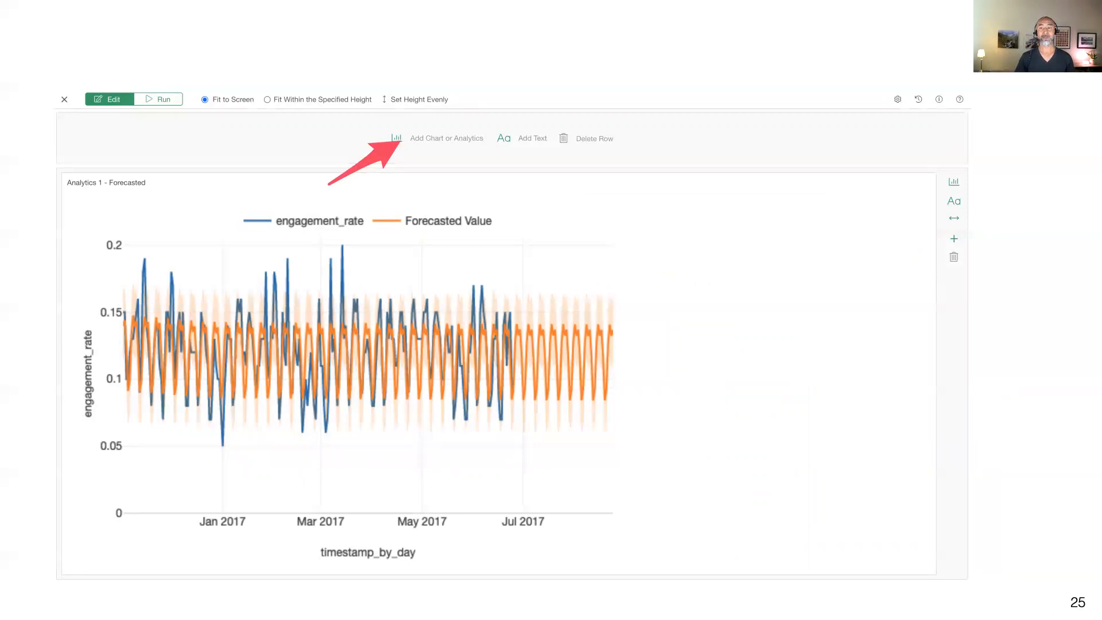
key("Right")
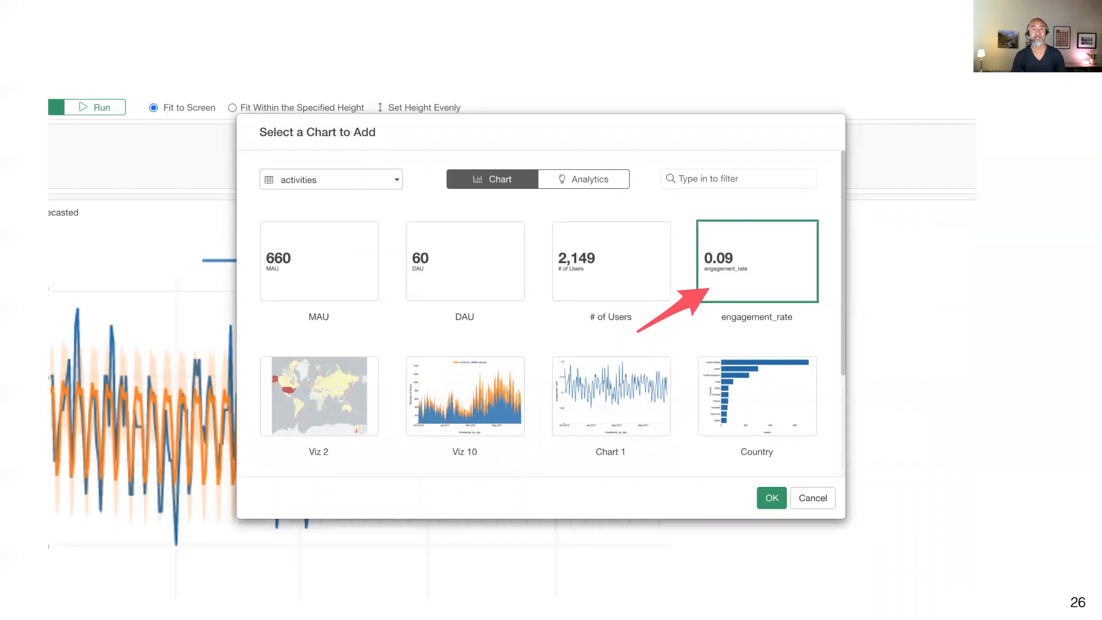
key("Right")
- End the slide presentation and switch to Exploratory with the Global_Sales_MySQL data frame
key("Escape")
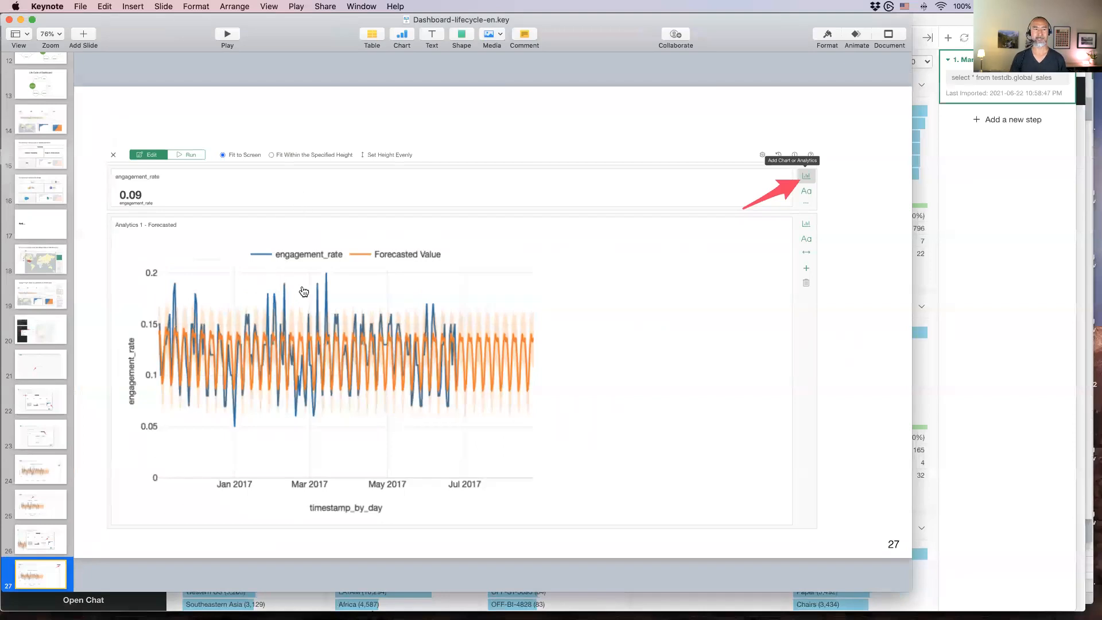
key("super+Tab")
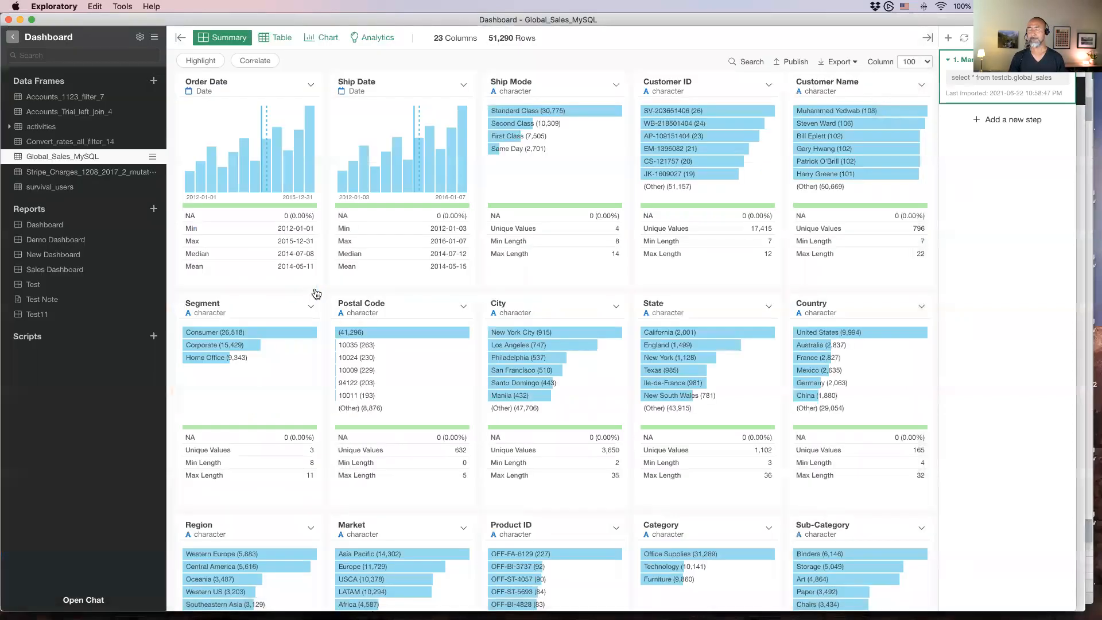
mouse_move(87, 232)
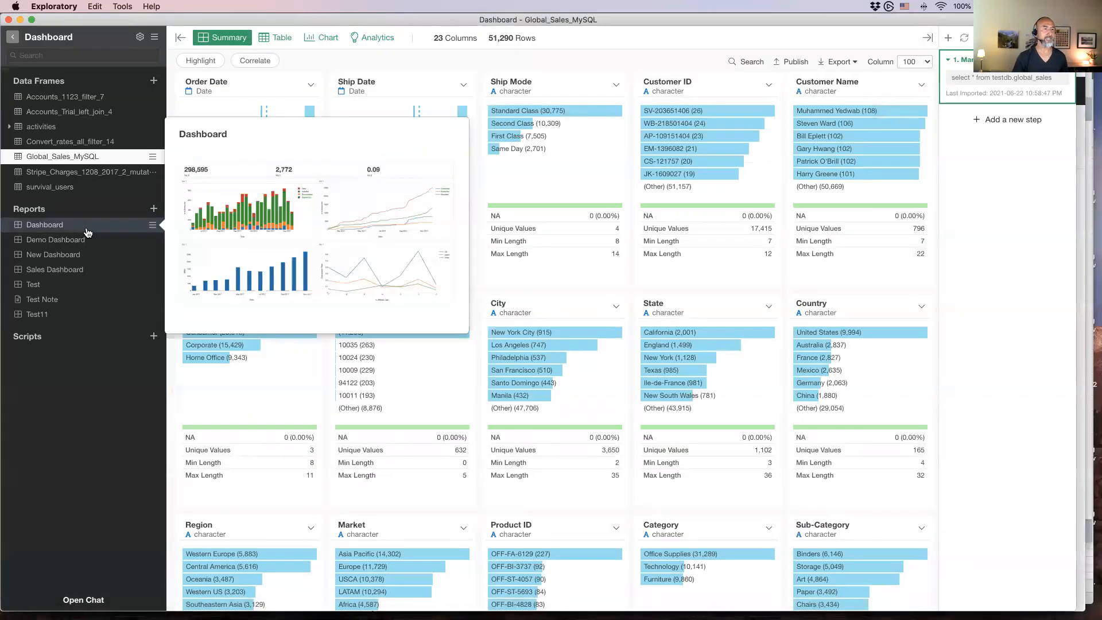
mouse_move(89, 261)
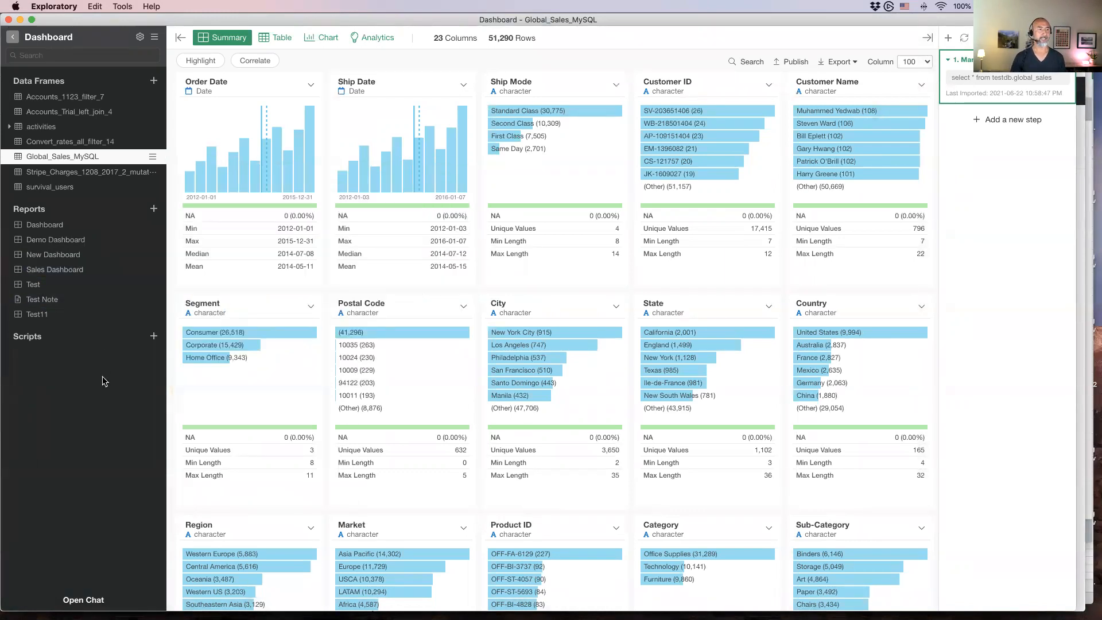
mouse_move(113, 157)
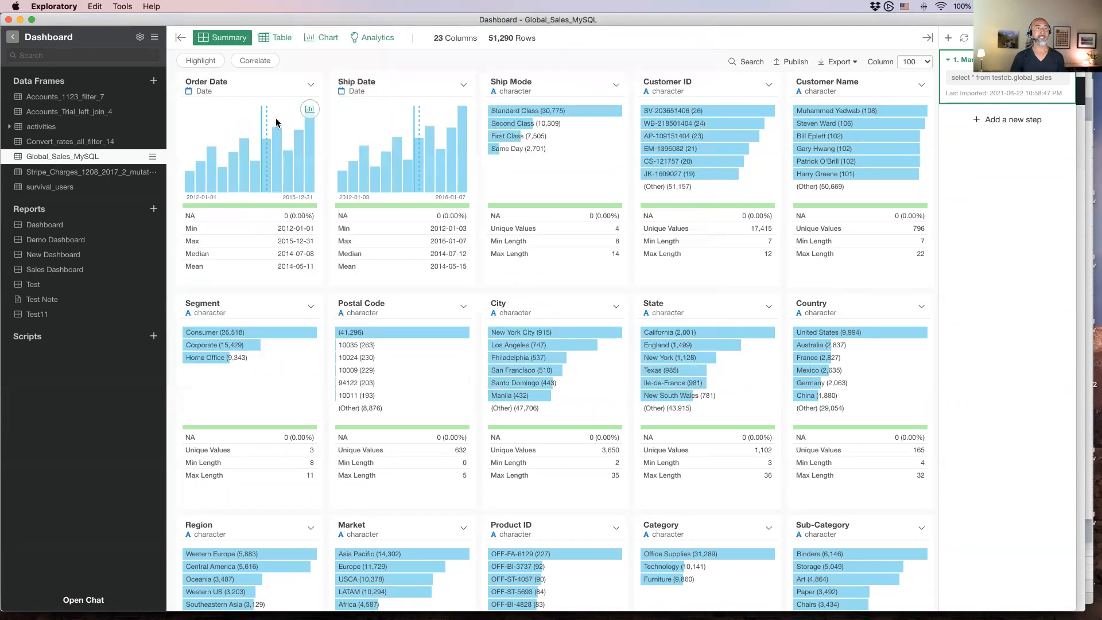
- Review the charts of Global_Sales_MySQL and the Forecasted result of its time series analytics
left_click(328, 41)
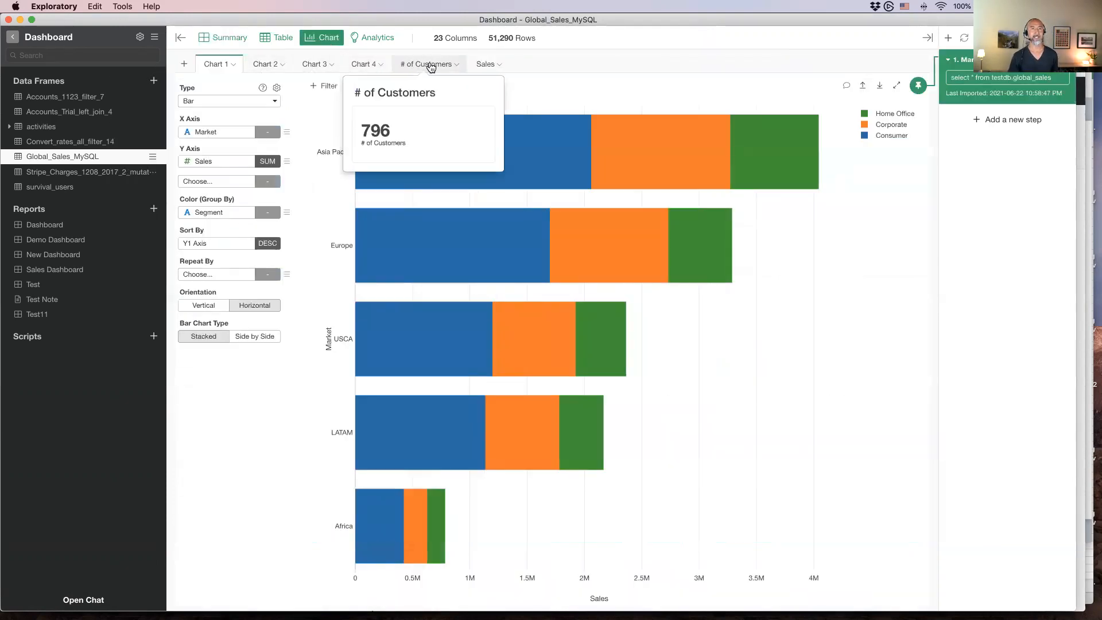
left_click(374, 38)
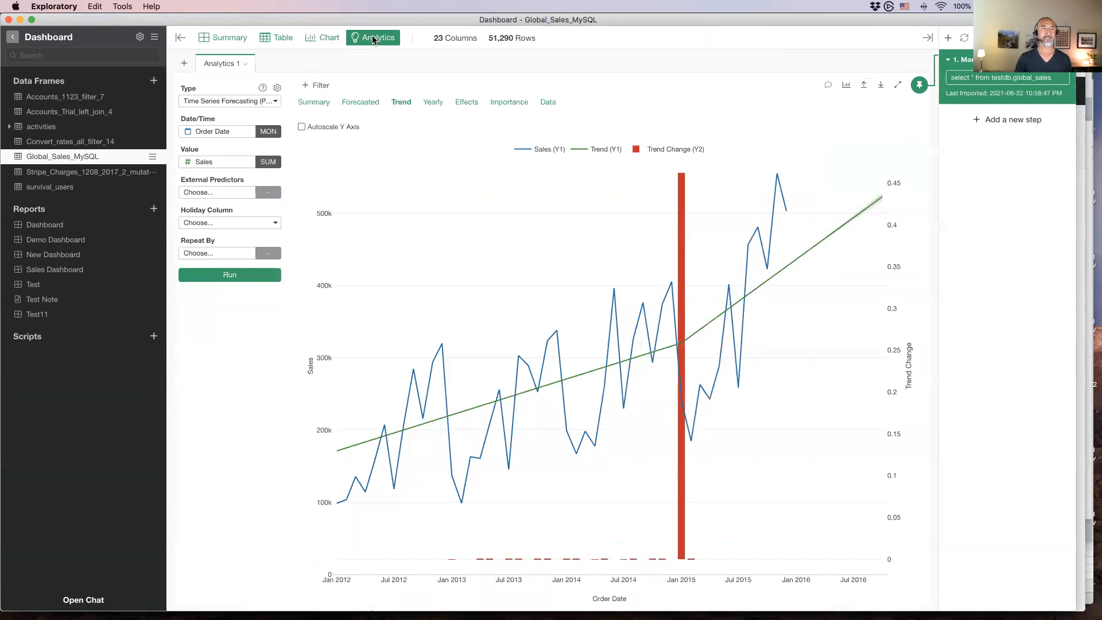
left_click(360, 104)
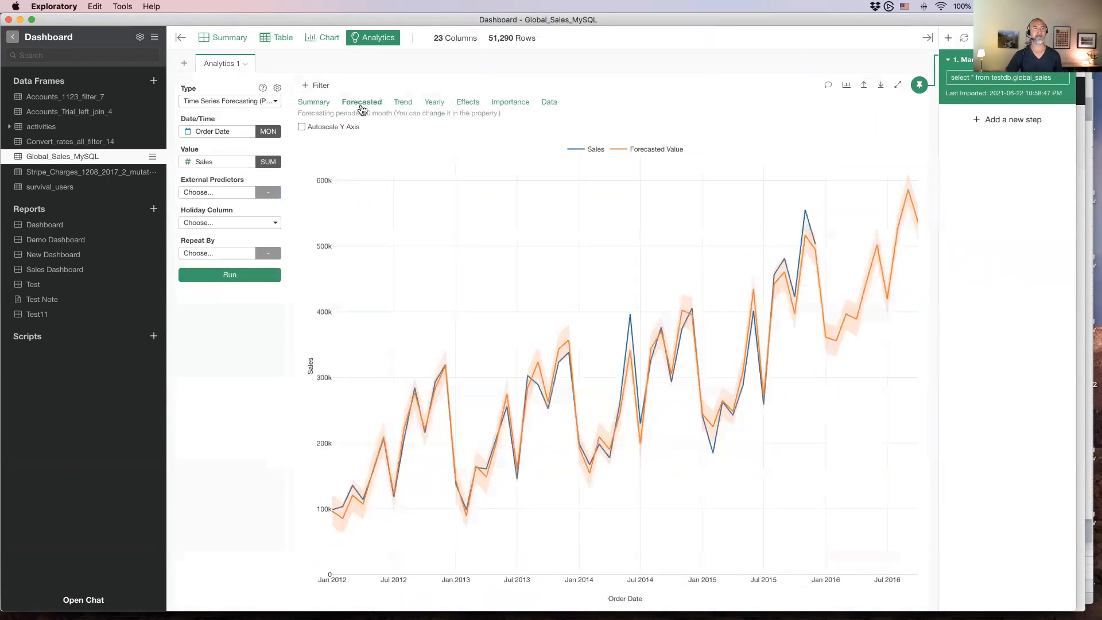
left_click(323, 37)
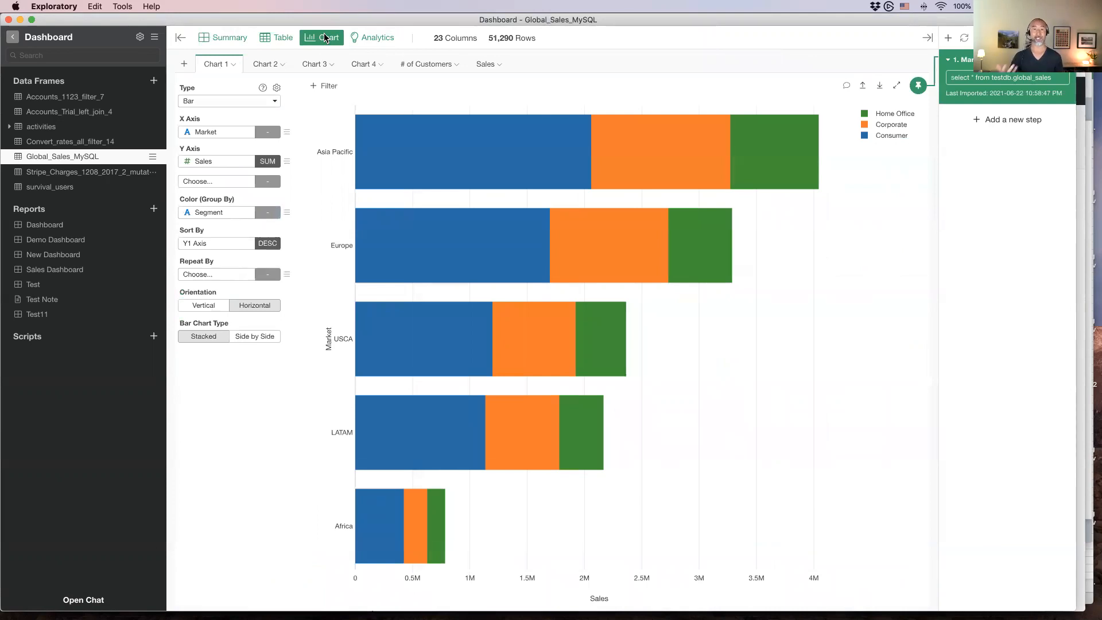
- Open the Sales Dashboard for editing and insert an empty row above the Chart 4 and Chart 3 row
left_click(86, 269)
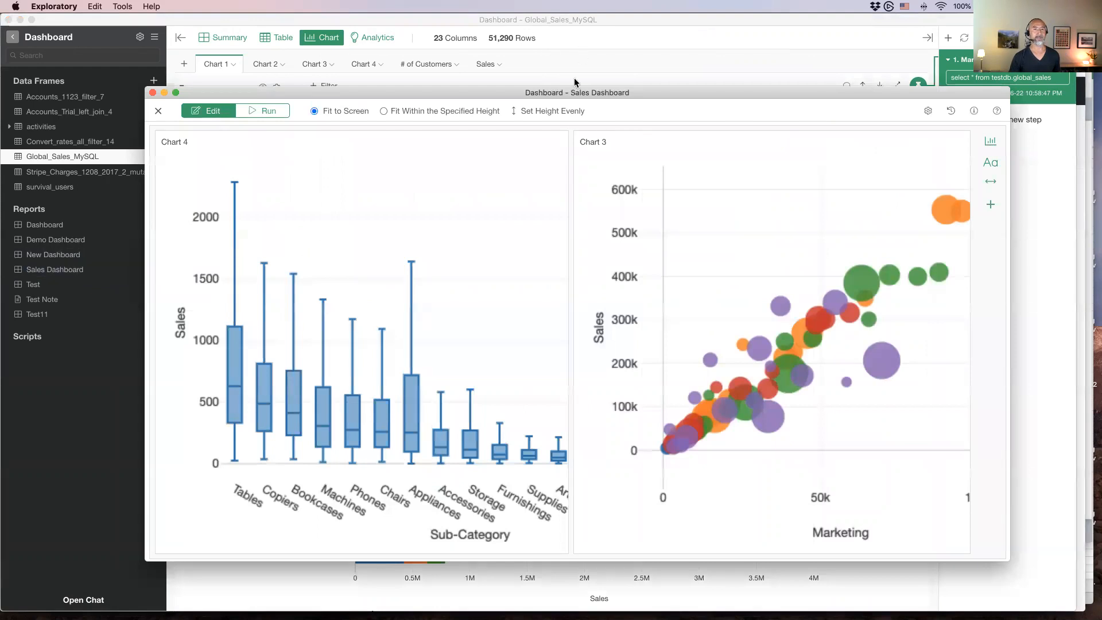
left_click_drag(570, 90, 555, 81)
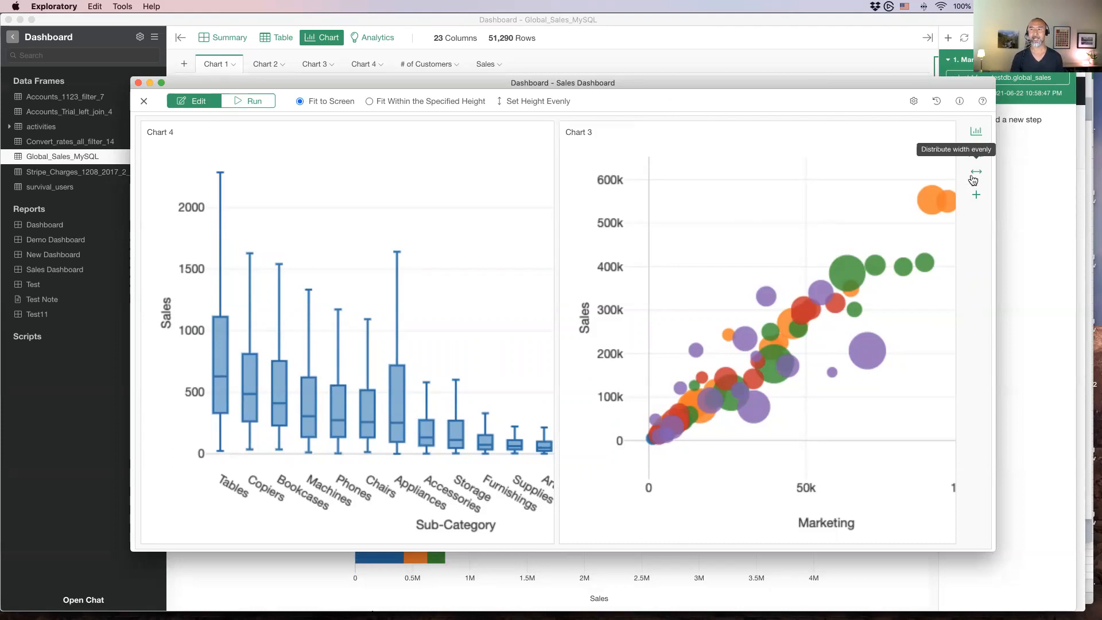
left_click(977, 198)
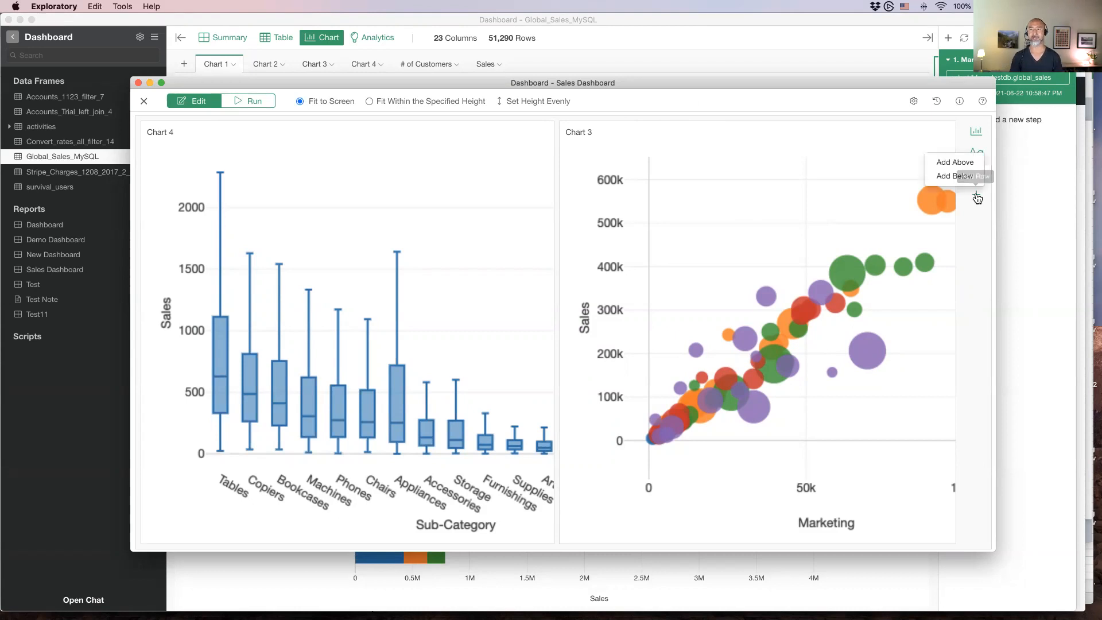
left_click(954, 167)
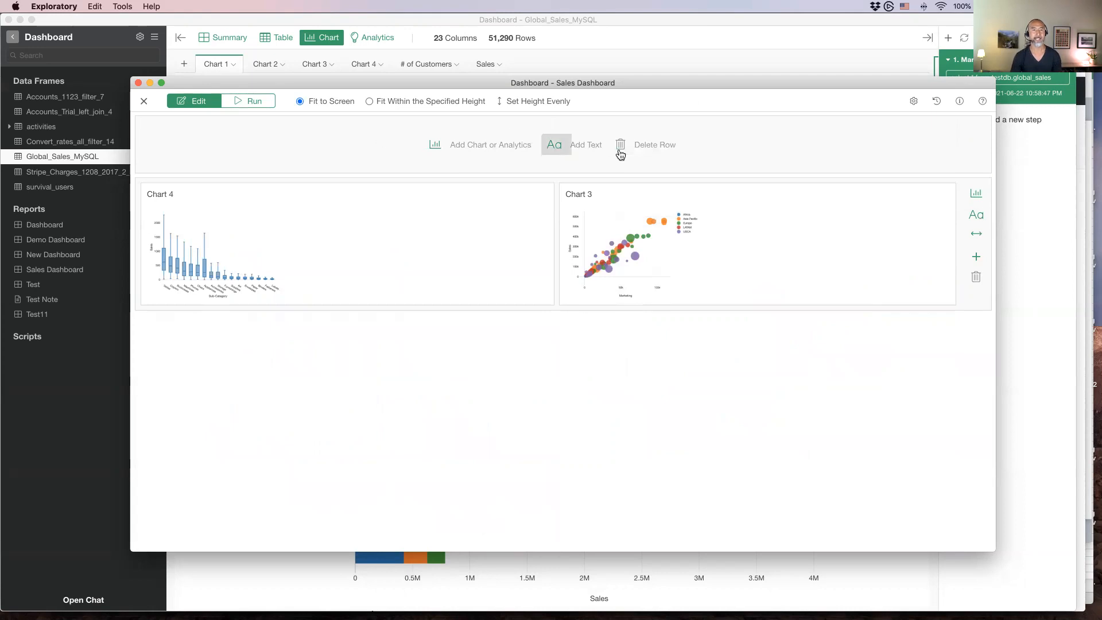
- Add the Forecasted result of Analytics 1 from Global_Sales_MySQL to the empty top row
left_click(466, 148)
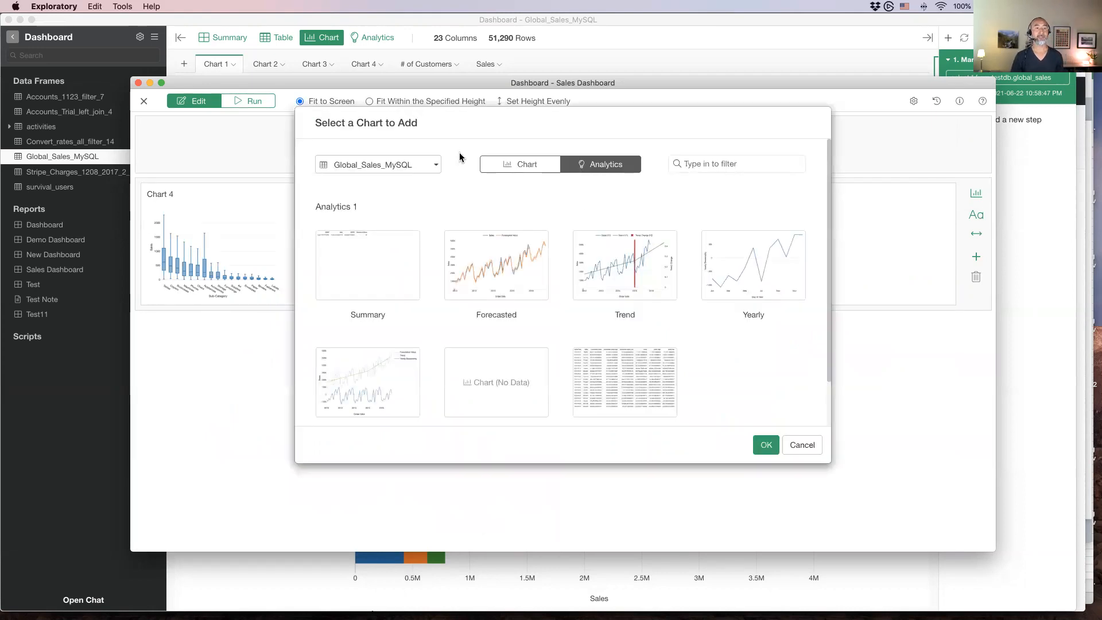
left_click(501, 285)
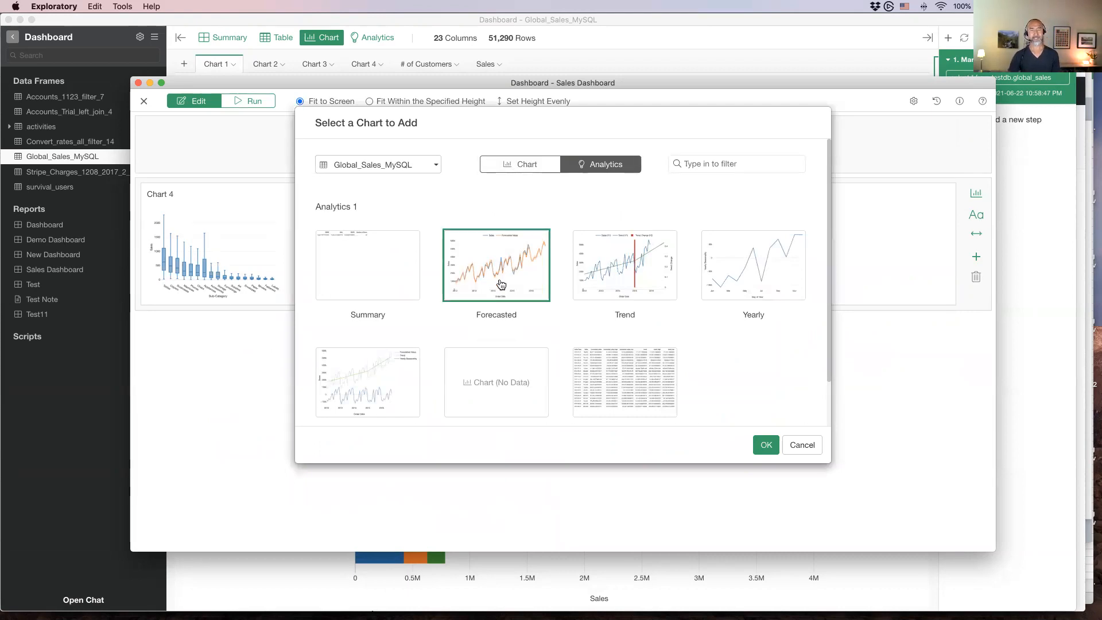
left_click(762, 448)
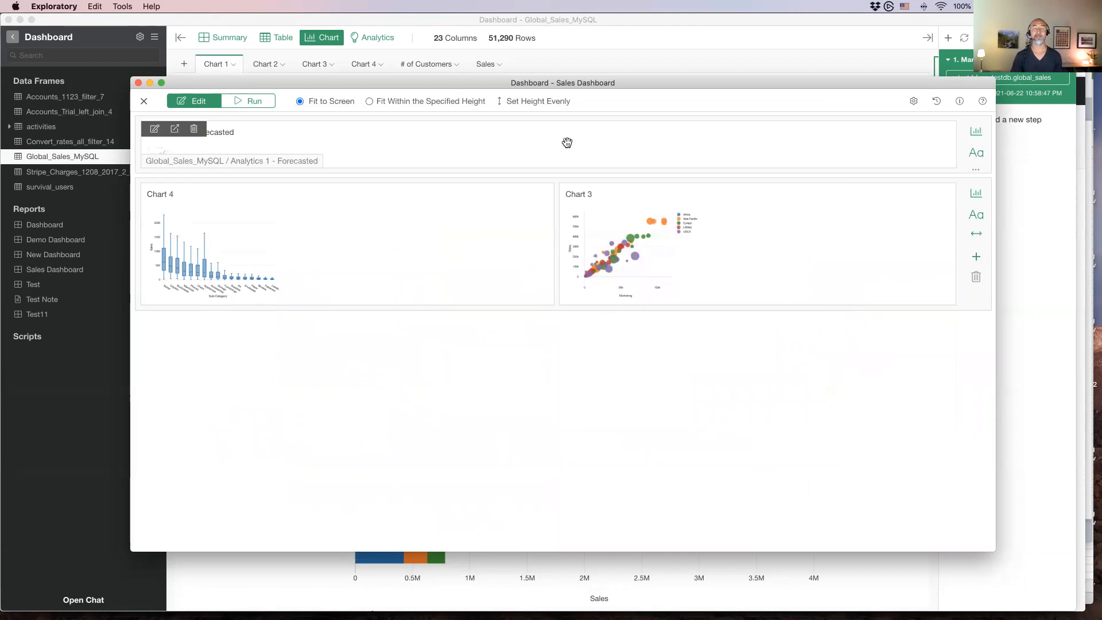
- Add Chart 4 from Global_Sales_MySQL beside the forecast and make the top row taller
left_click(975, 131)
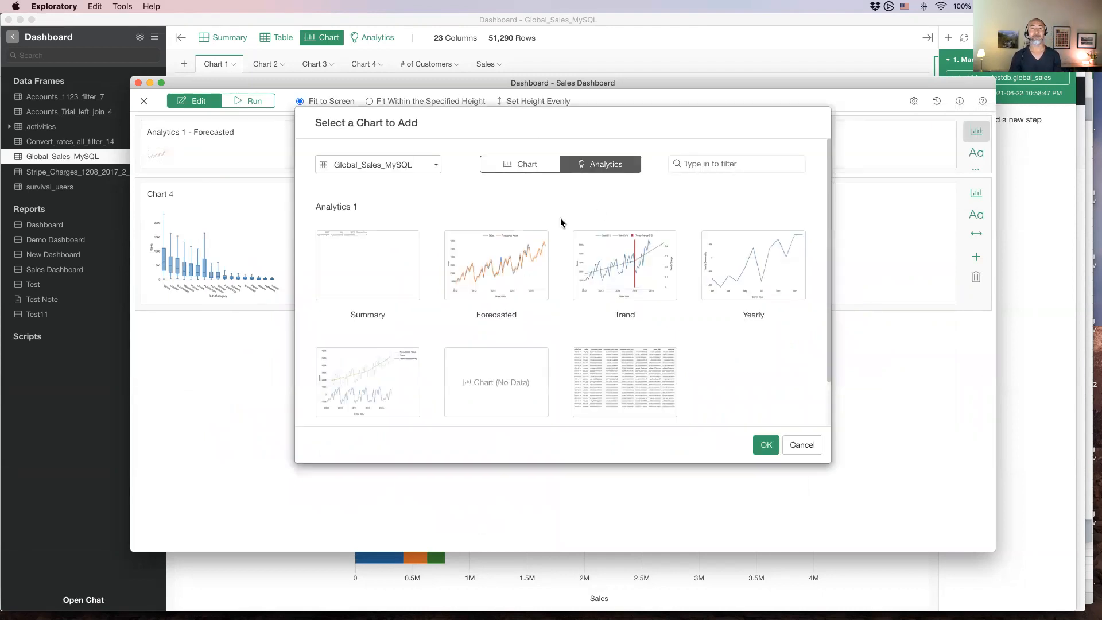
left_click(491, 169)
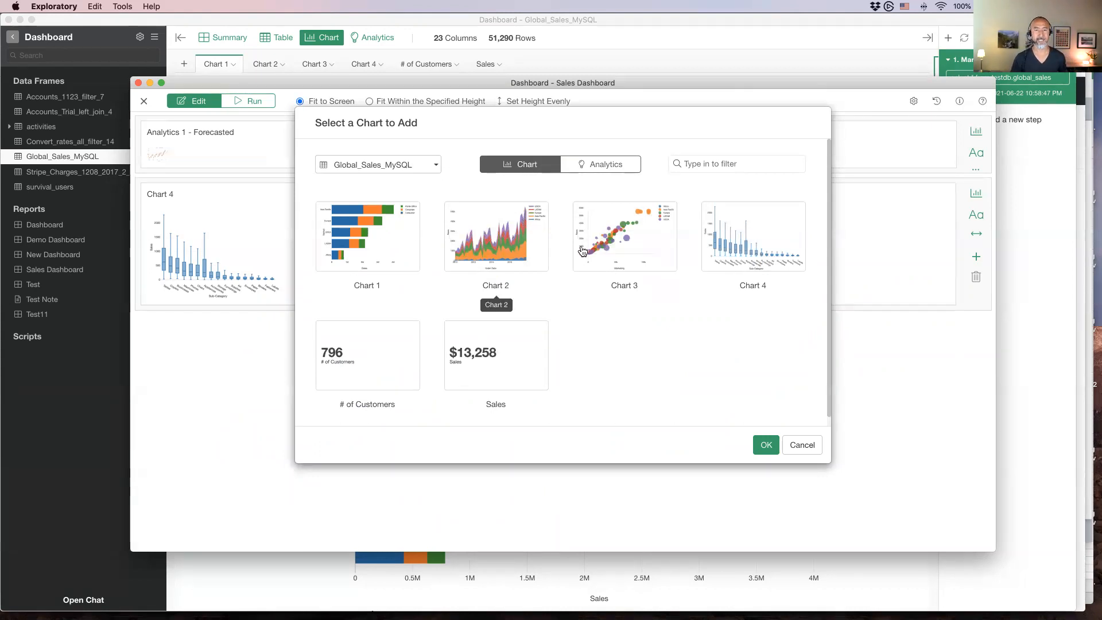
left_click_drag(612, 130, 587, 132)
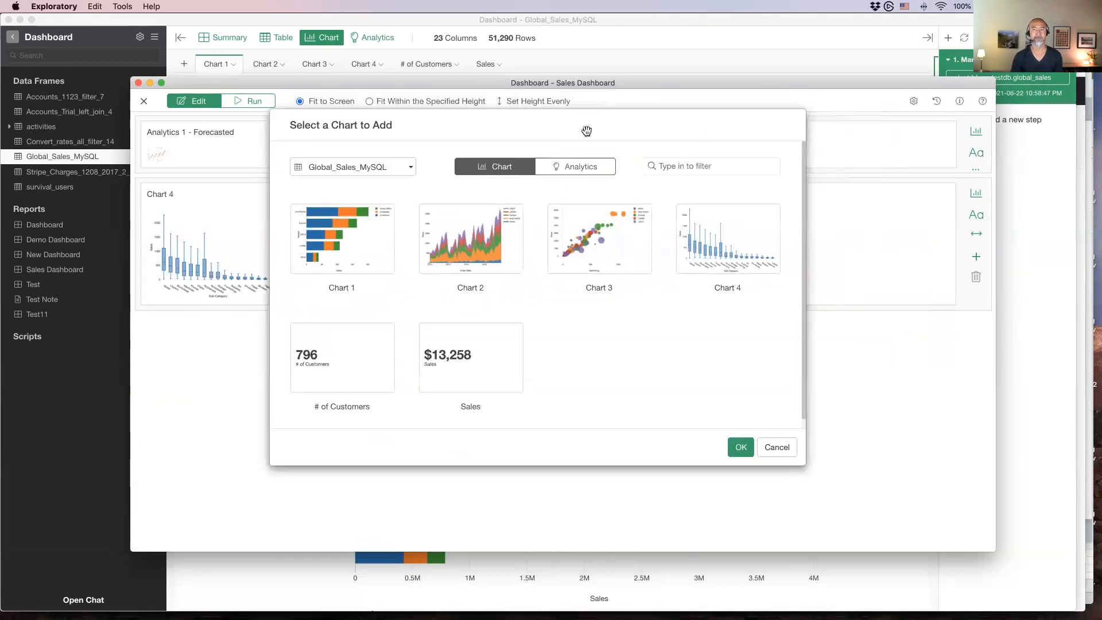
left_click(721, 240)
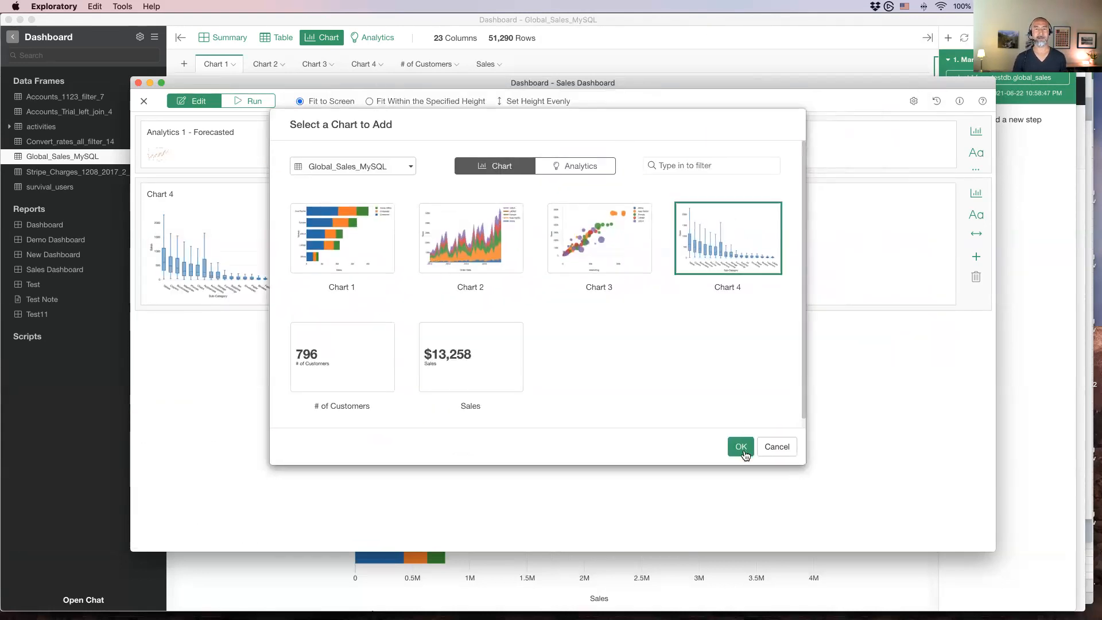
left_click(742, 447)
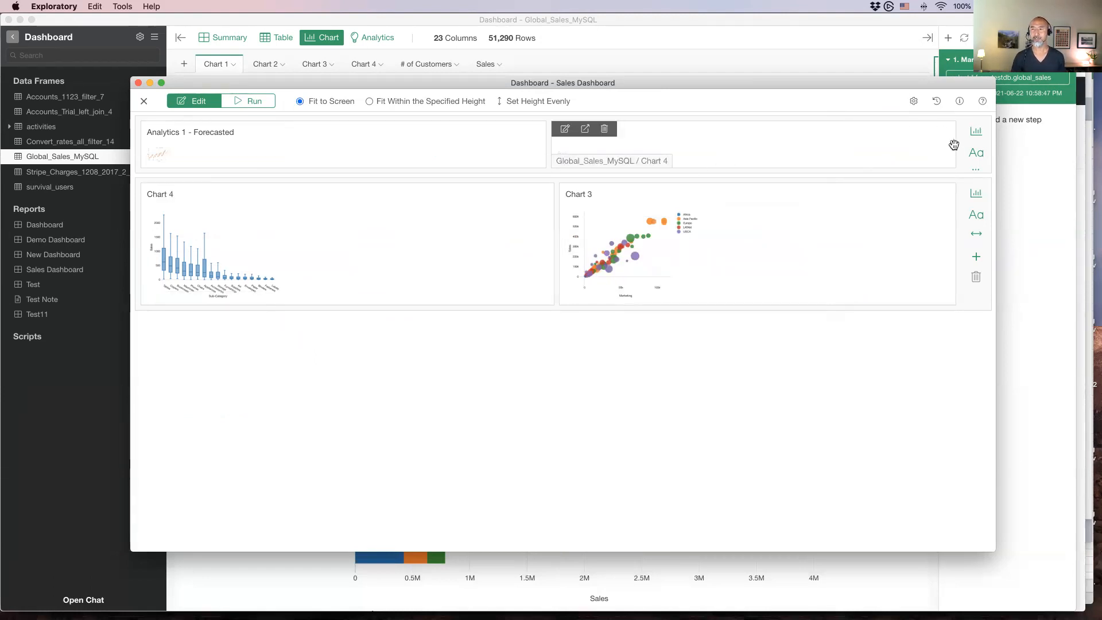
left_click_drag(920, 174, 921, 203)
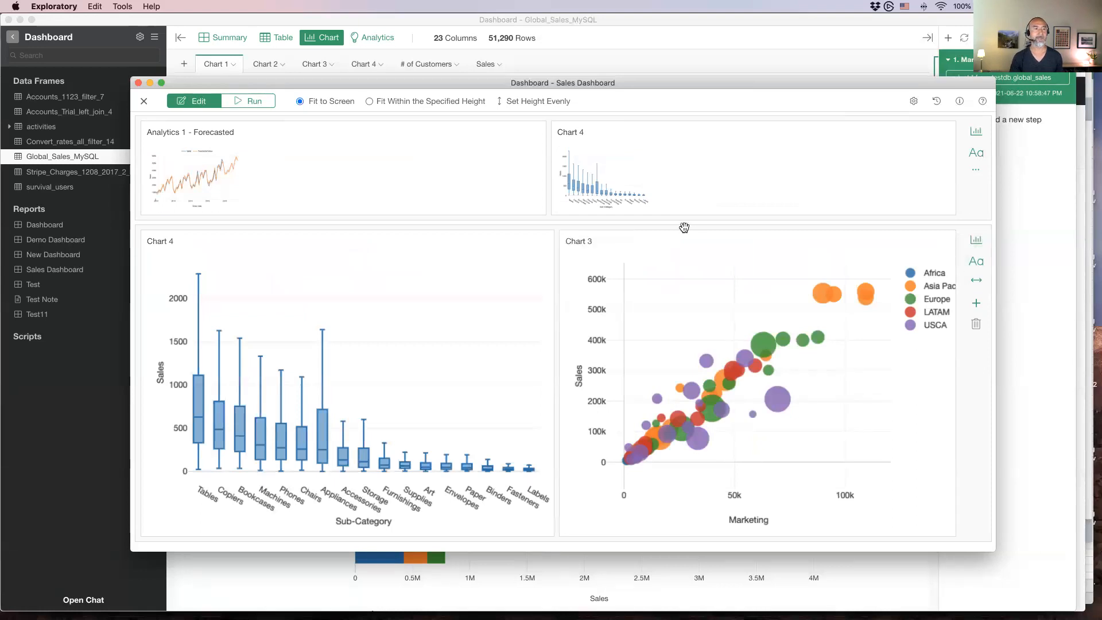
- Insert a row above the bottom chart row and place the # of Customers chart in it
left_click(978, 306)
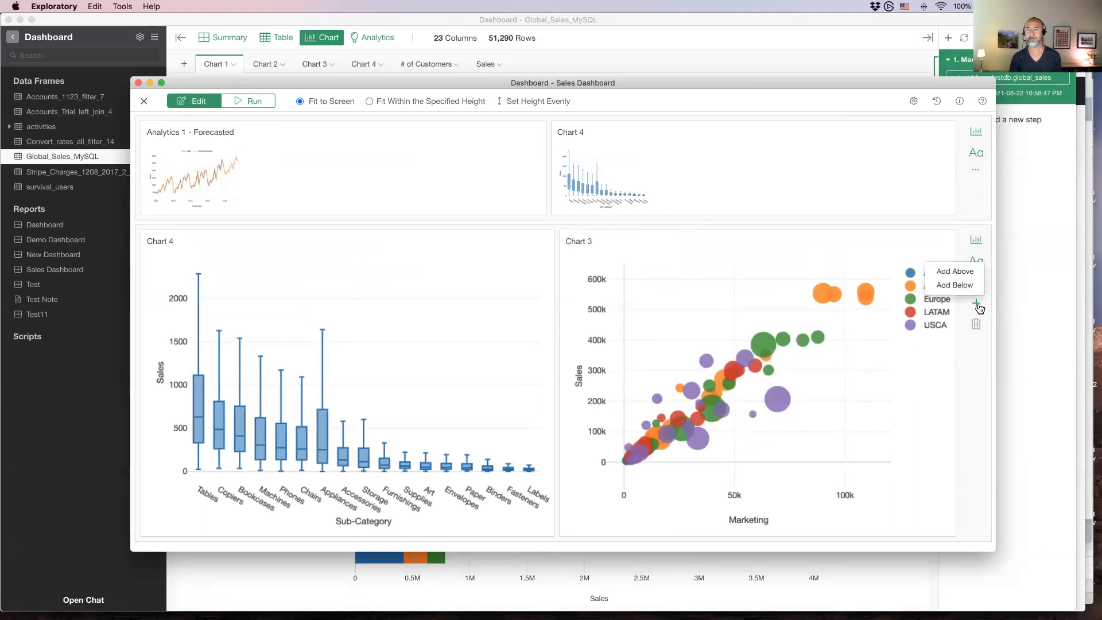
left_click(964, 272)
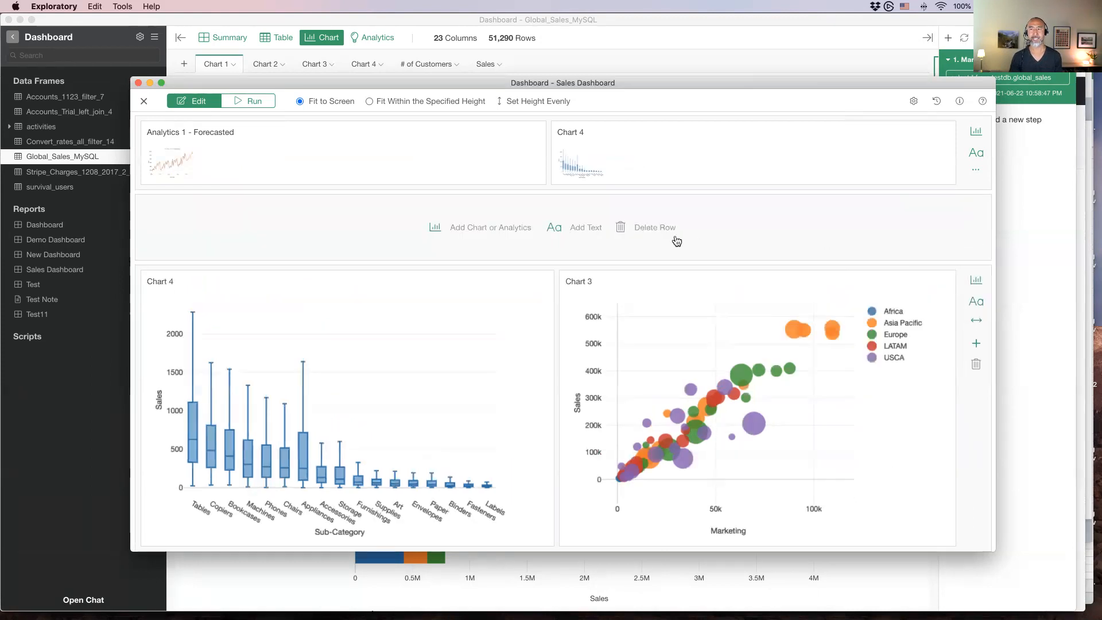
left_click(484, 238)
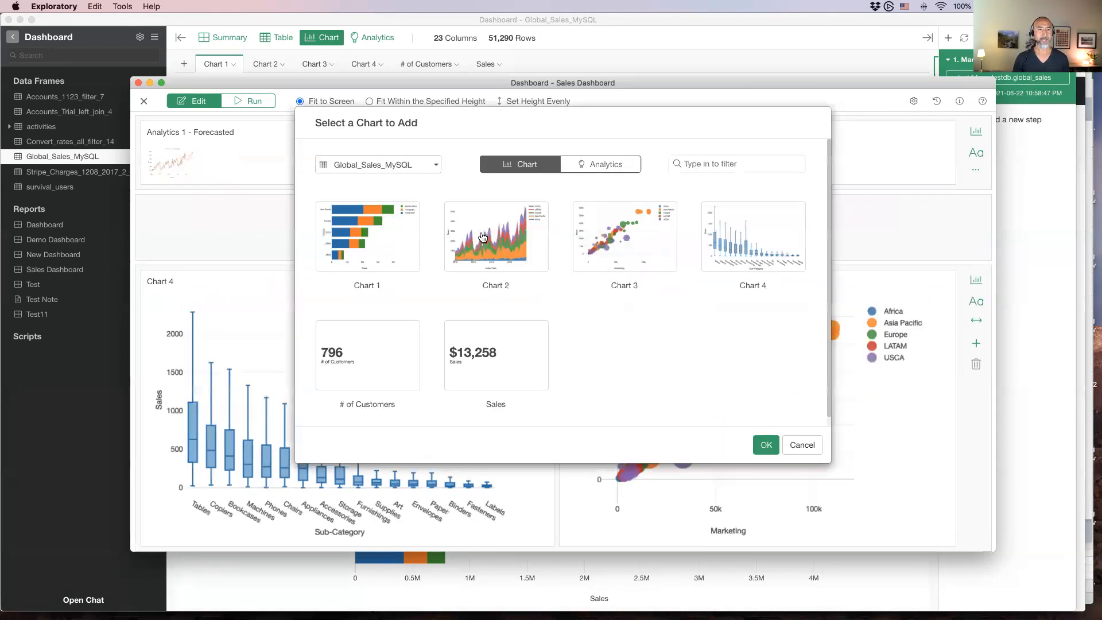
left_click(373, 353)
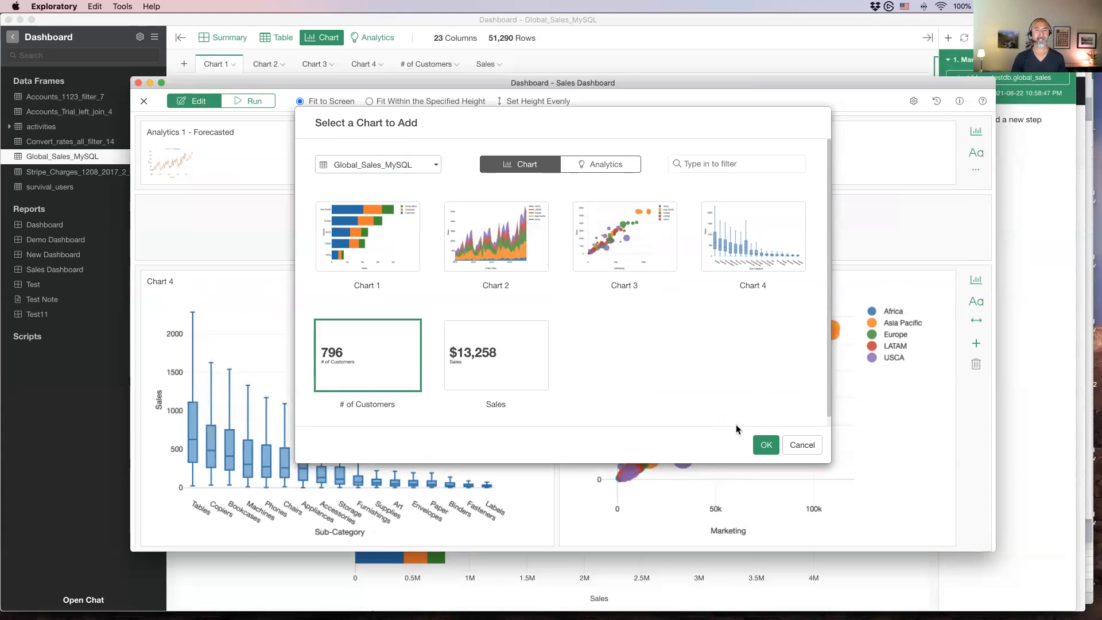
left_click(766, 445)
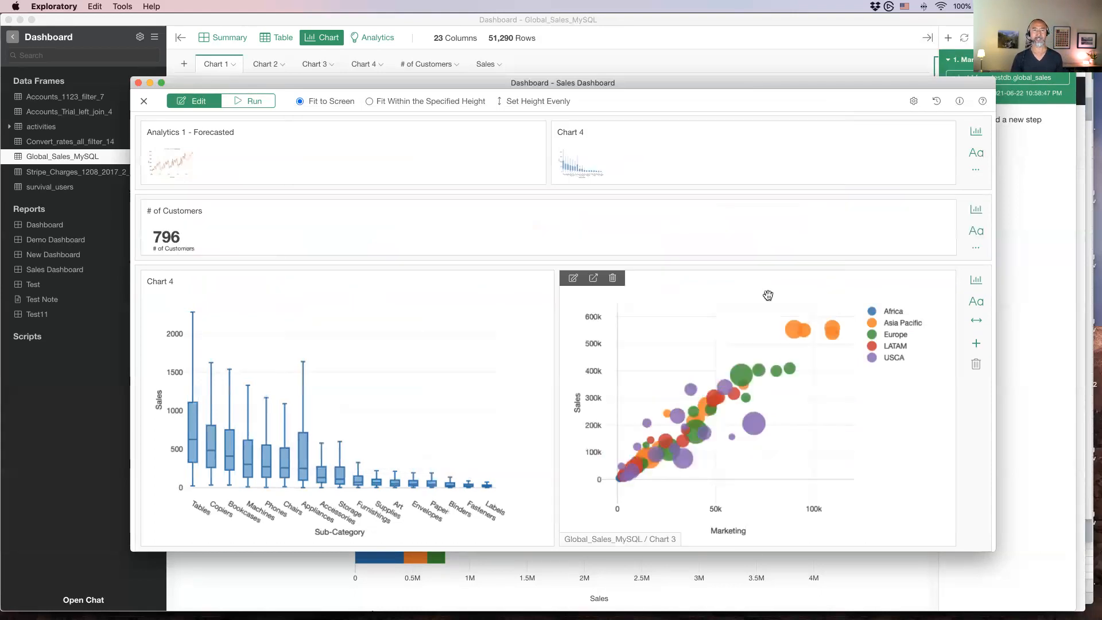
- Add the Sales number chart beside # of Customers in the middle row
left_click(975, 213)
left_click(498, 347)
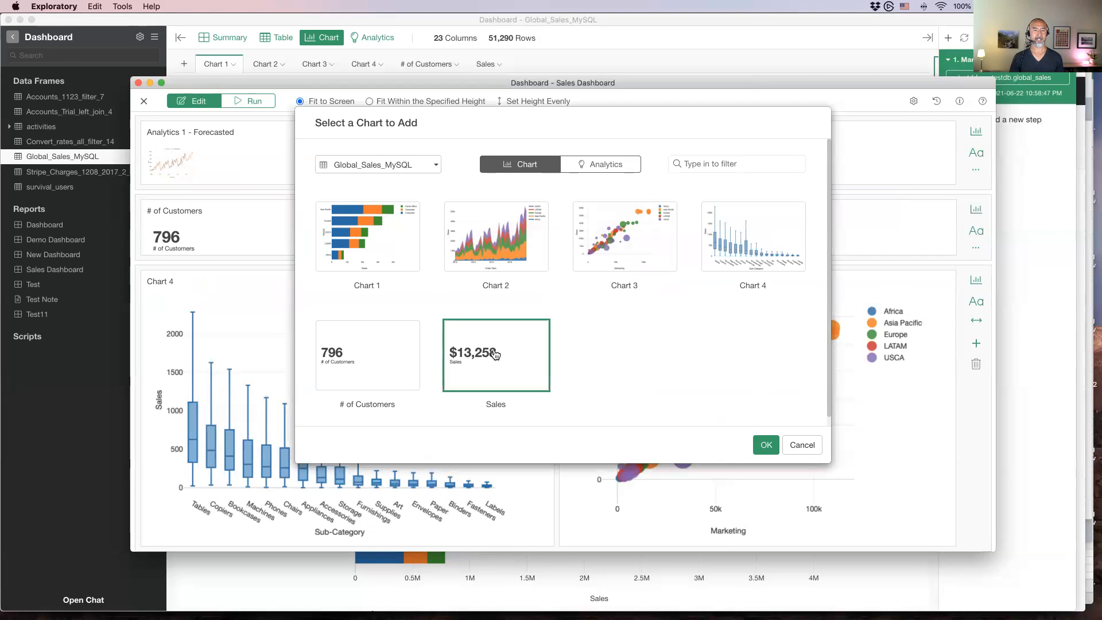
left_click(773, 449)
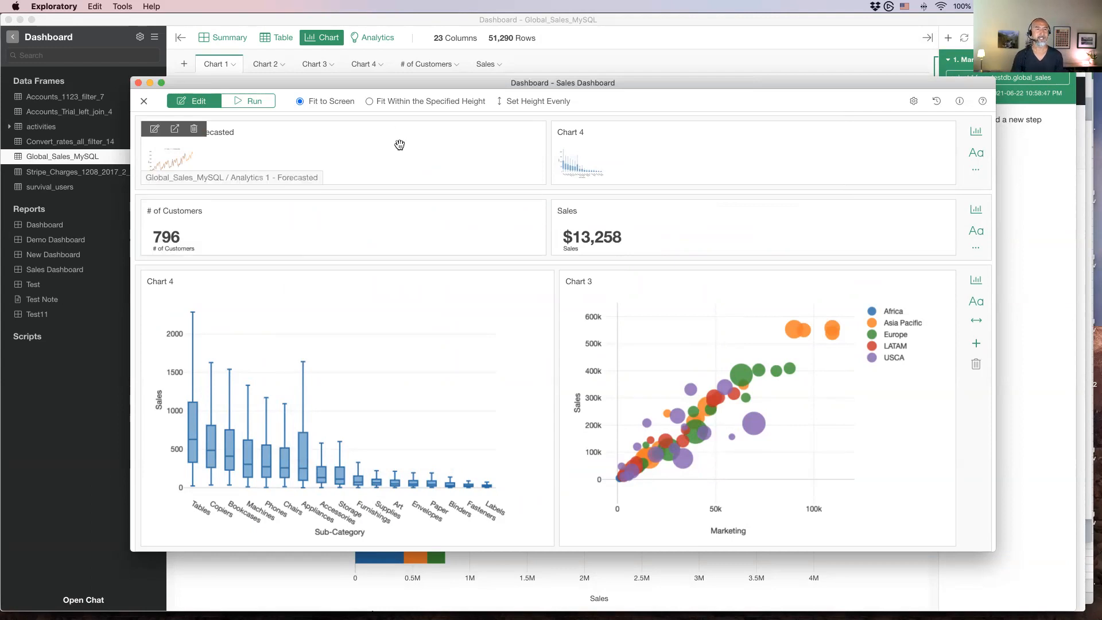
- Rearrange the tiles so # of Customers and Sales share the top row at equal widths, with Chart 4 and the forecast in the middle row
left_click_drag(399, 152, 435, 239)
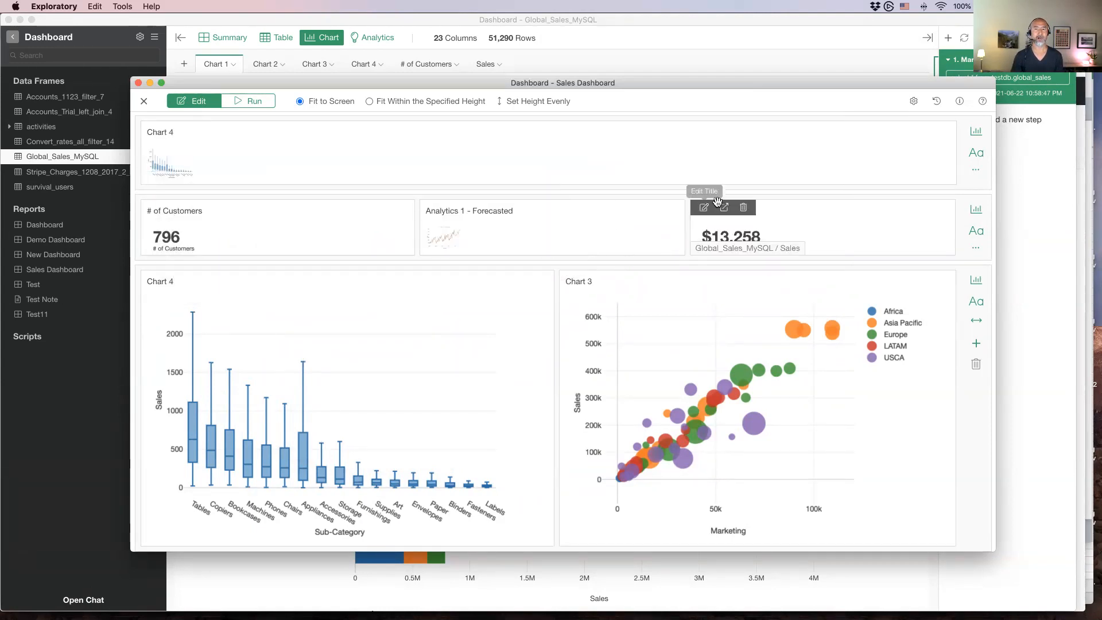
left_click_drag(802, 211, 632, 155)
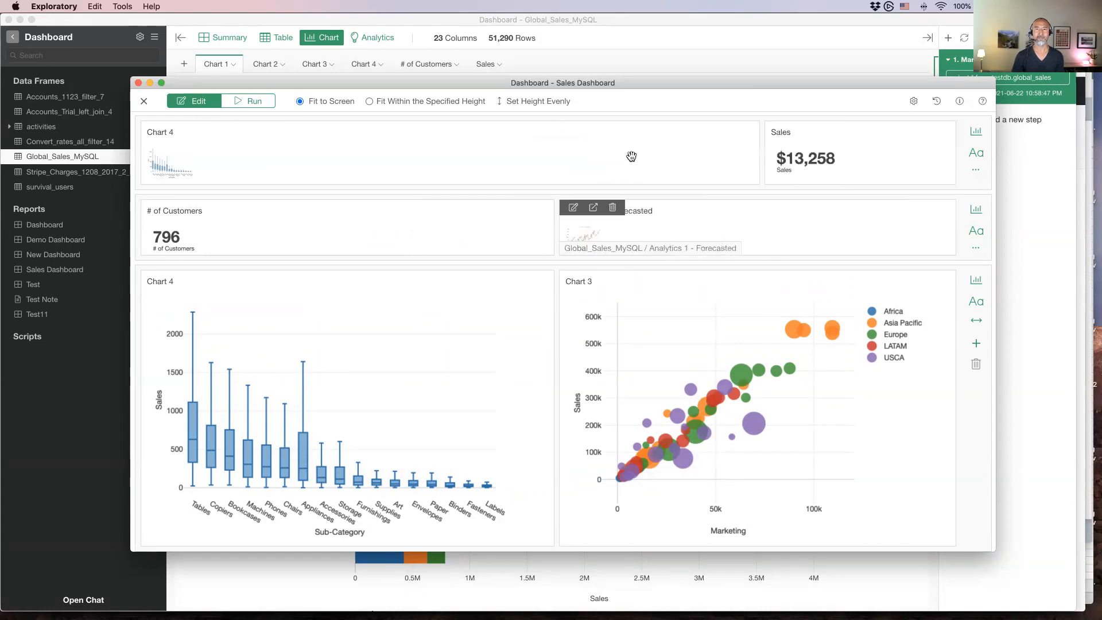
left_click_drag(376, 148, 548, 235)
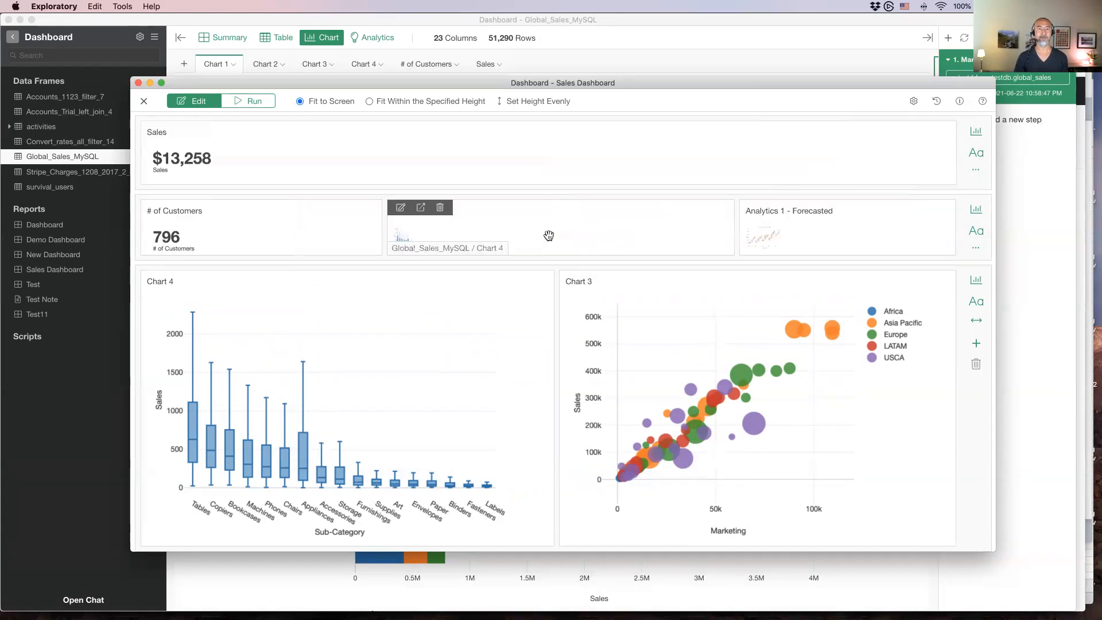
left_click_drag(506, 144, 504, 140)
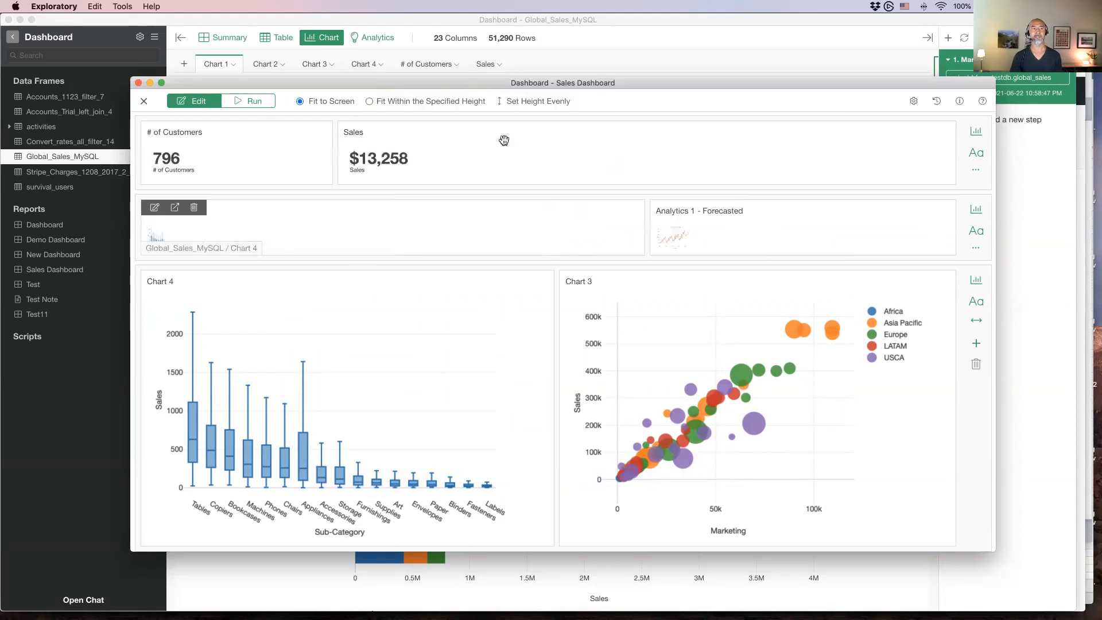
left_click_drag(335, 152, 558, 165)
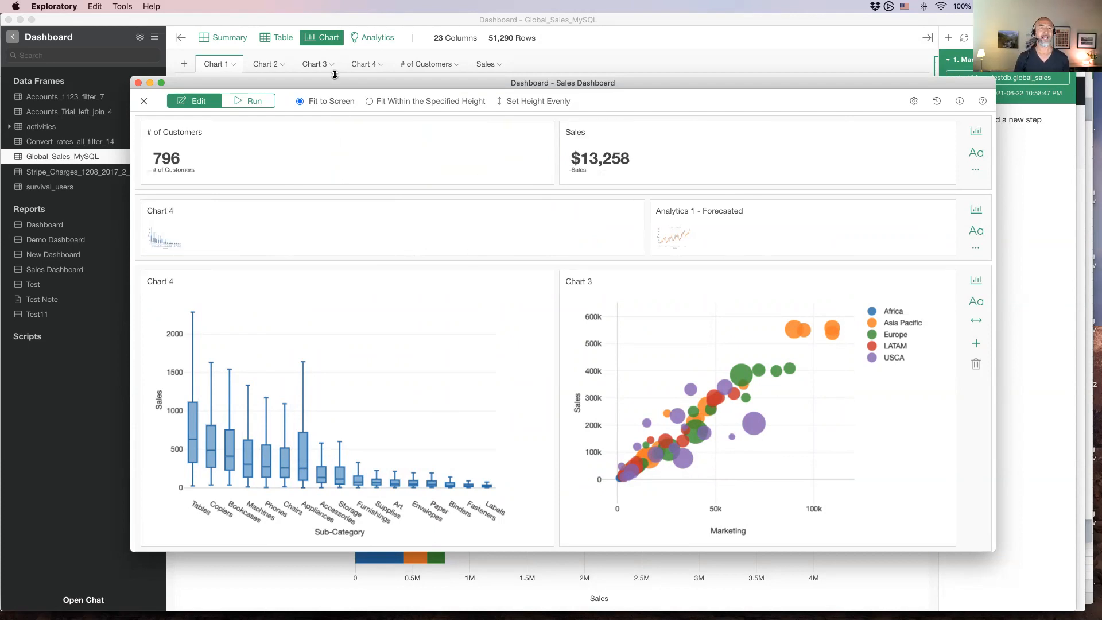
- Enlarge the dashboard window and even out all row heights and the chart widths in the middle row
left_click_drag(338, 85, 282, 45)
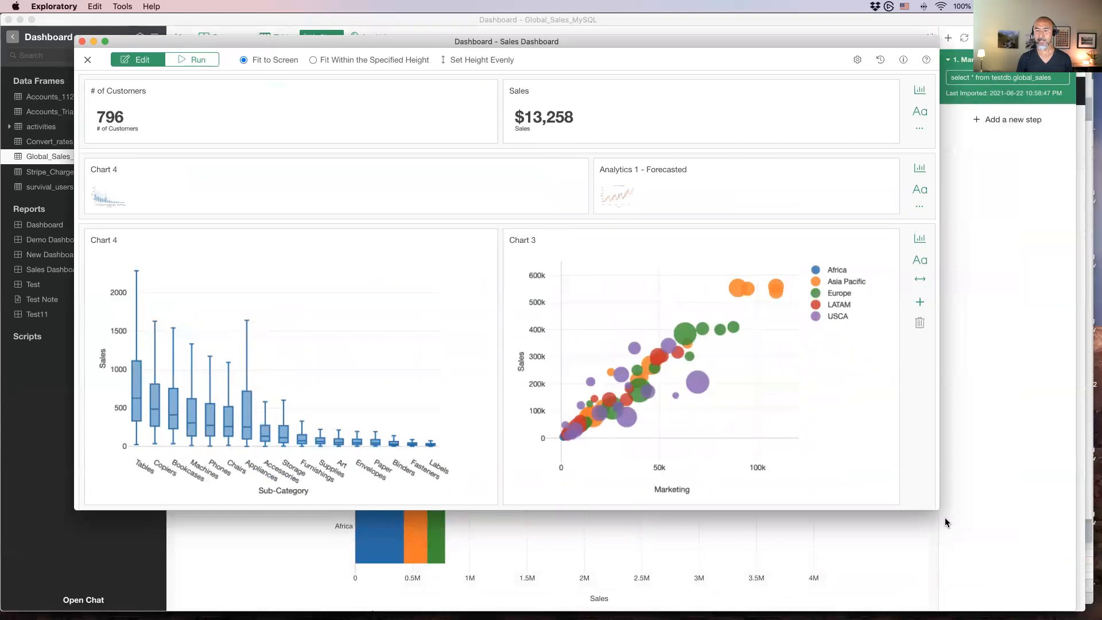
left_click_drag(937, 509, 1061, 570)
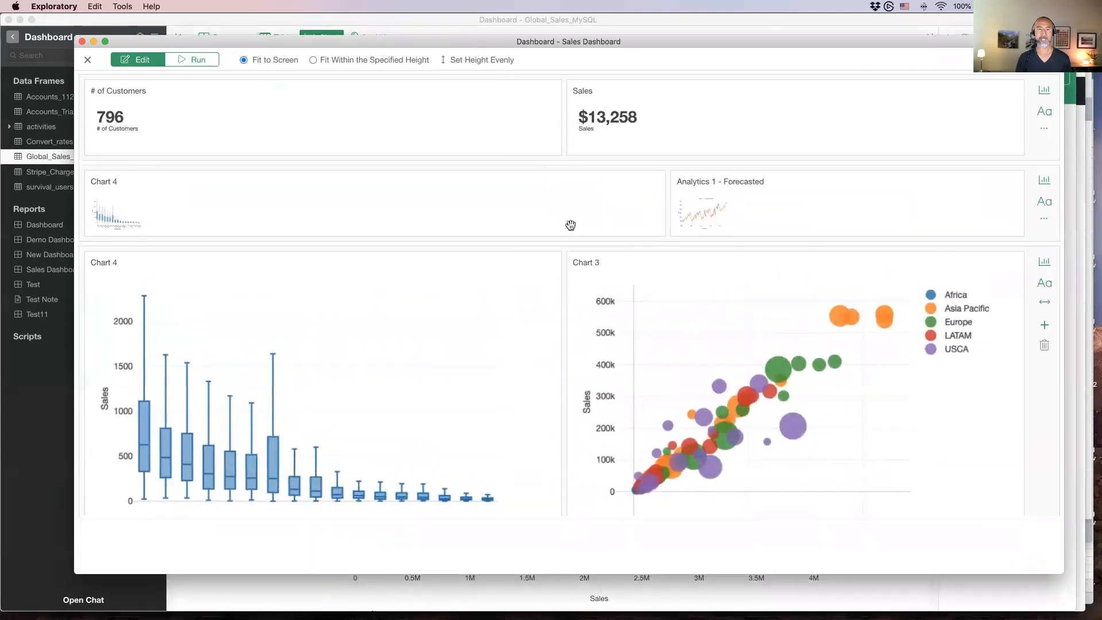
left_click(468, 61)
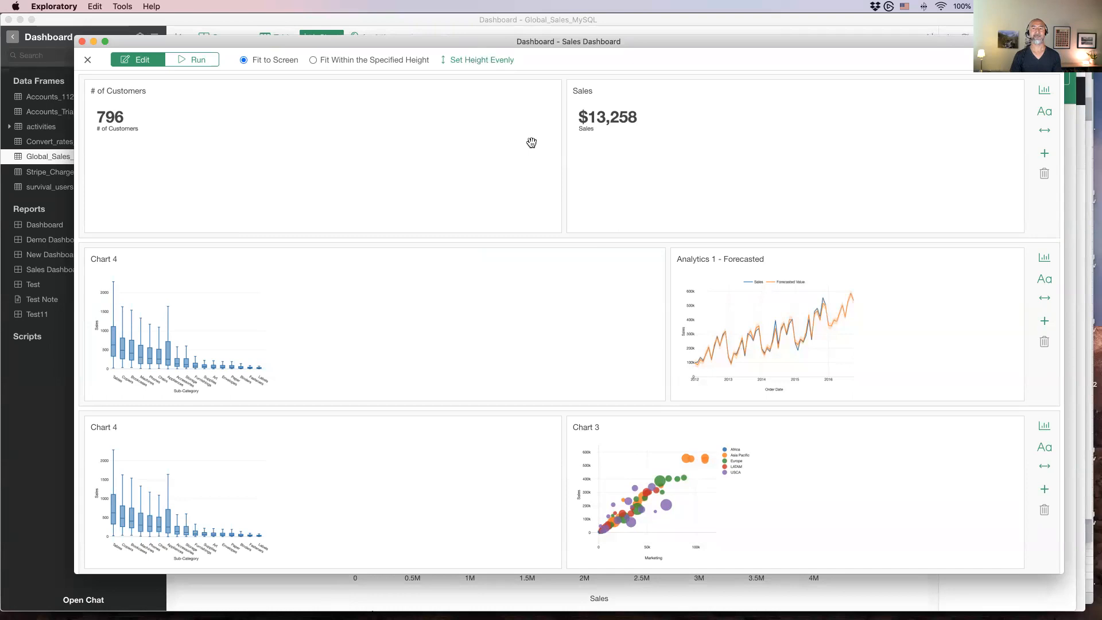
left_click(1045, 300)
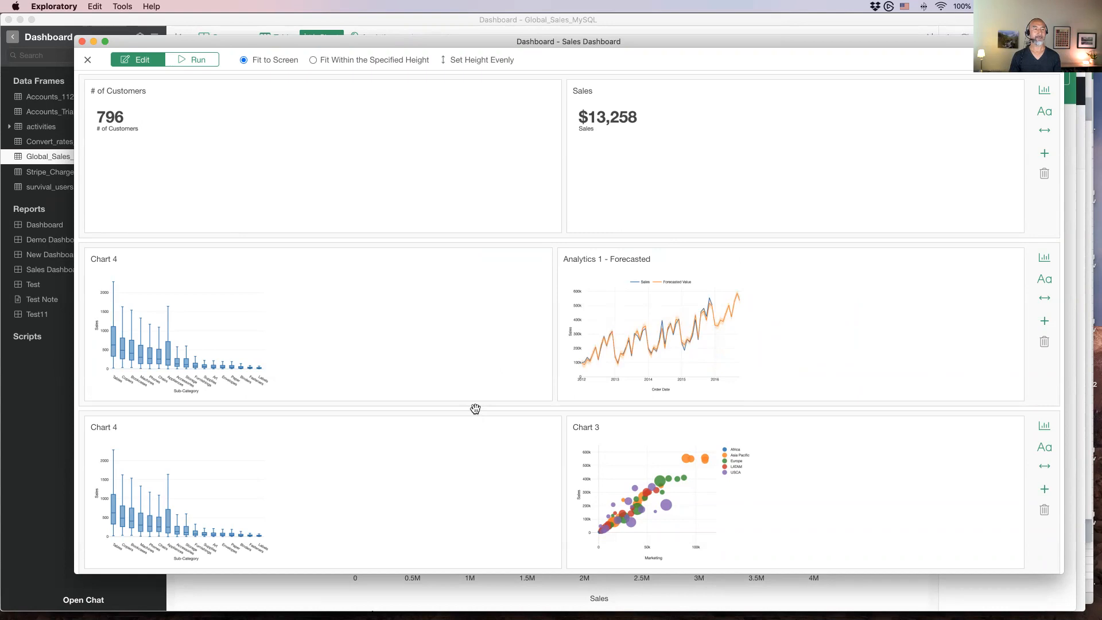
- Replace Chart 4 in the middle row with Chart 2 from Global_Sales_MySQL, beside the forecast
mouse_move(353, 347)
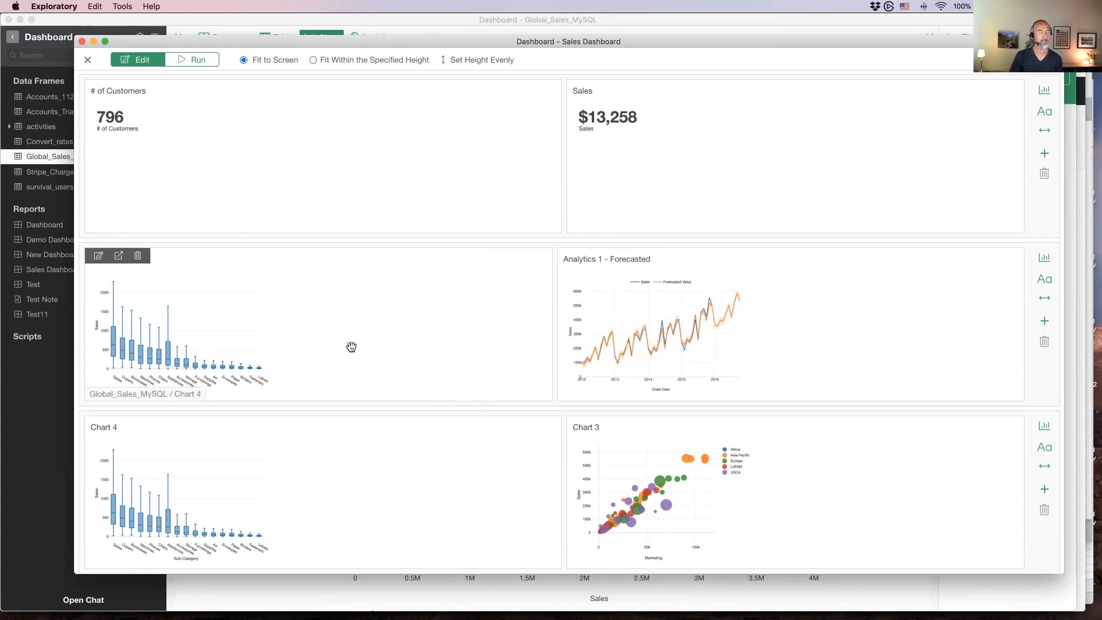
left_click(138, 257)
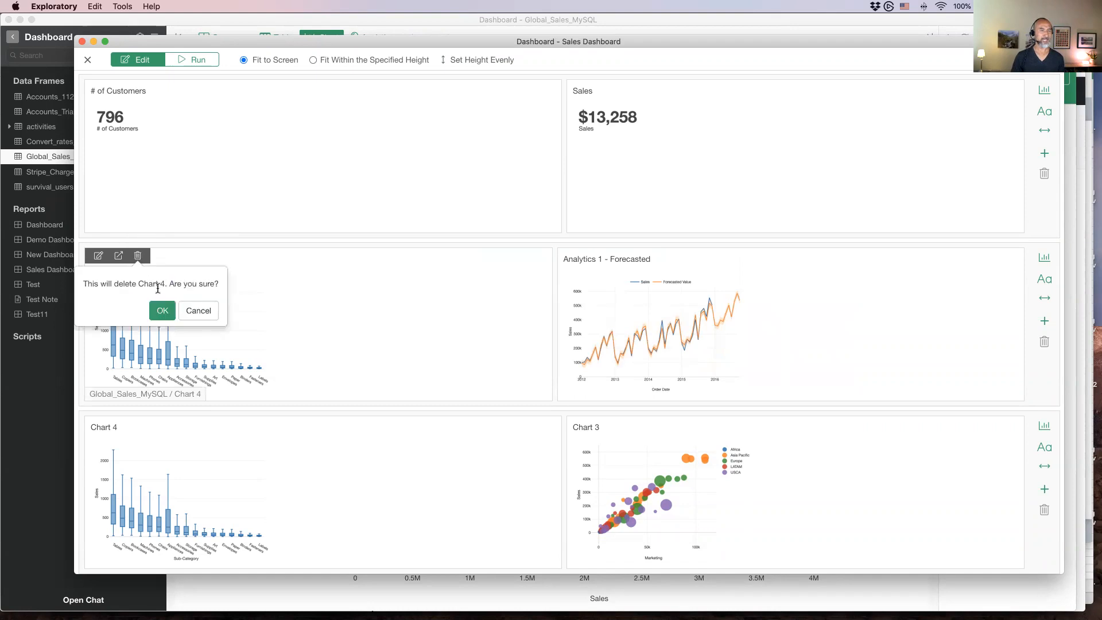
left_click(161, 311)
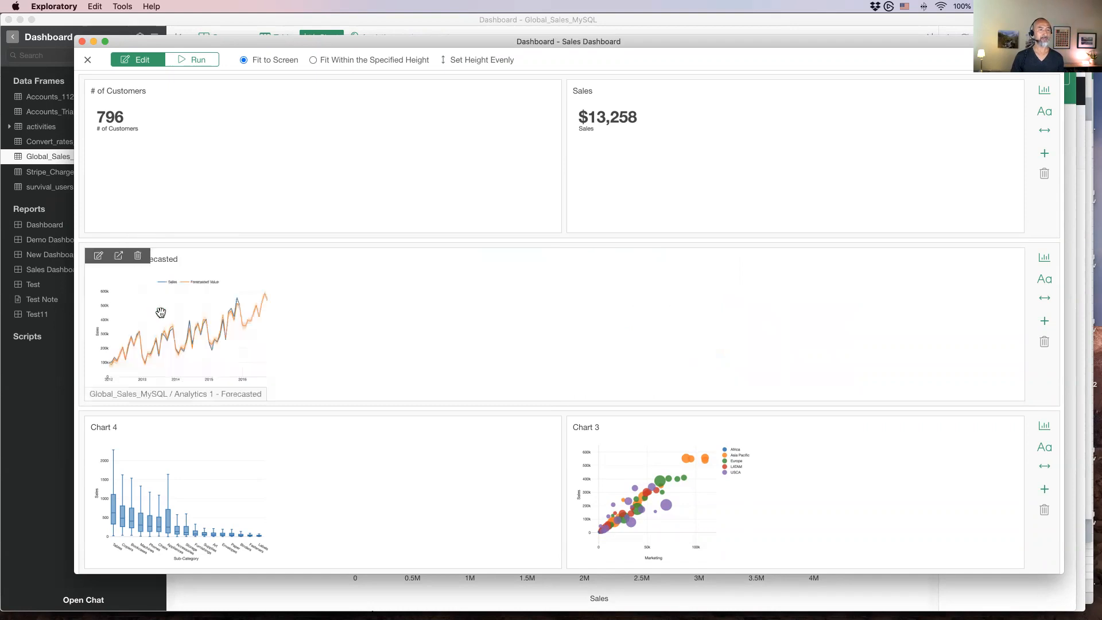
left_click(1044, 258)
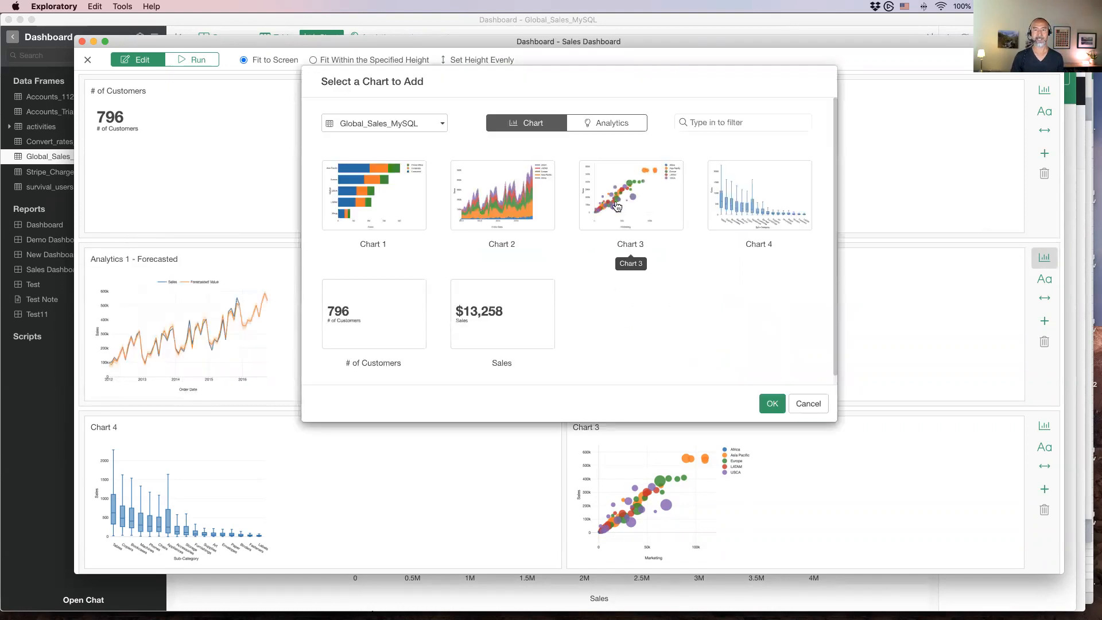
left_click(492, 196)
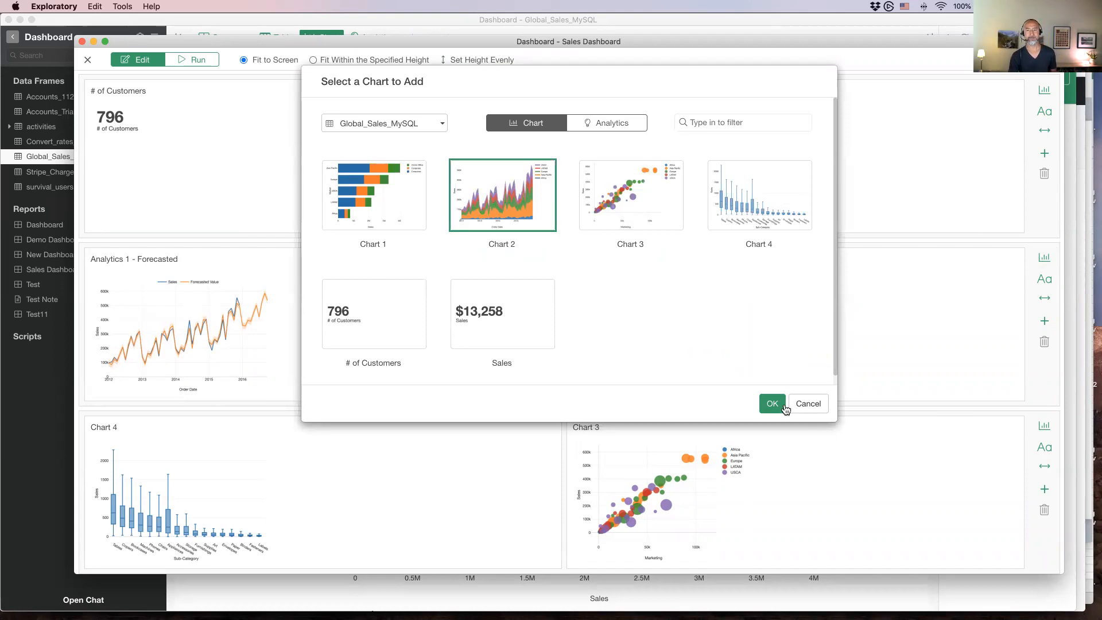
left_click(770, 404)
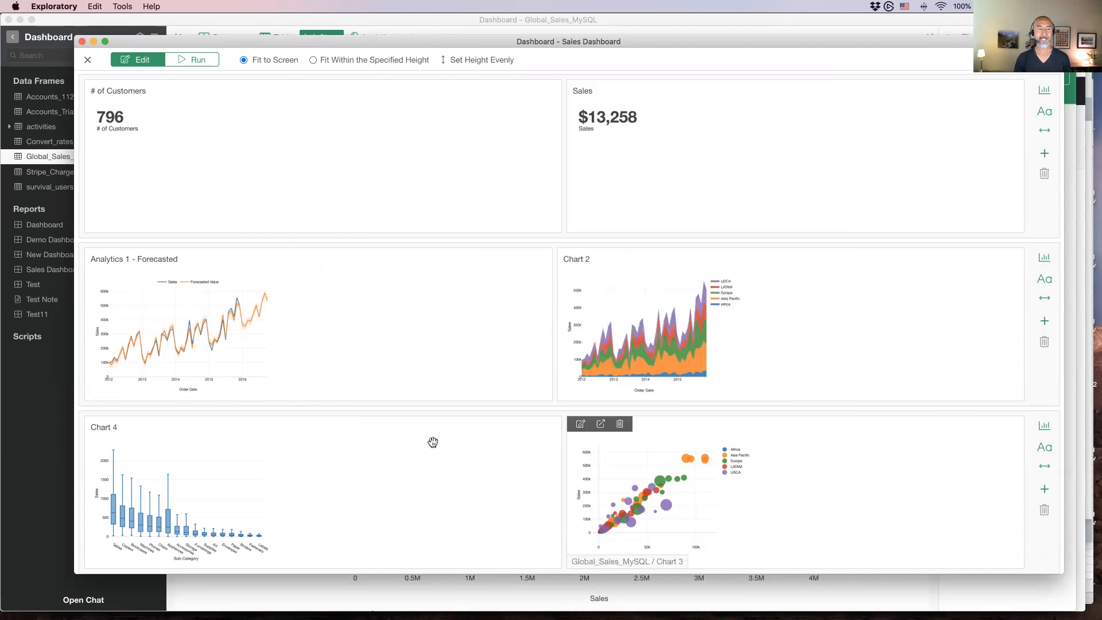
- Move Chart 2 between Chart 4 and Chart 3 in the bottom row, and shorten the top row to give the lower rows more height
left_click_drag(839, 276, 547, 456)
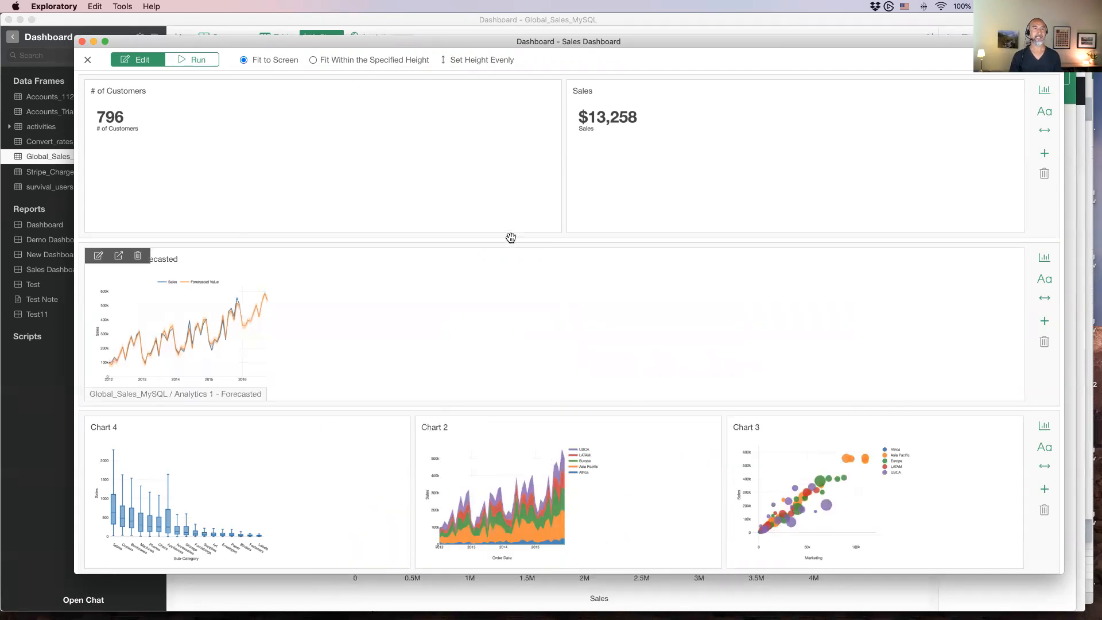
left_click_drag(515, 242, 516, 147)
left_click_drag(477, 403, 483, 339)
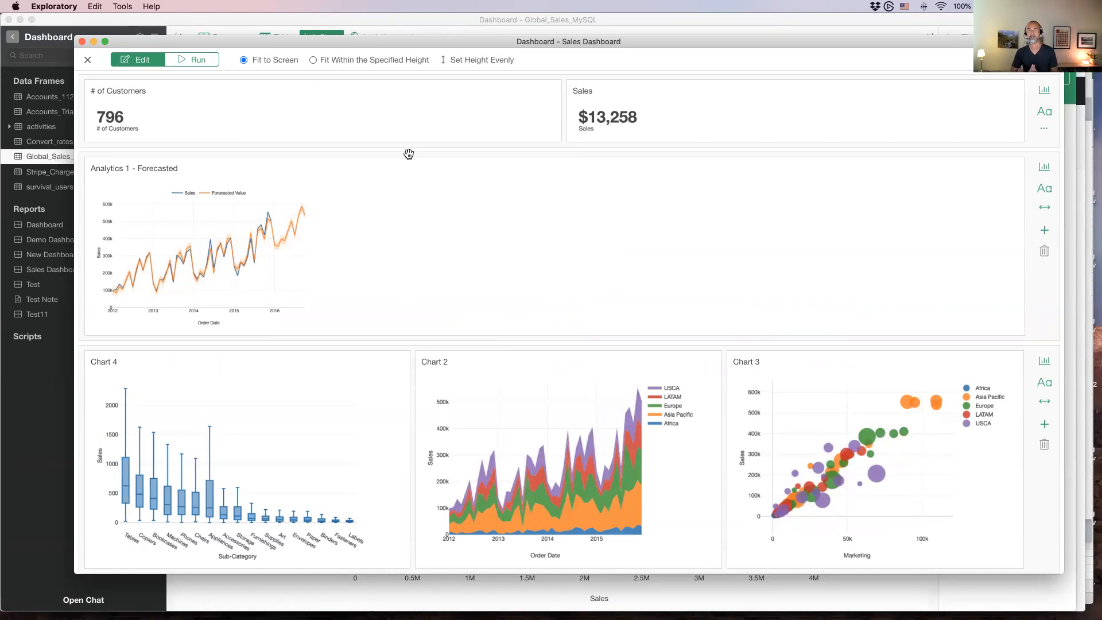
- Retitle the Analytics 1 forecast as Forecasted Sales and run the dashboard
mouse_move(217, 167)
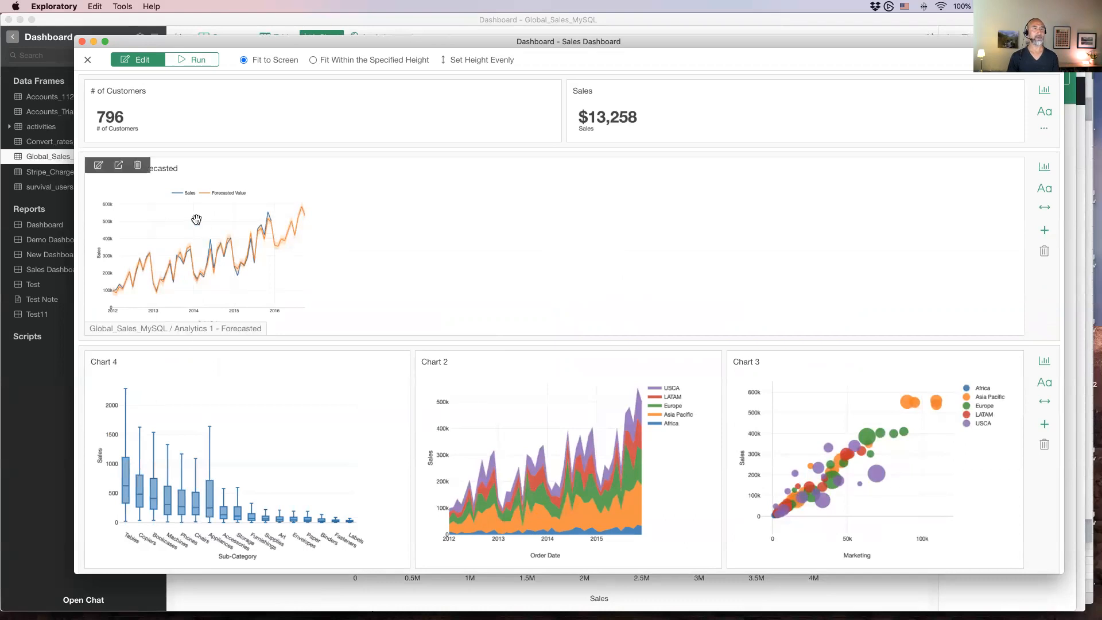
left_click(98, 165)
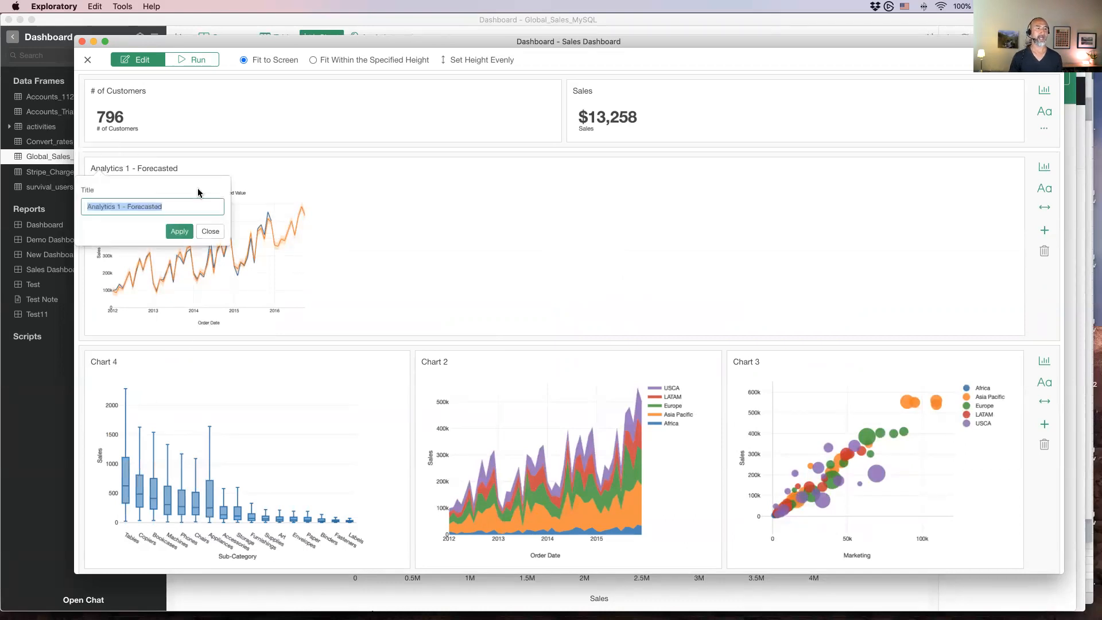
left_click(192, 209)
key("super+Left")
key("shift+Right")
key("shift+Right")
key("shift+Right")
key("shift+Right")
key("shift+Right")
key("shift+Right")
key("shift+Right")
key("shift+Right")
key("shift+Right")
key("shift+Right")
key("shift+Right")
key("shift+Right")
key("shift+Right")
key("shift+Right")
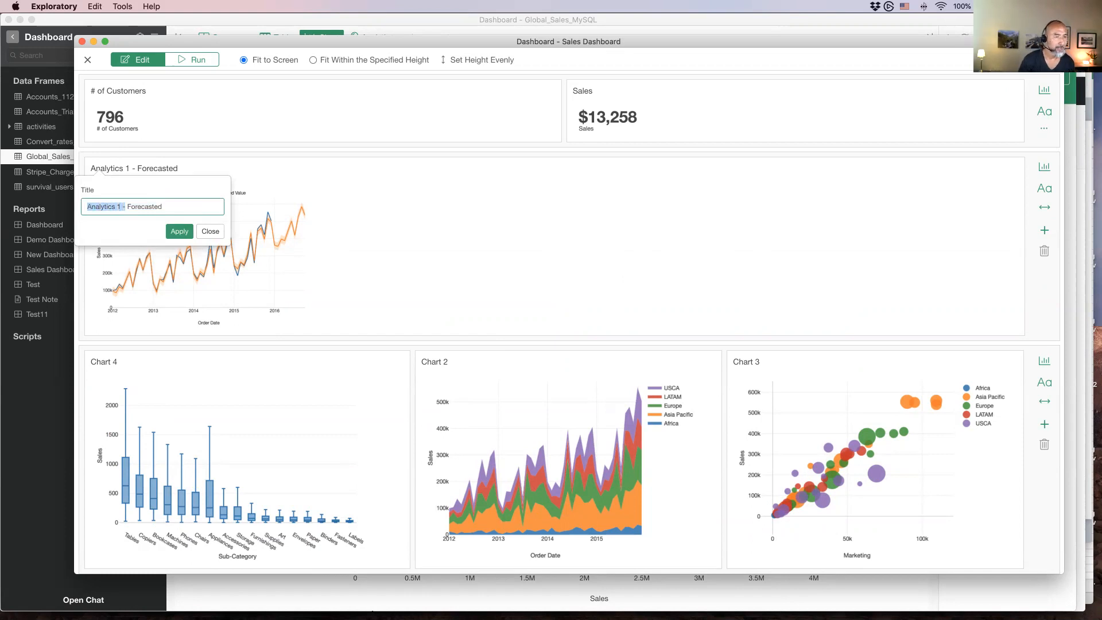
key("BackSpace")
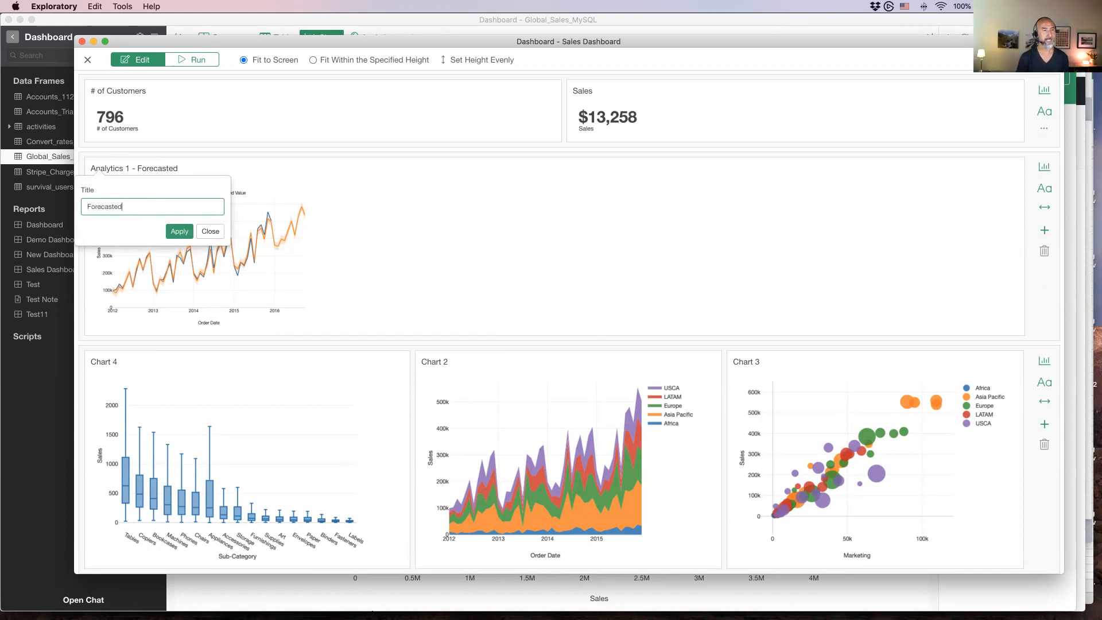
type("Sales")
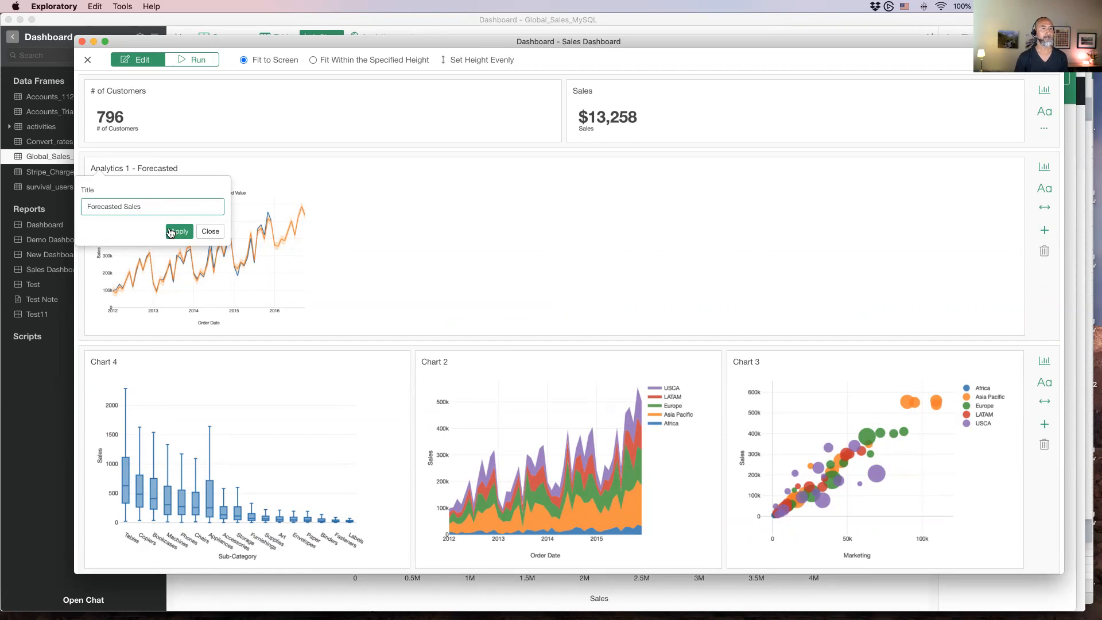
left_click(173, 232)
mouse_move(158, 169)
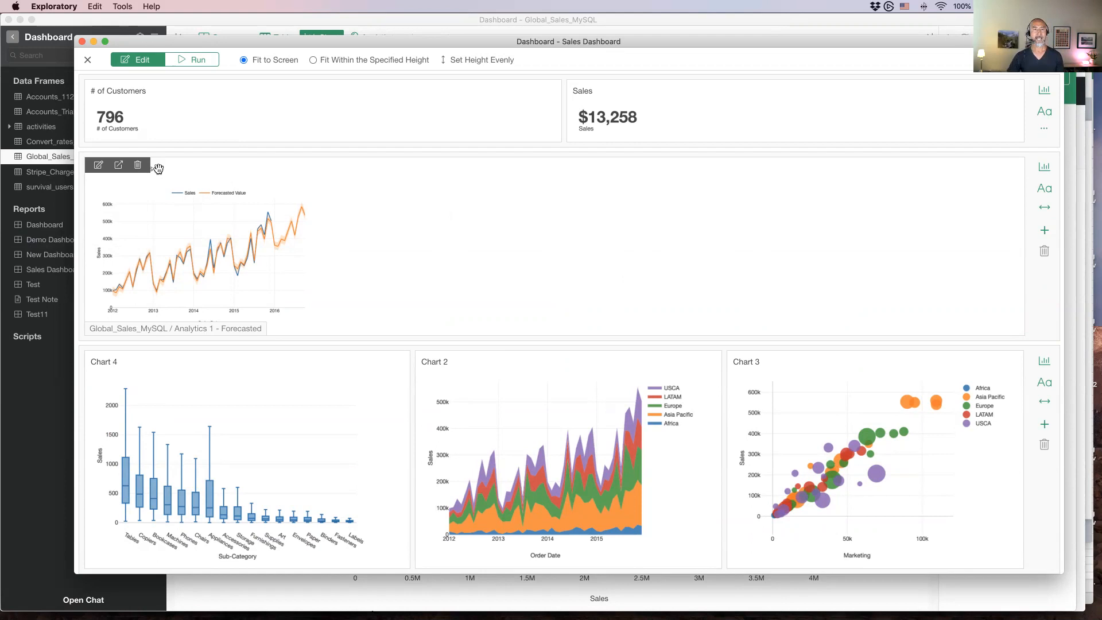
left_click(198, 60)
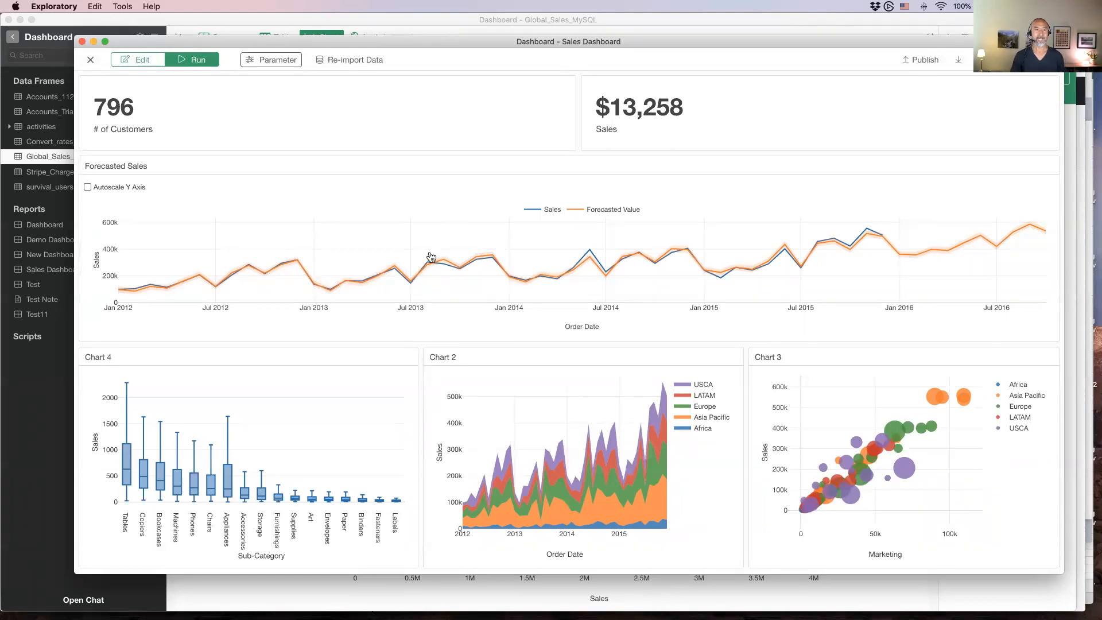
- Switch to the Dashboard-lifecycle-en.key presentation in Keynote and go to the Life Cycle of Dashboard slide with Publish highlighted
key("super+Tab")
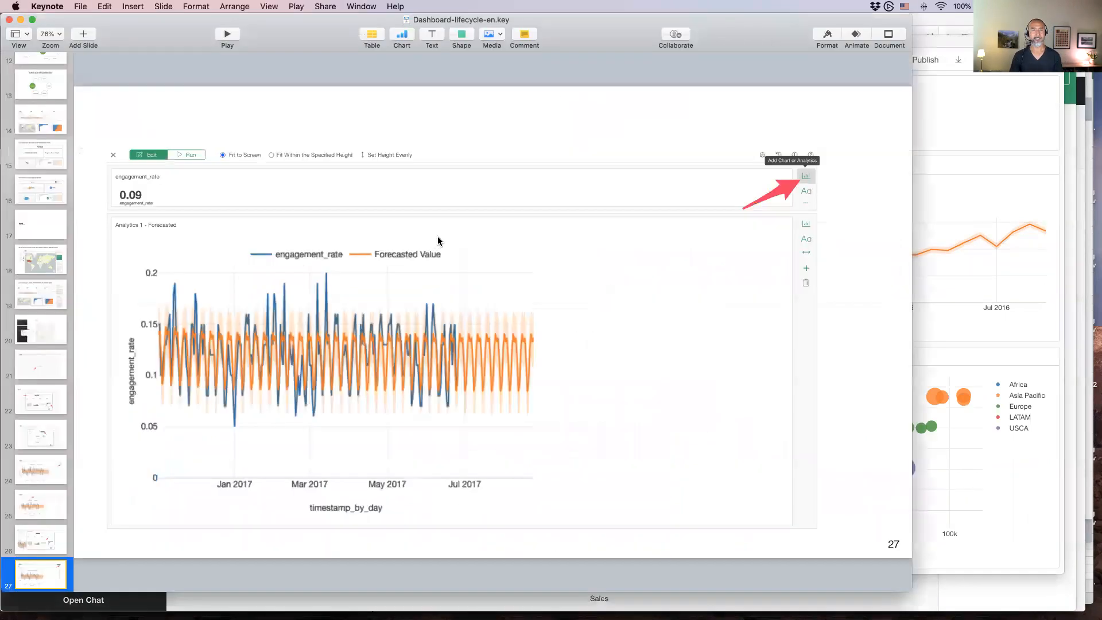
scroll(20, 425, "down", 1)
scroll(17, 424, "down", 5)
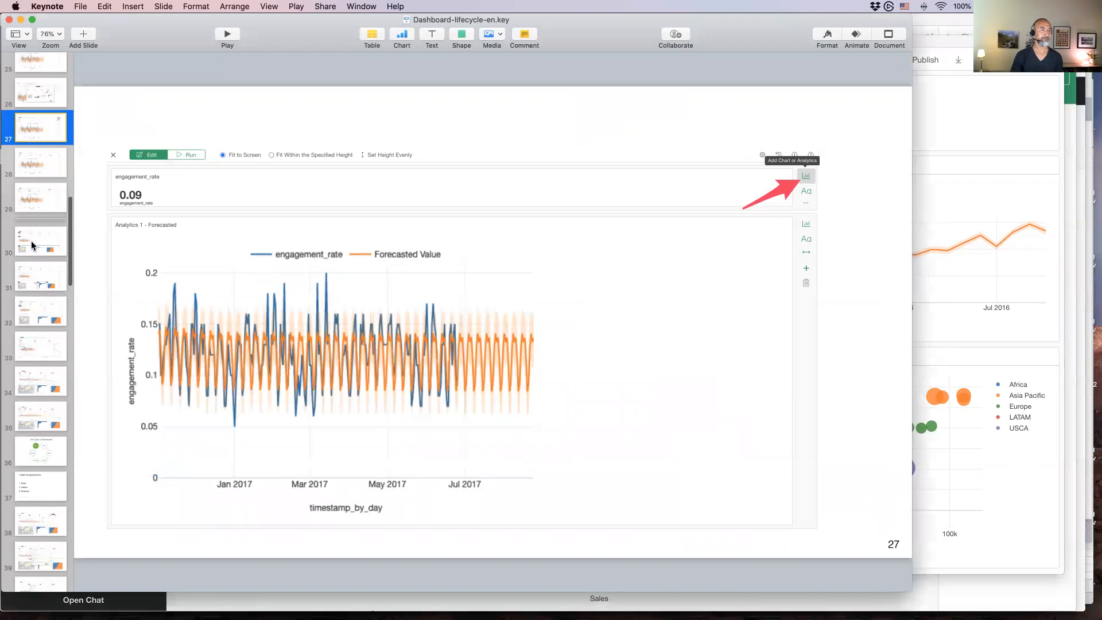
left_click(31, 243)
key("Down")
key("Down")
key("Down")
key("Down")
key("Down")
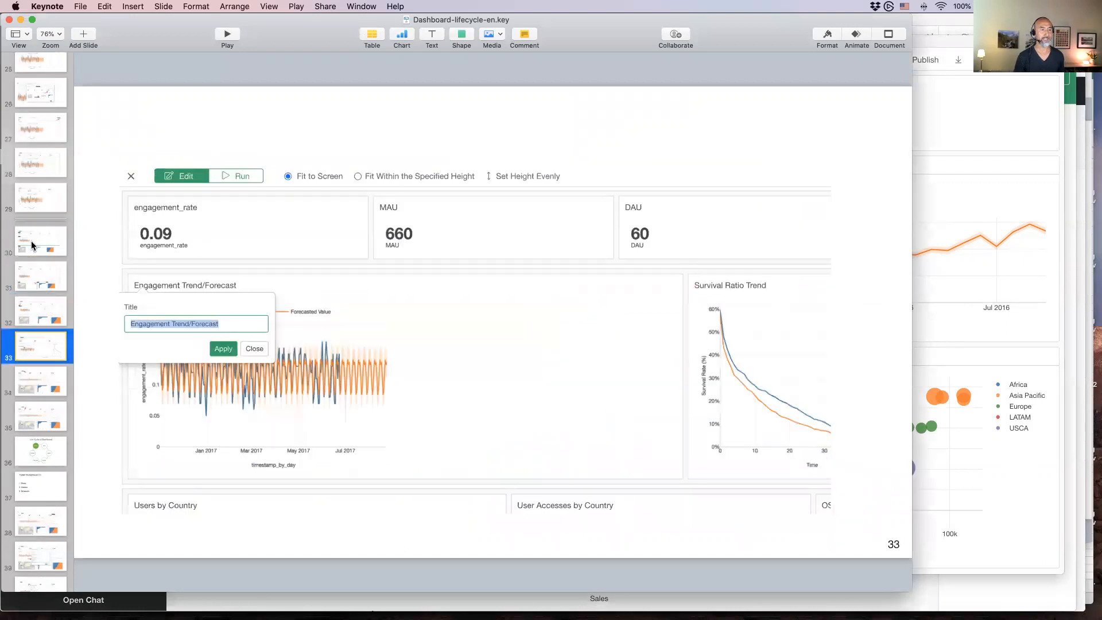
key("Down")
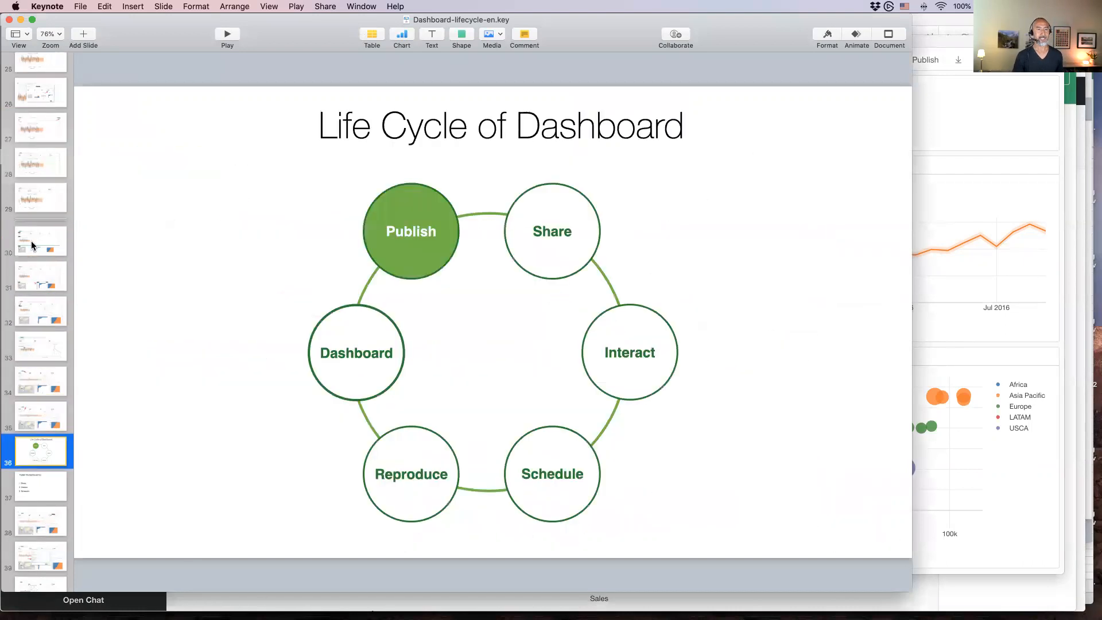
- Present the Life Cycle of Dashboard slide and the Publish the Dashboard slide as a slideshow, and exit it
left_click(225, 39)
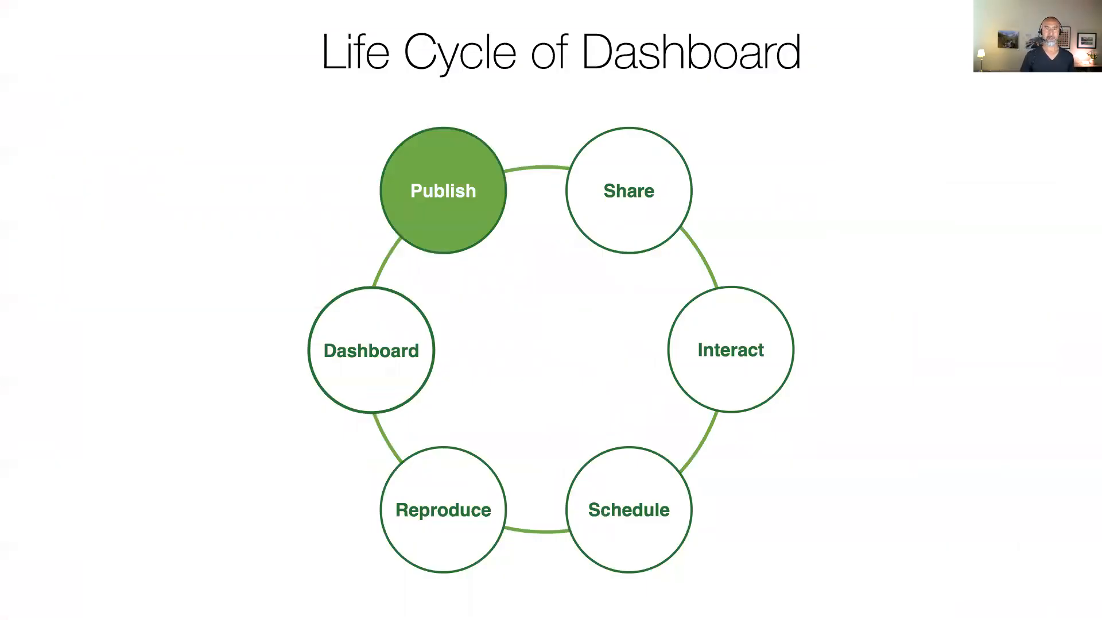
key("Right")
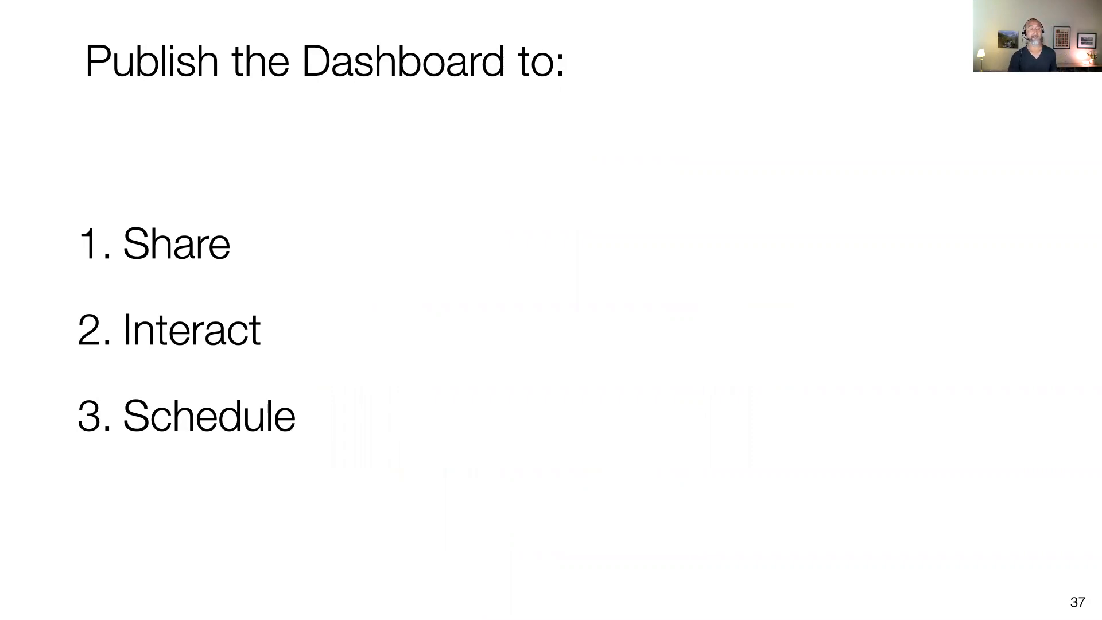
key("Escape")
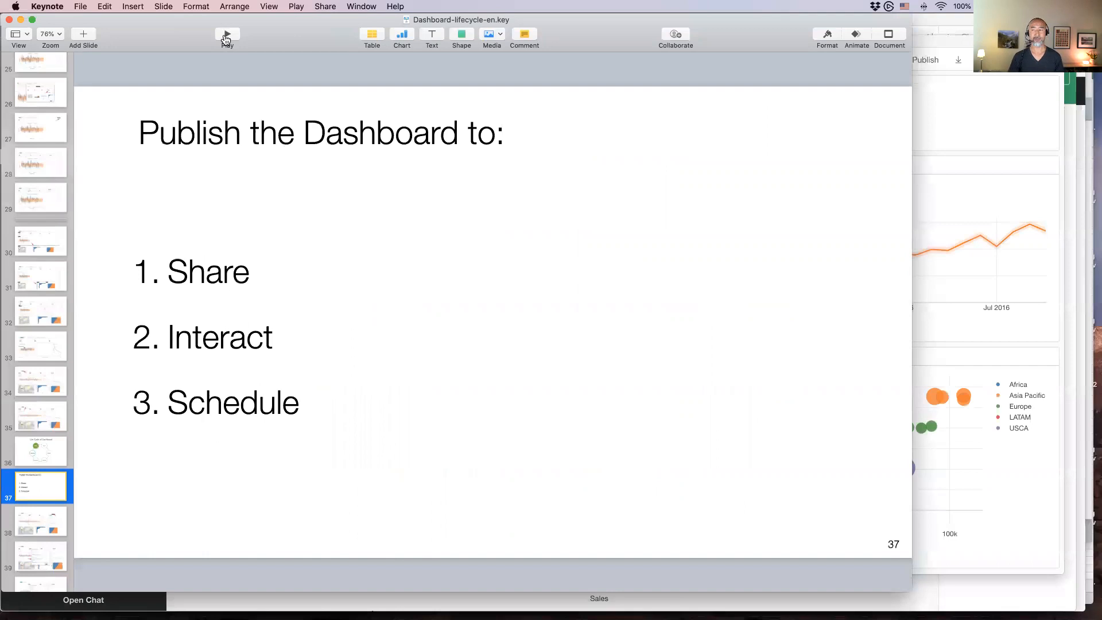
- Switch back to Exploratory, open the publish settings for the Sales Dashboard and enable the EDF download option
key("super+Tab")
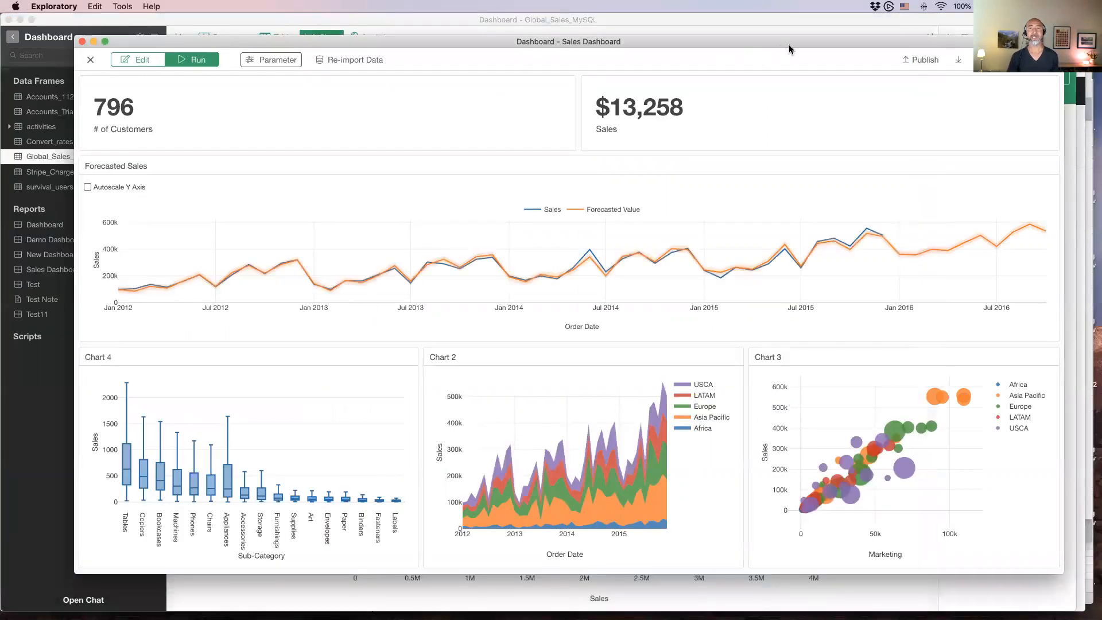
left_click_drag(803, 40, 773, 39)
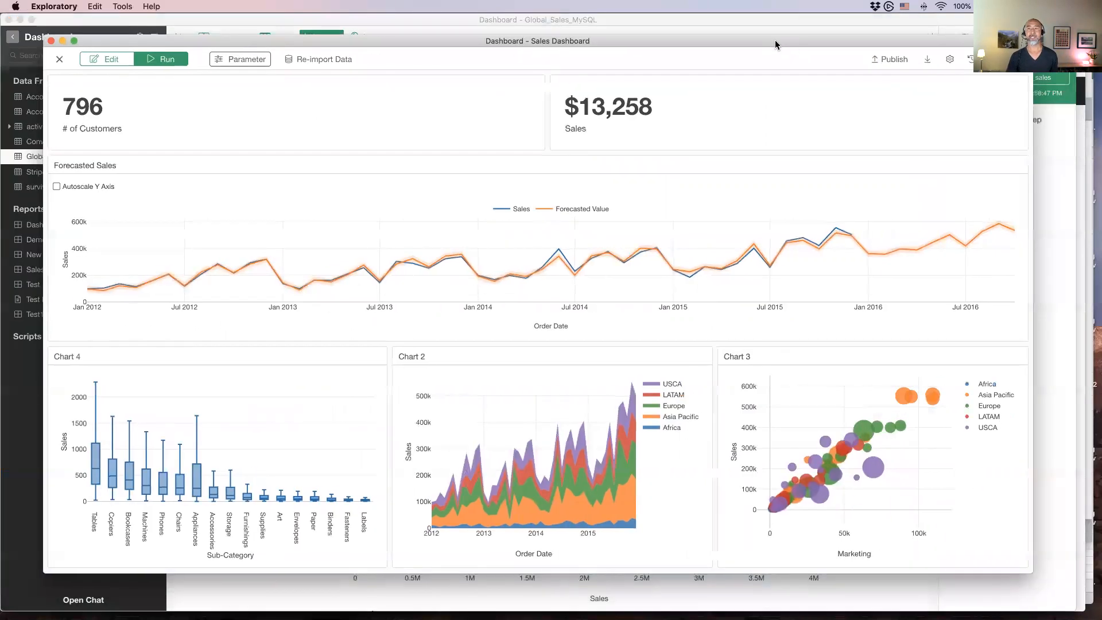
left_click(887, 63)
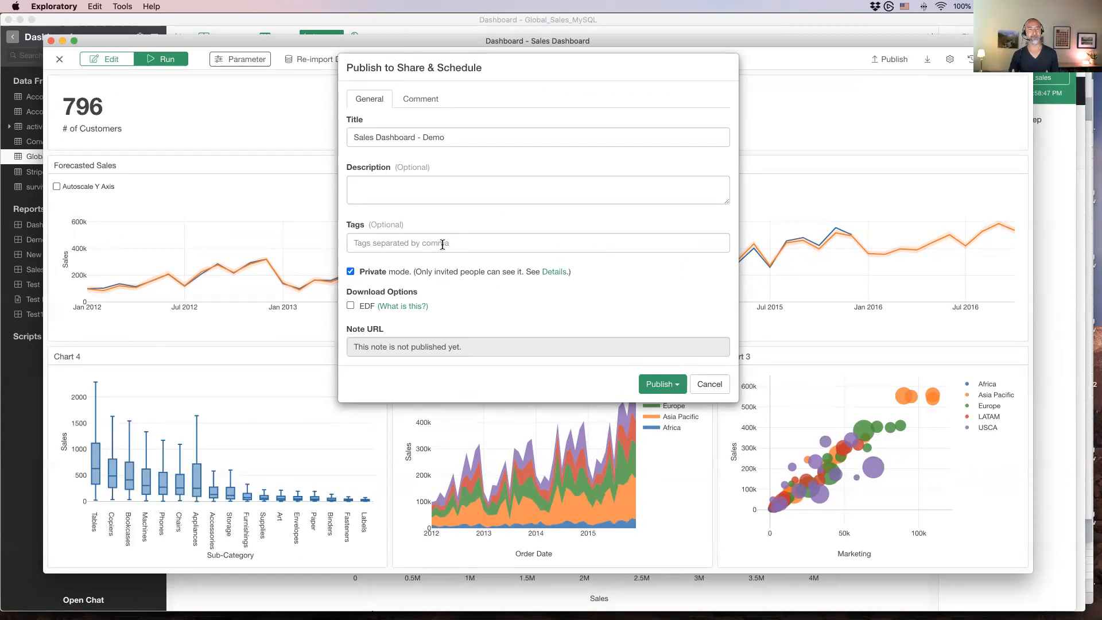
left_click(351, 307)
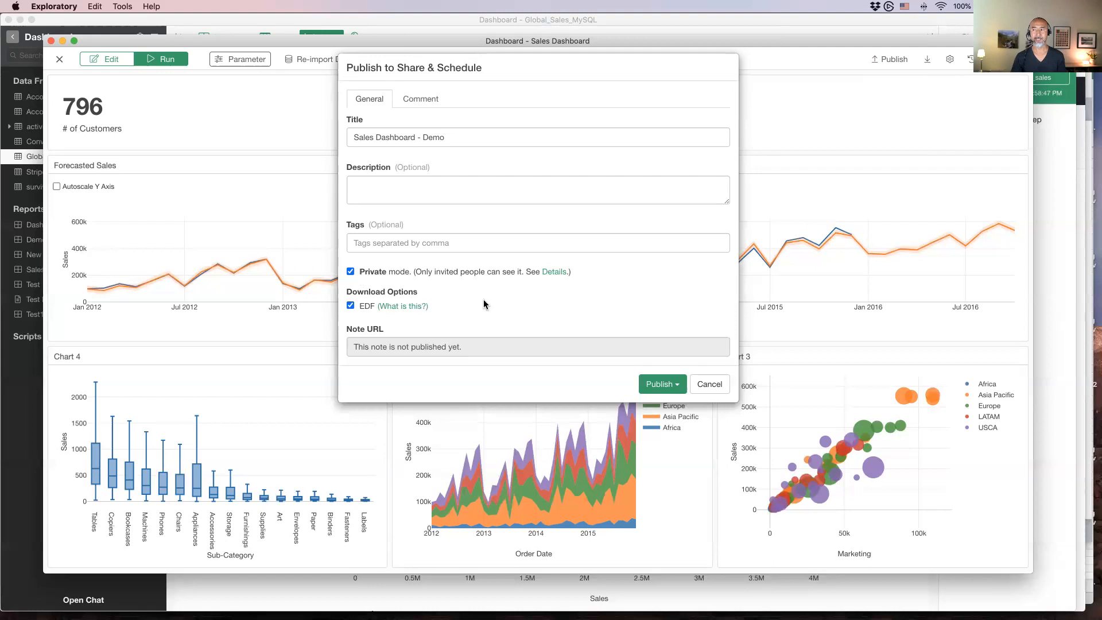
- Publish the Sales Dashboard - Demo in private mode under the personal account rather than Team Exploratory
left_click(653, 389)
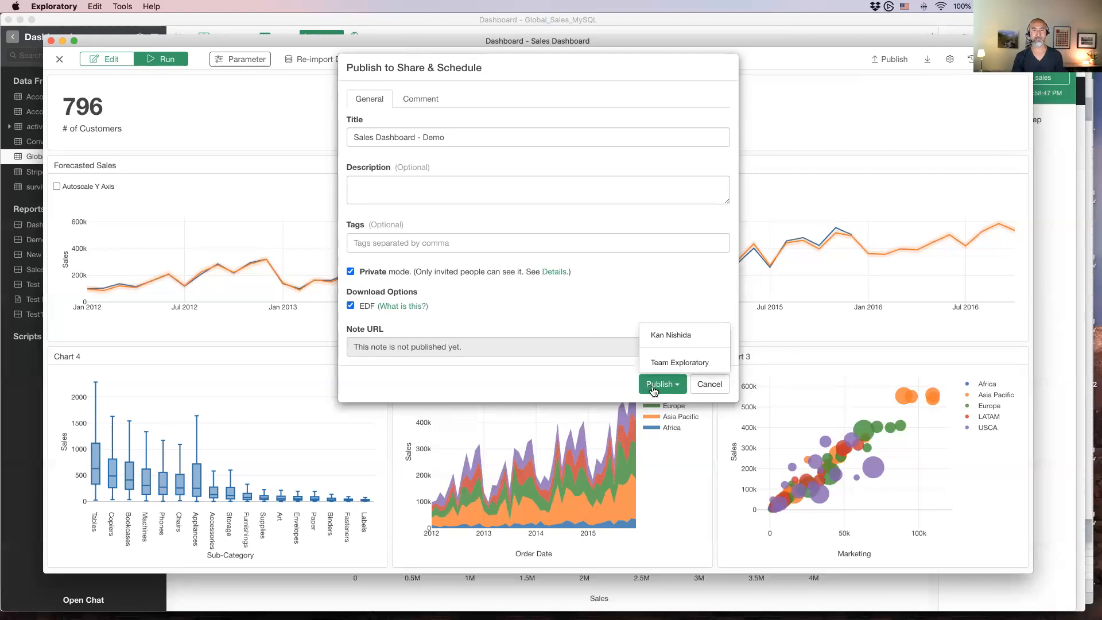
left_click(670, 338)
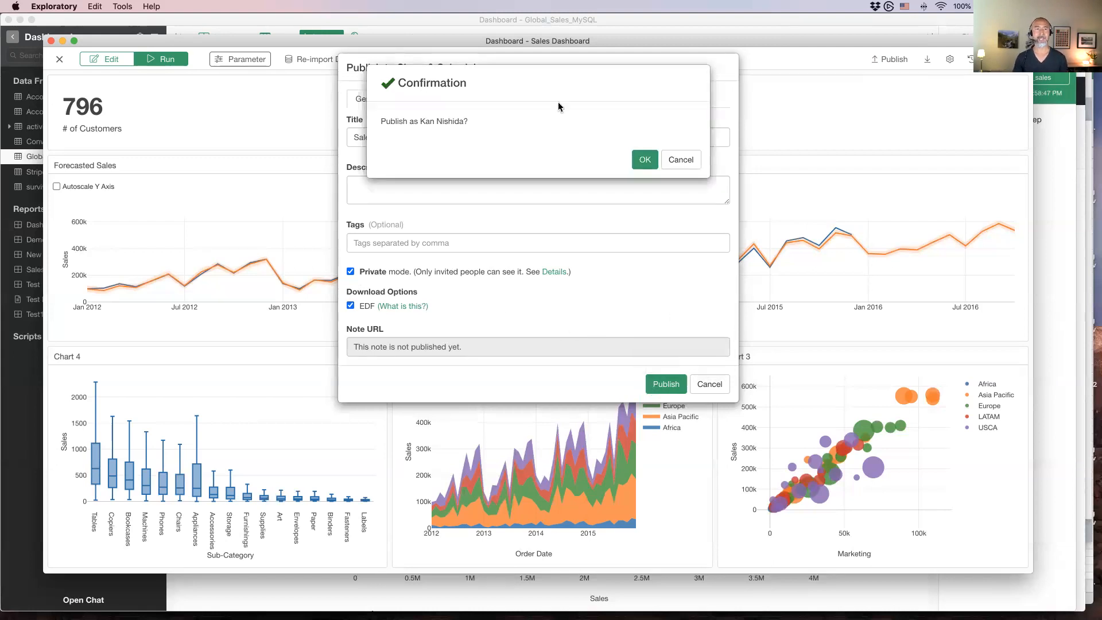
left_click(644, 163)
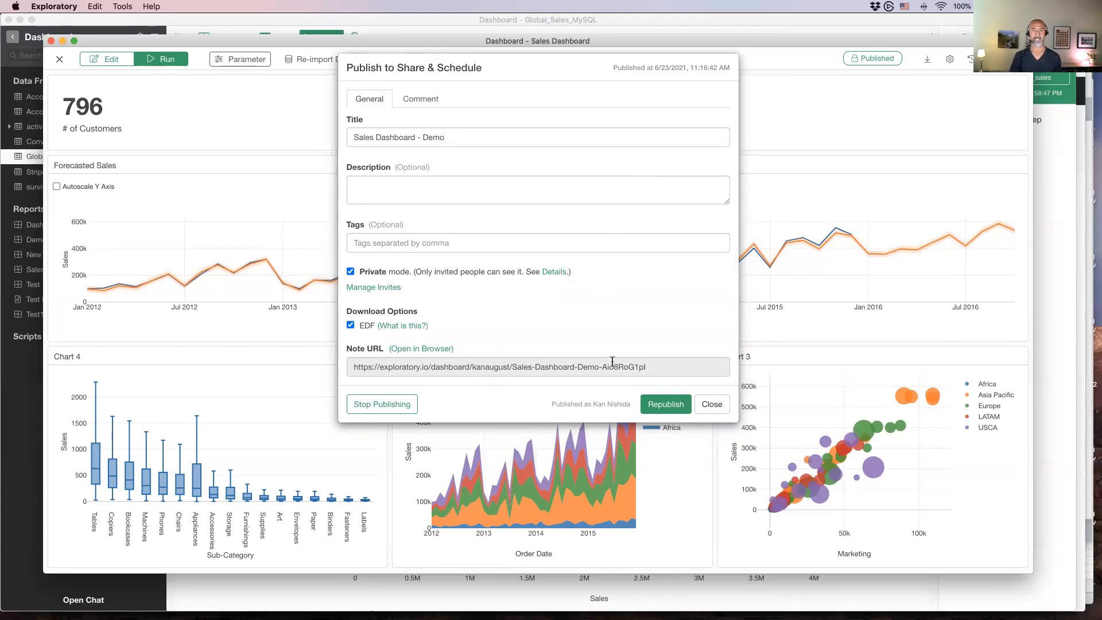
- Open the published Sales Dashboard - Demo in Safari, and reposition and enlarge the browser window to show the whole dashboard
left_click(420, 349)
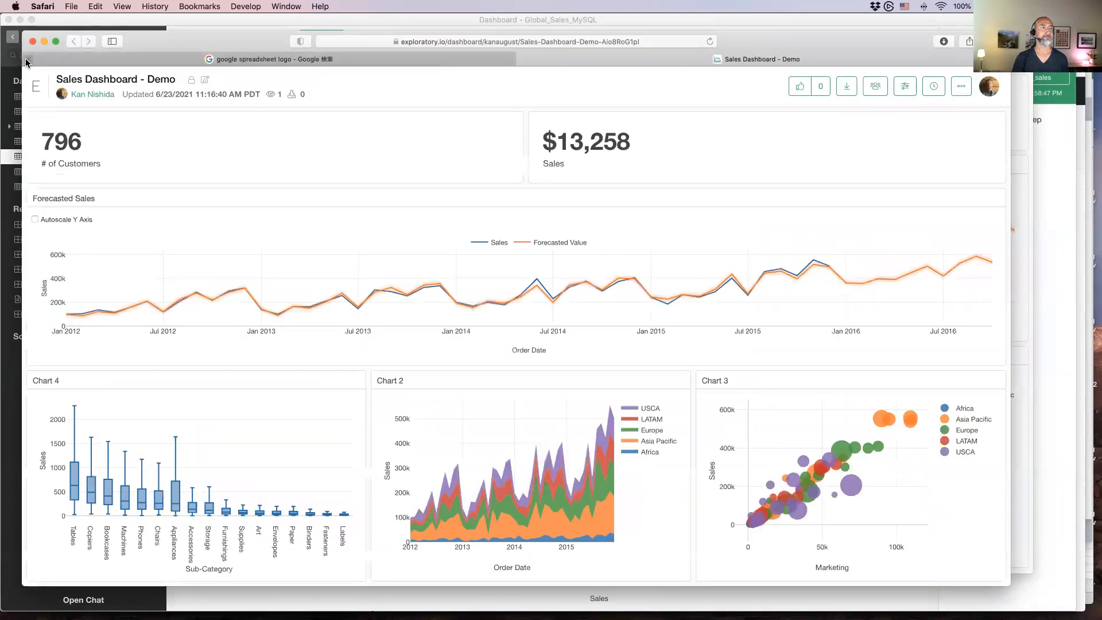
left_click_drag(191, 41, 174, 25)
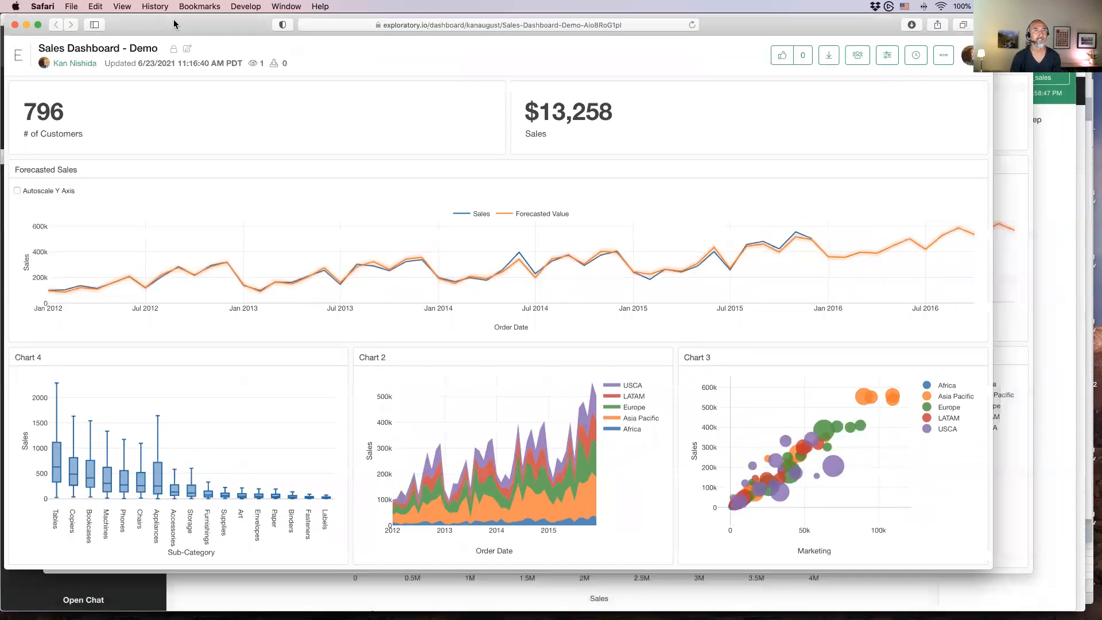
left_click_drag(992, 568, 1060, 592)
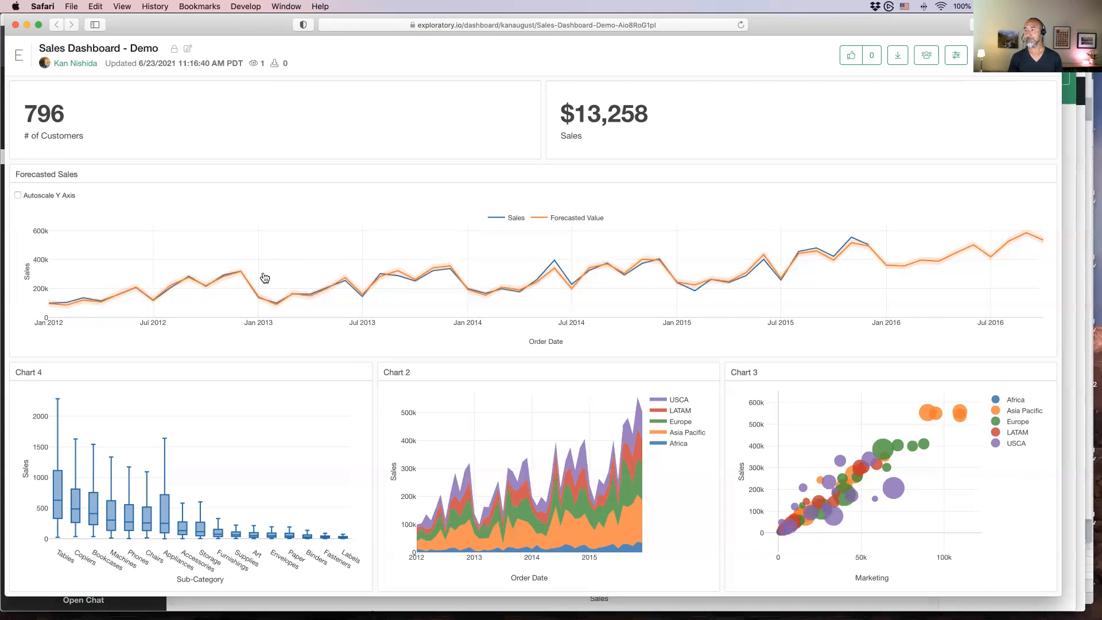
- Switch to the Dashboard-lifecycle-en.key presentation in Keynote and find the Life Cycle of Dashboard slide with Share highlighted
key("super+Tab")
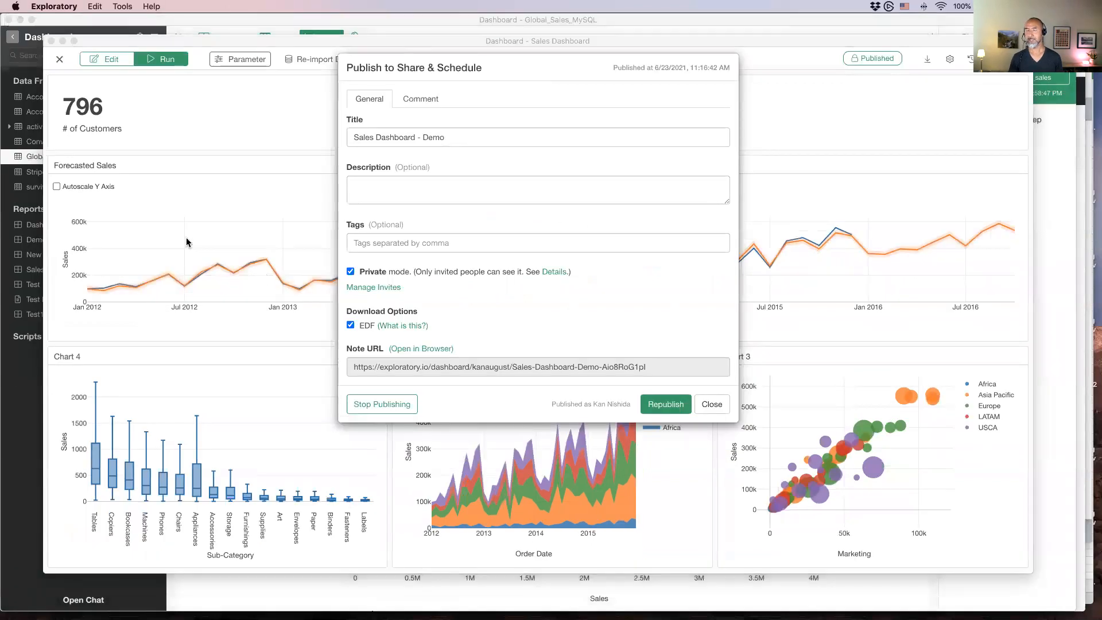
key("super+Tab")
scroll(9, 363, "down", 5)
scroll(10, 362, "down", 5)
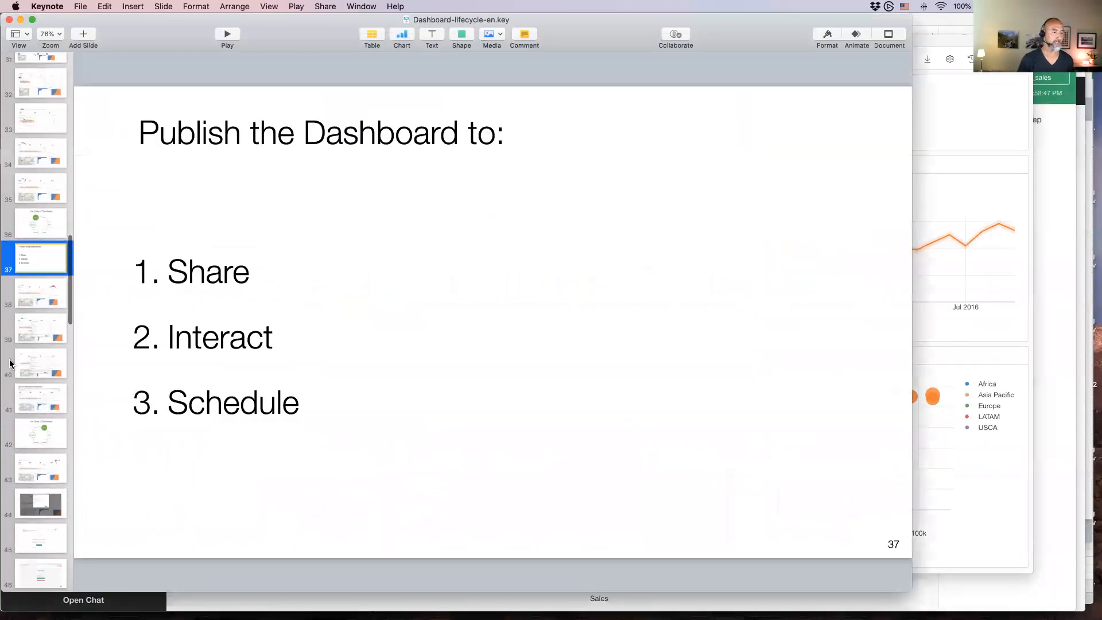
left_click(33, 366)
scroll(34, 366, "down", 2)
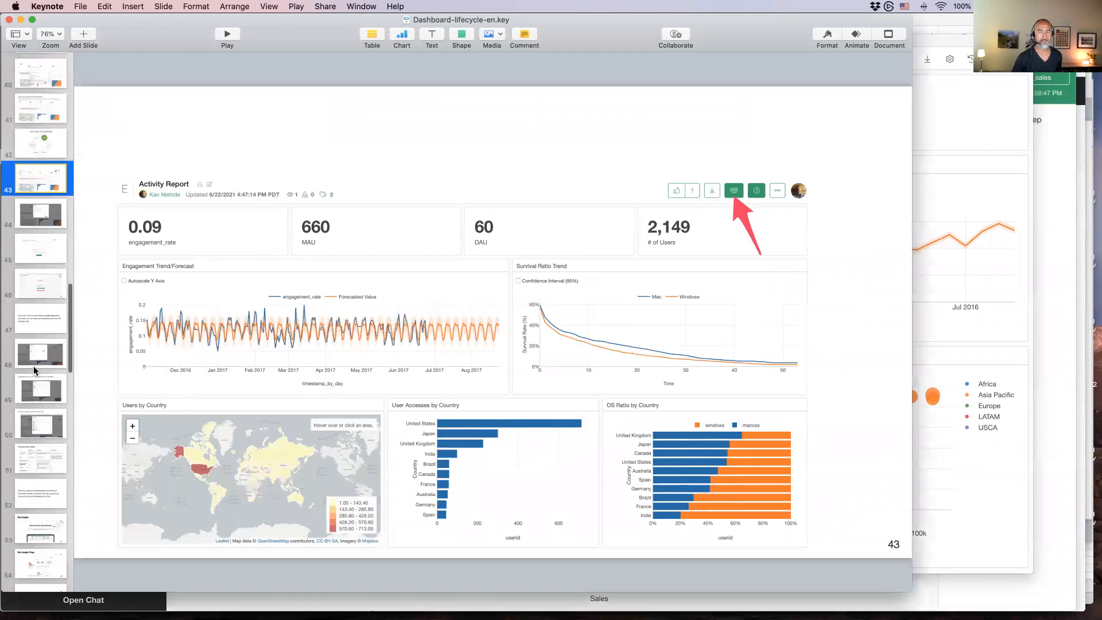
left_click(35, 352)
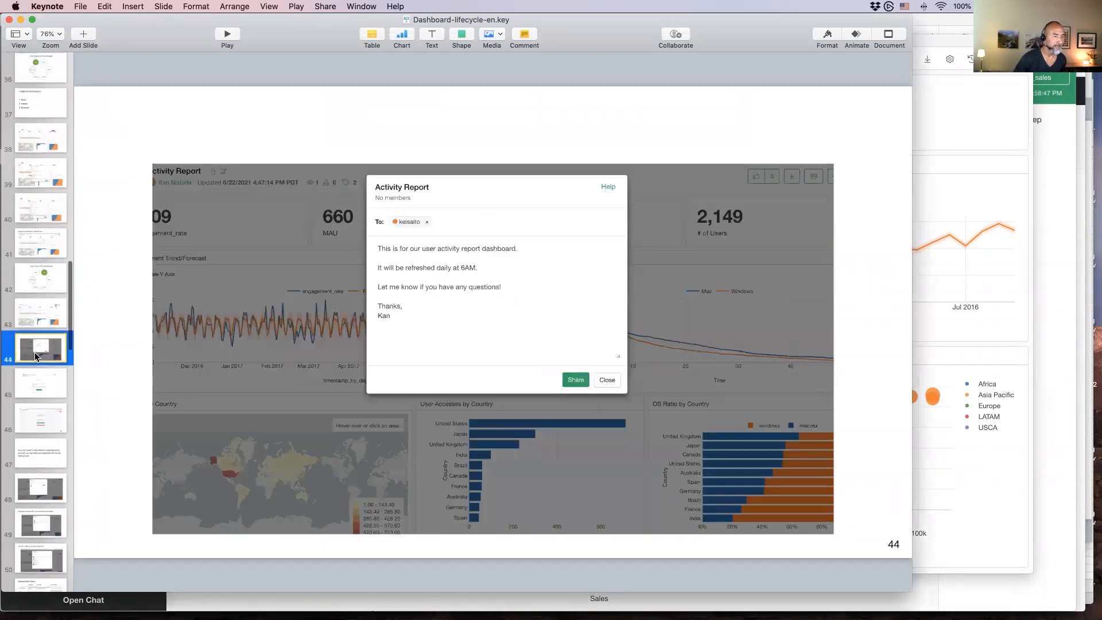
scroll(35, 349, "up", 3)
left_click(35, 275)
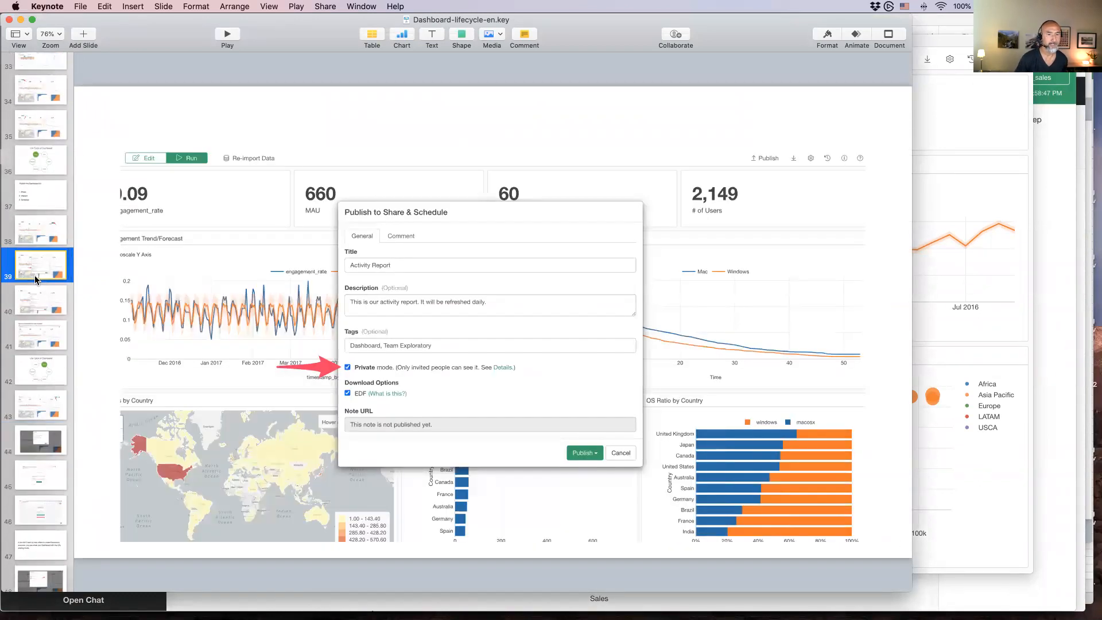
key("Down")
key("Down")
key("Down")
key("Down")
key("Down")
key("Down")
key("Down")
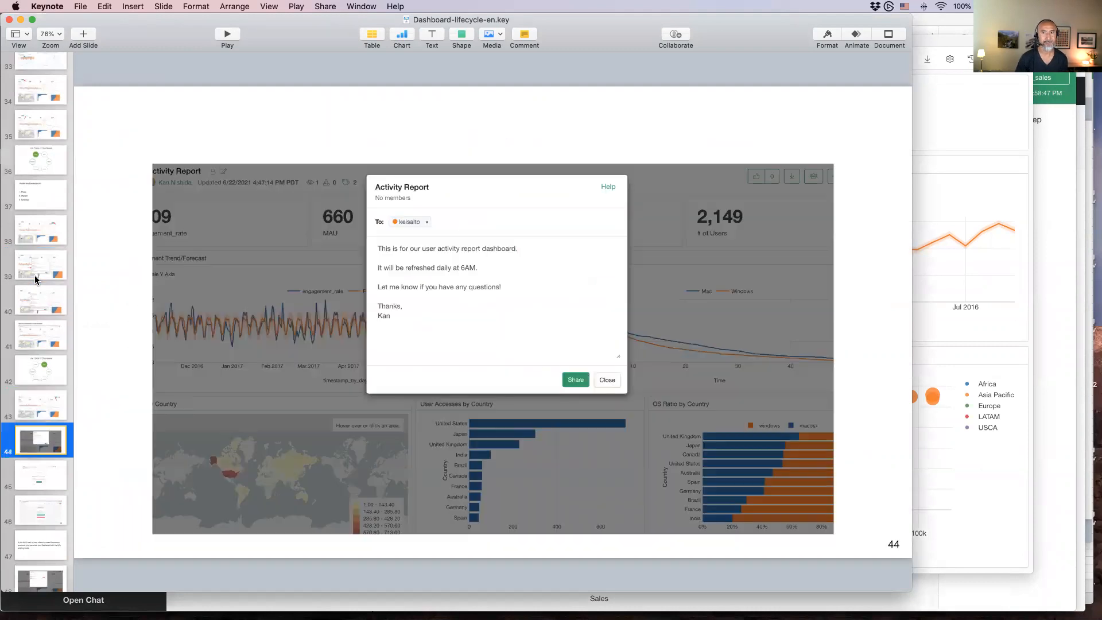
key("Up")
key("Up")
key("Up")
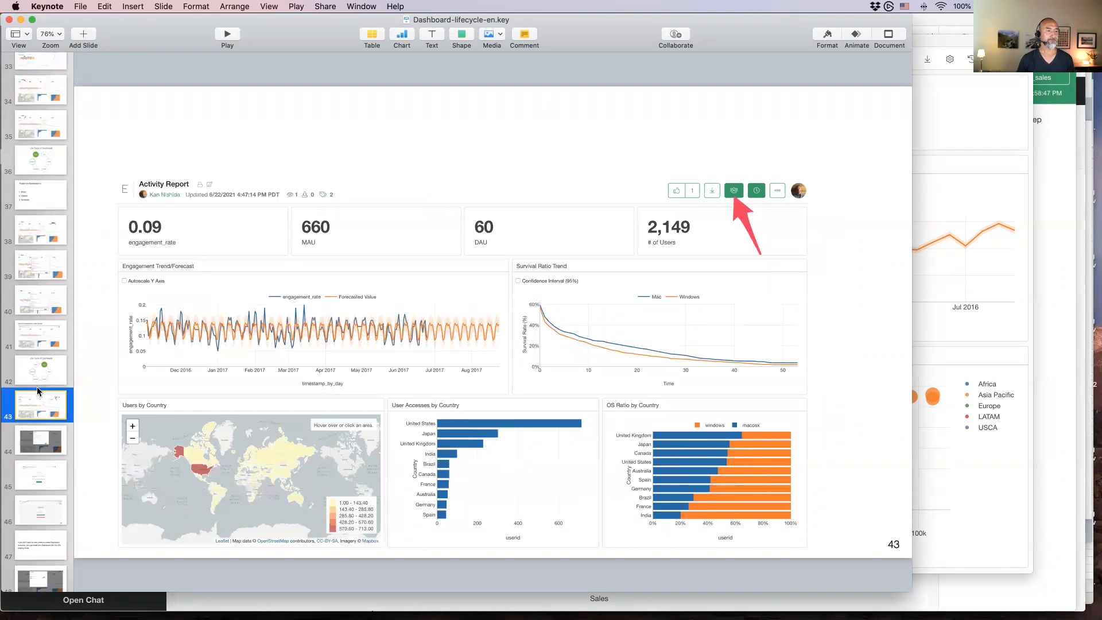
left_click(39, 371)
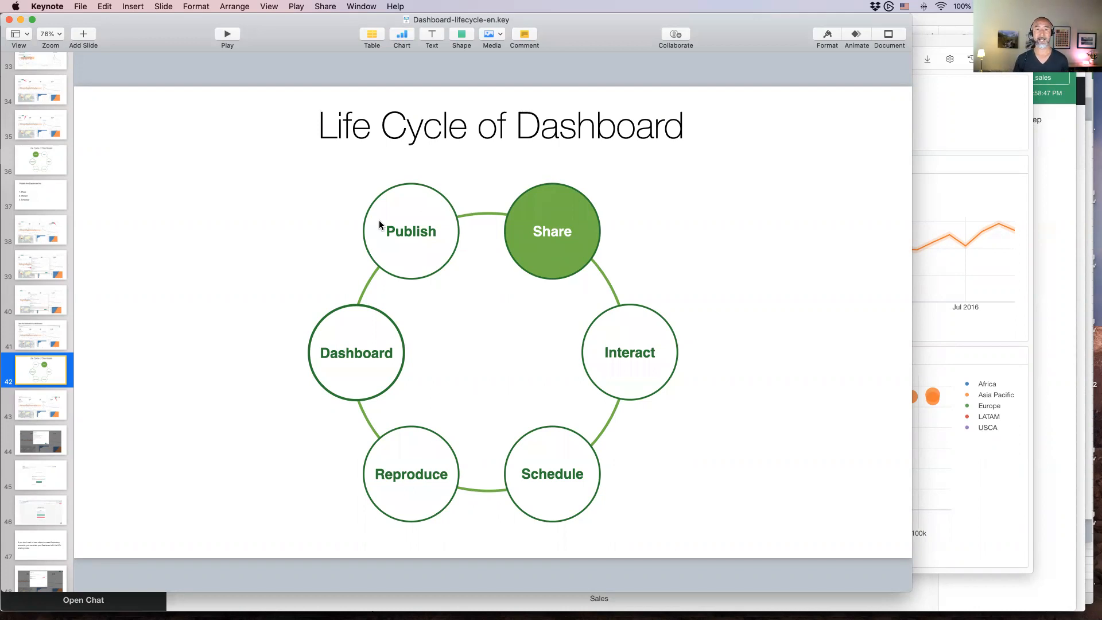
- Switch to the published Sales Dashboard - Demo in Safari, open its sharing settings and add the colleague's exploratory.io account as recipient
key("super+Tab")
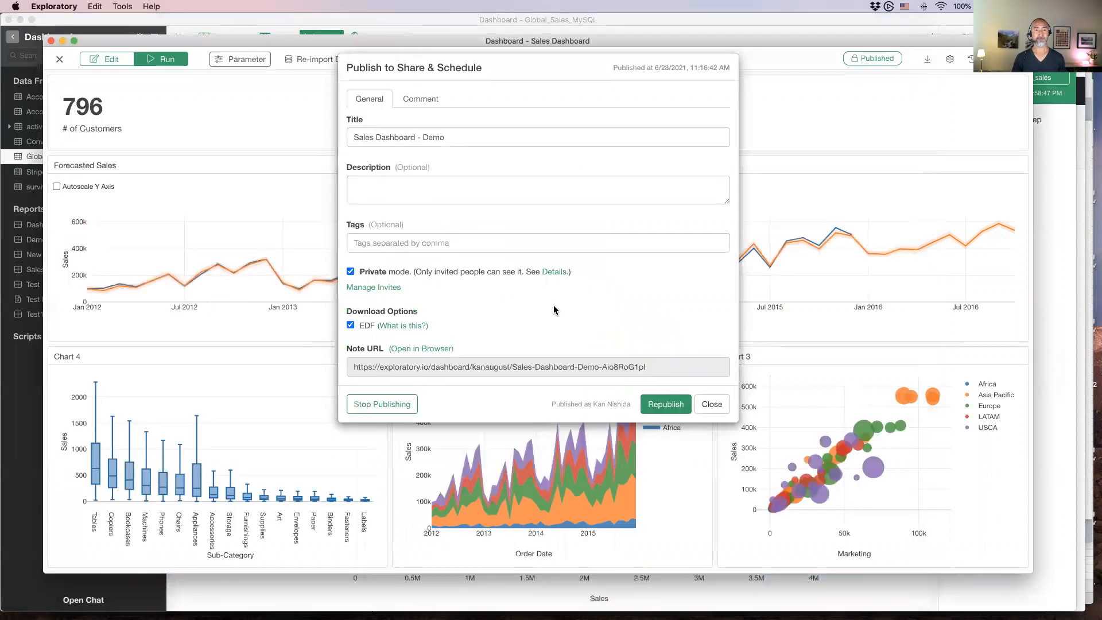
key("super+Tab")
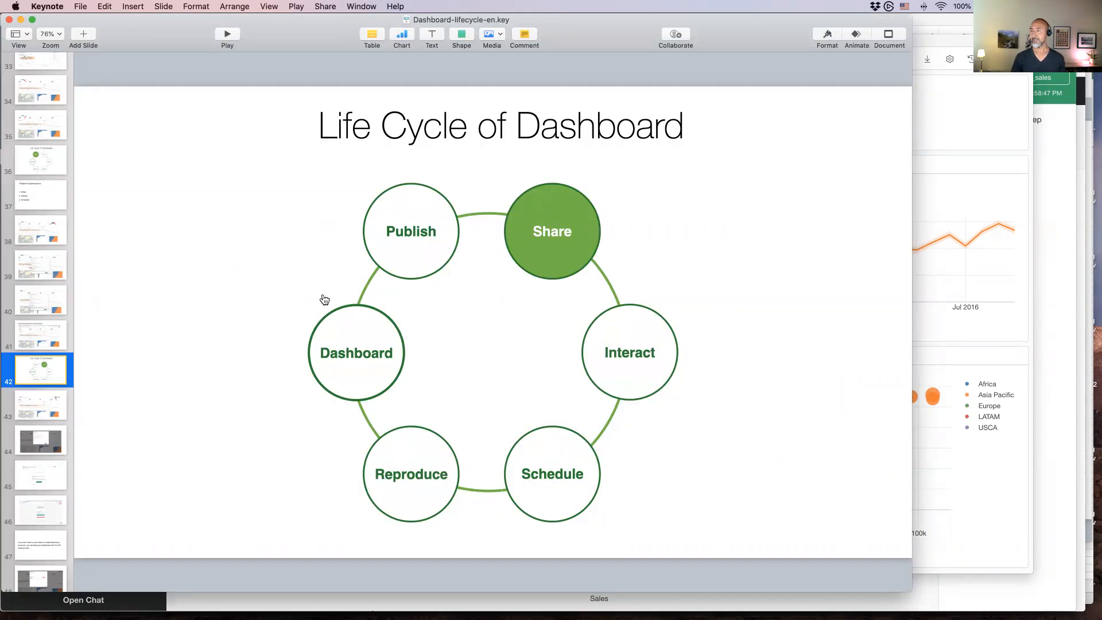
key("super+Tab")
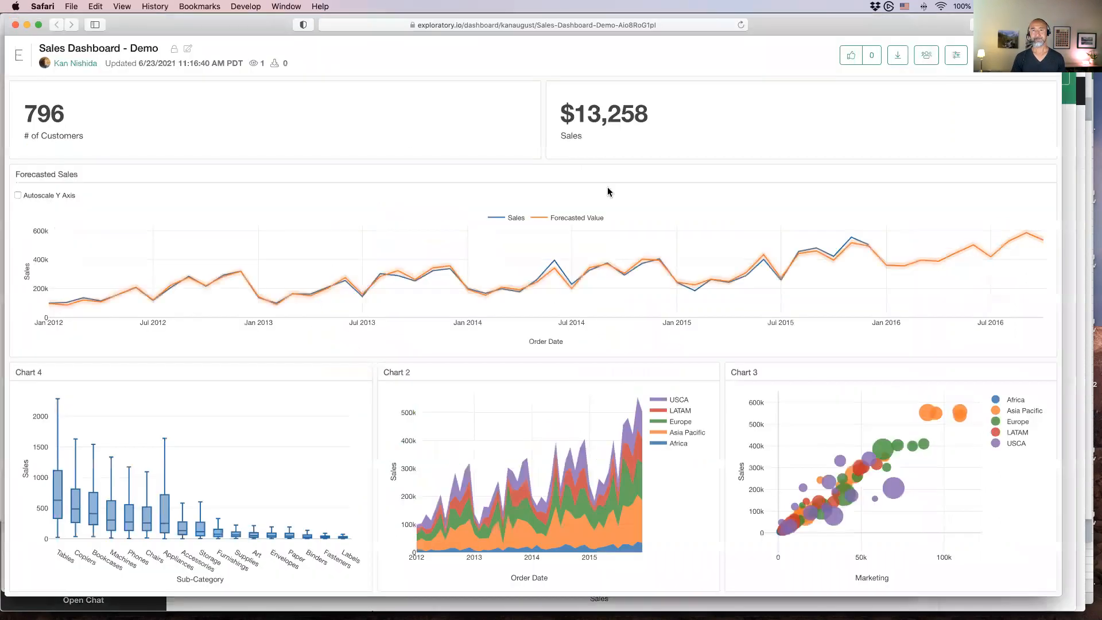
left_click(926, 57)
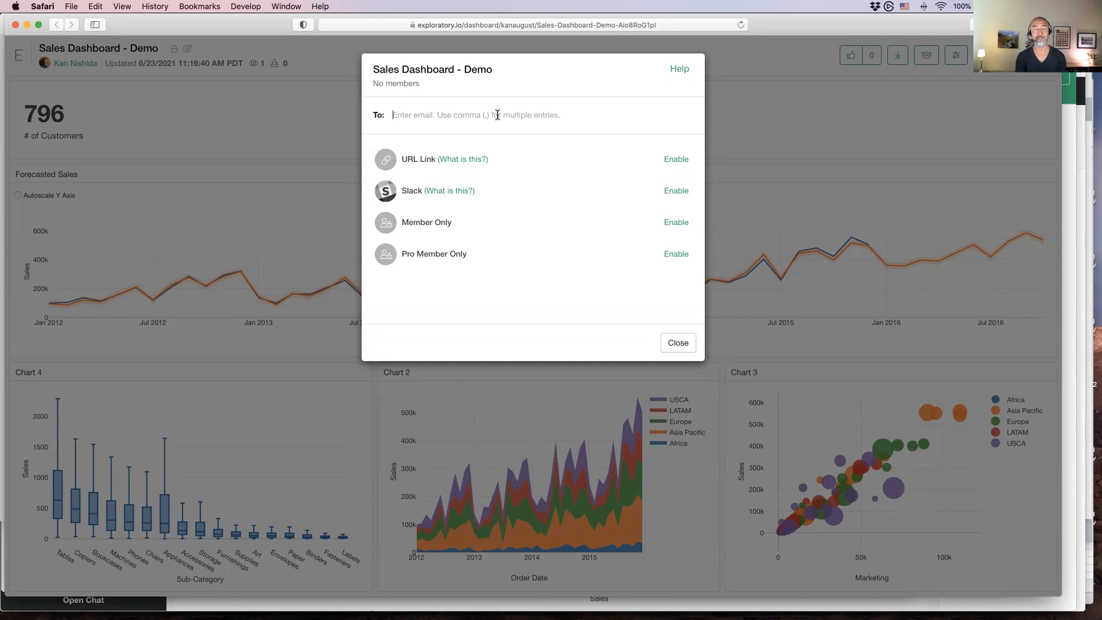
type("kei")
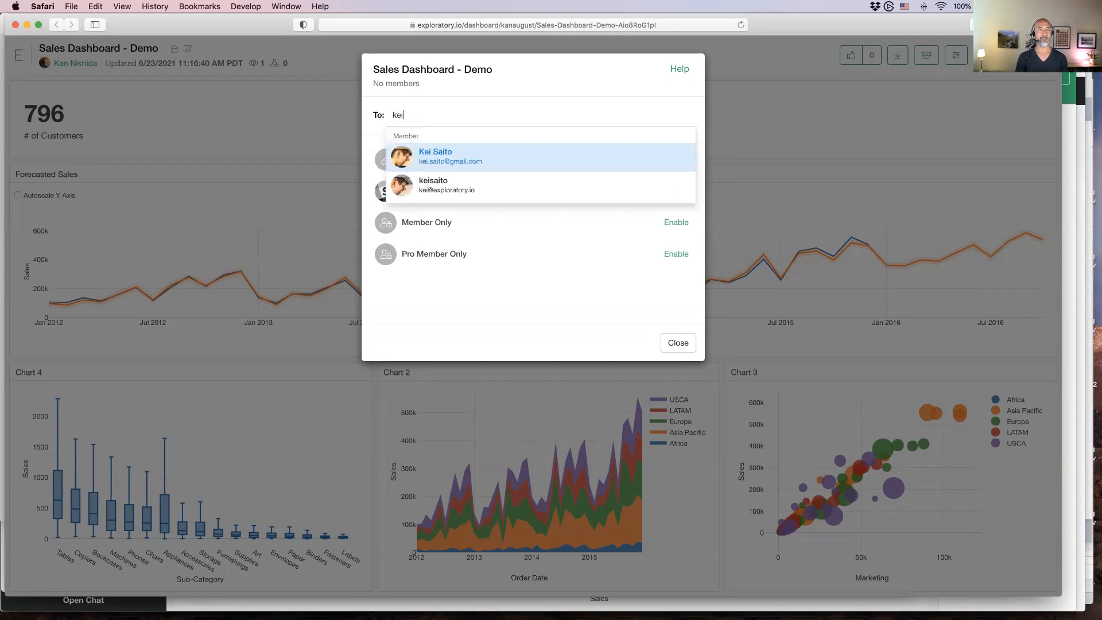
left_click(502, 190)
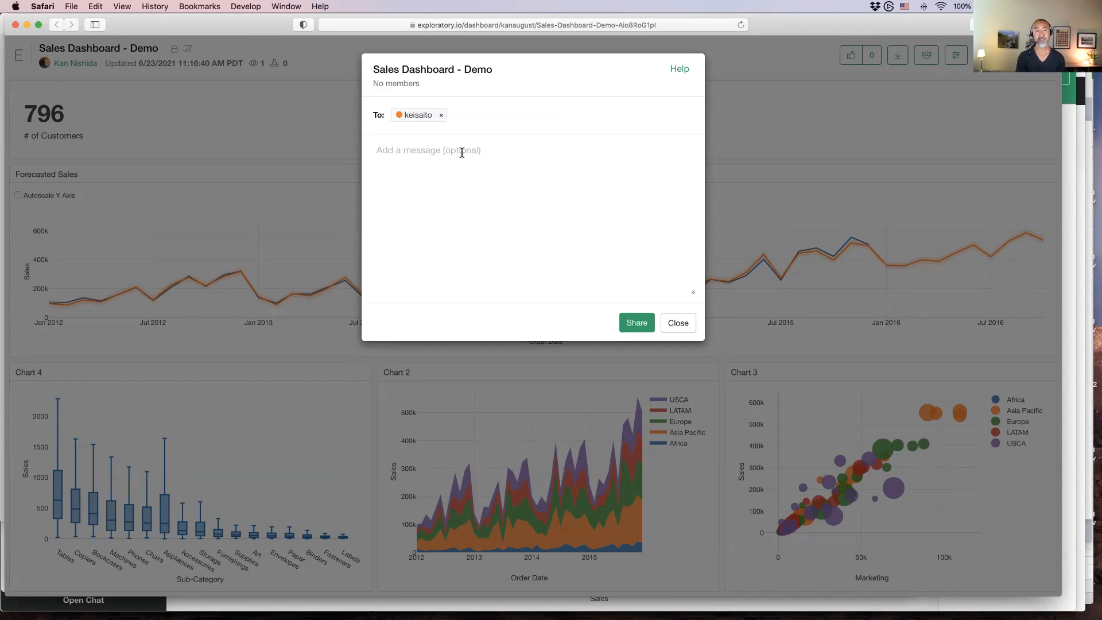
- Share the dashboard with a message greeting the recipient, reading "This is Sales dashboard, take a look." and signed with the sender's first name
type("Hi Kei")
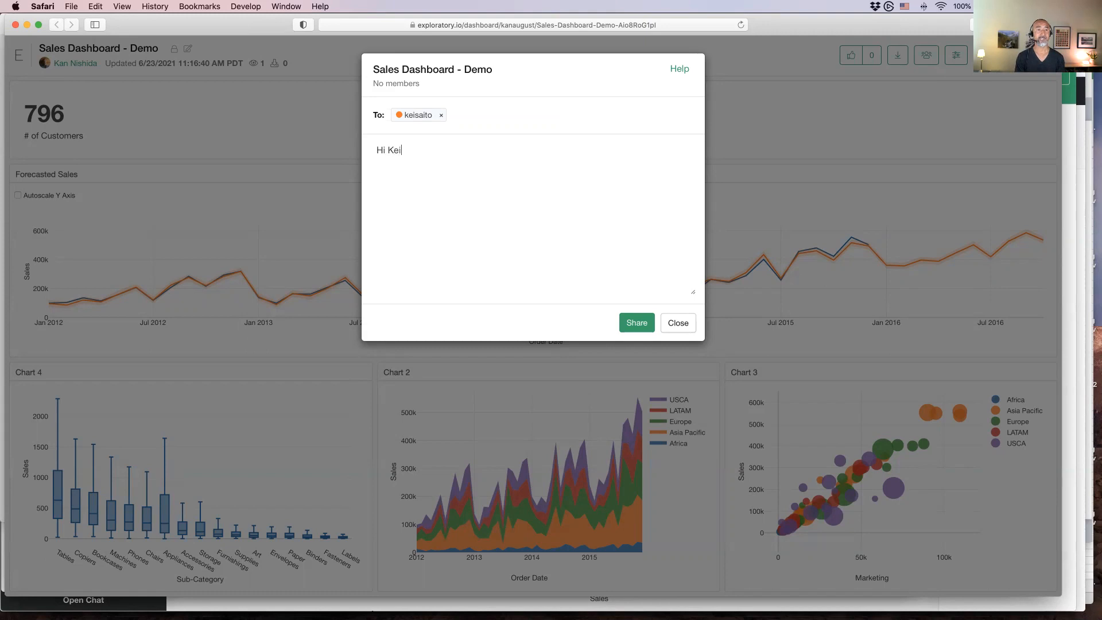
type(",")
key("Return")
key("Return")
type("This is Sales dashboard, take a look.  ")
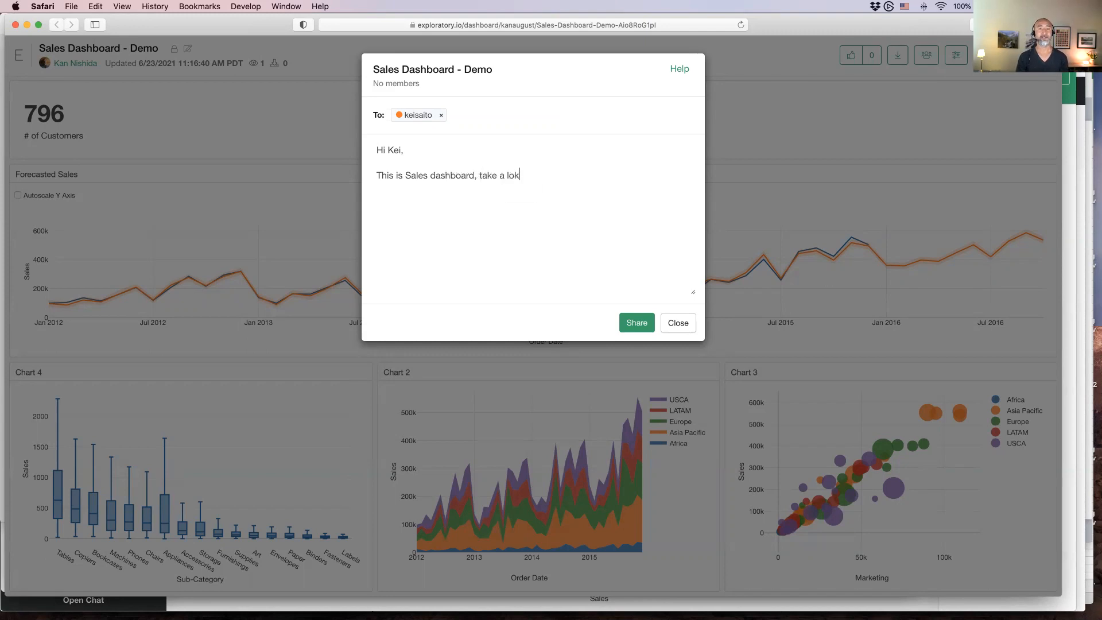
type("-Kan")
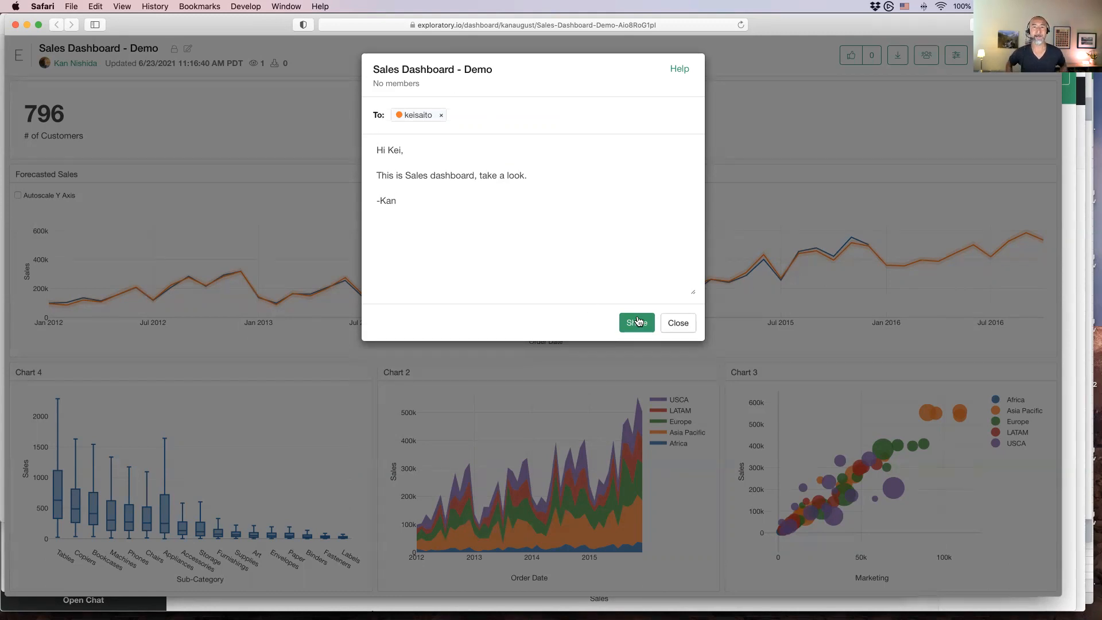
left_click(637, 321)
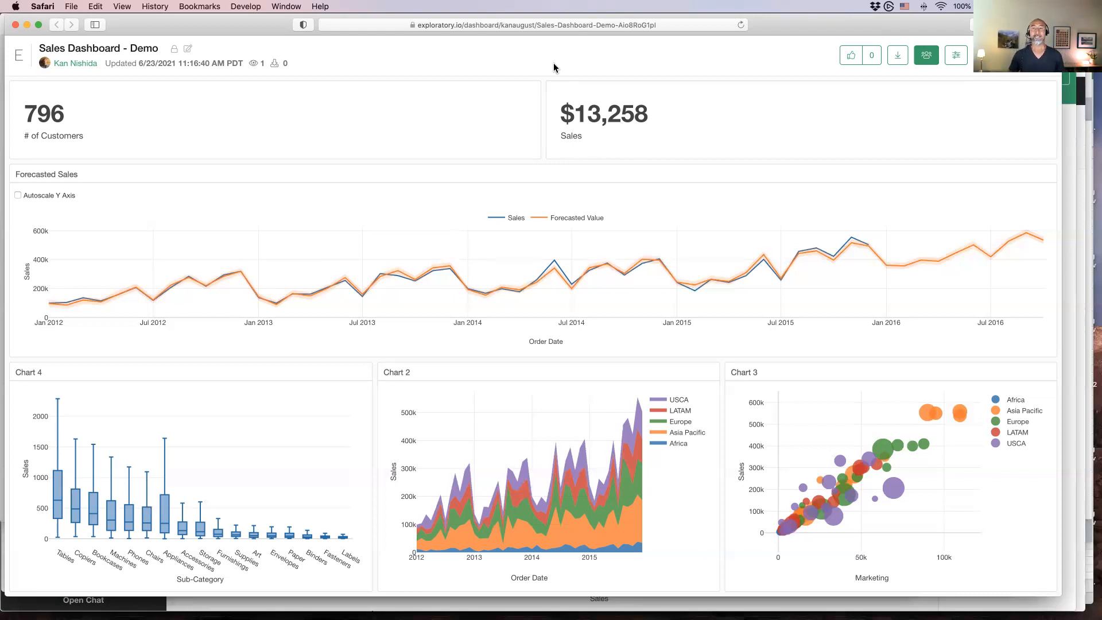
- Reopen the dashboard's sharing settings, enable the URL Link and copy the generated link, and close the settings
left_click(925, 57)
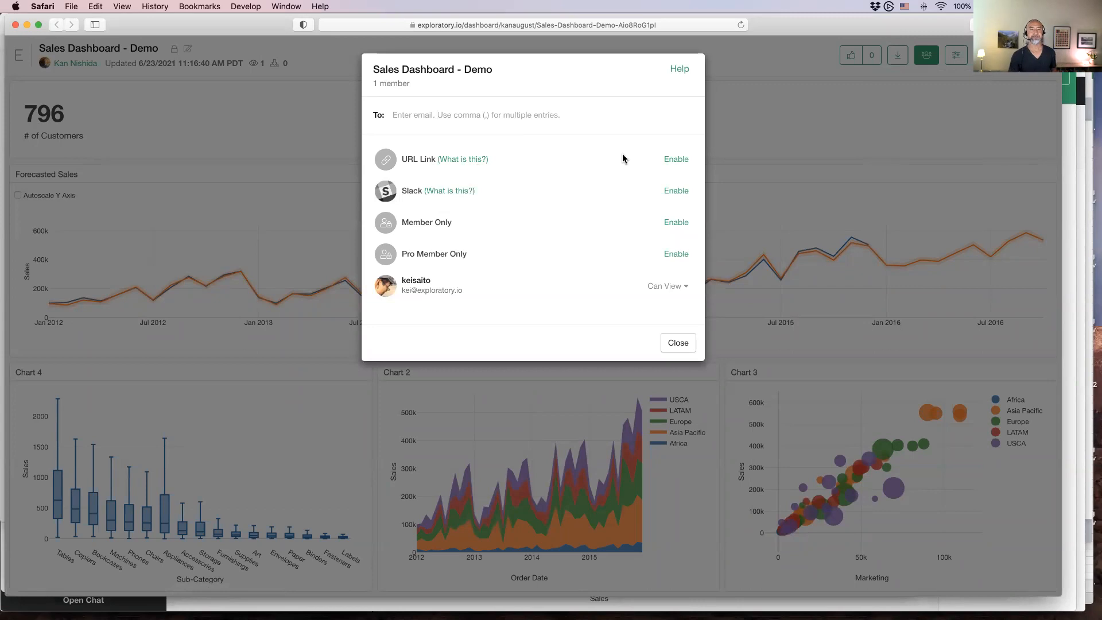
left_click(677, 164)
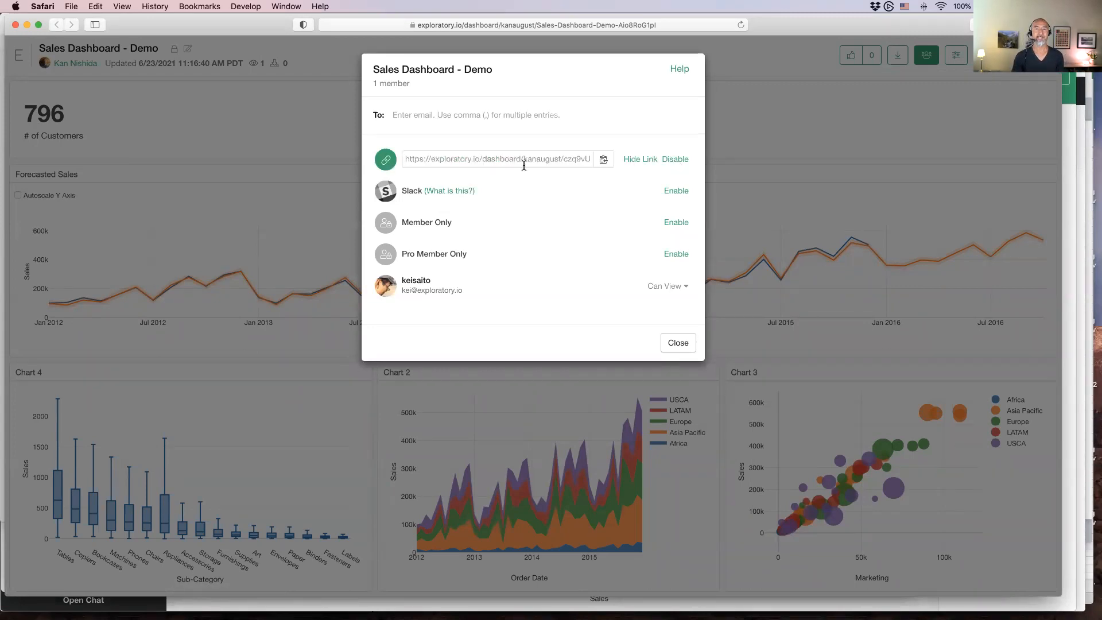
left_click(522, 158)
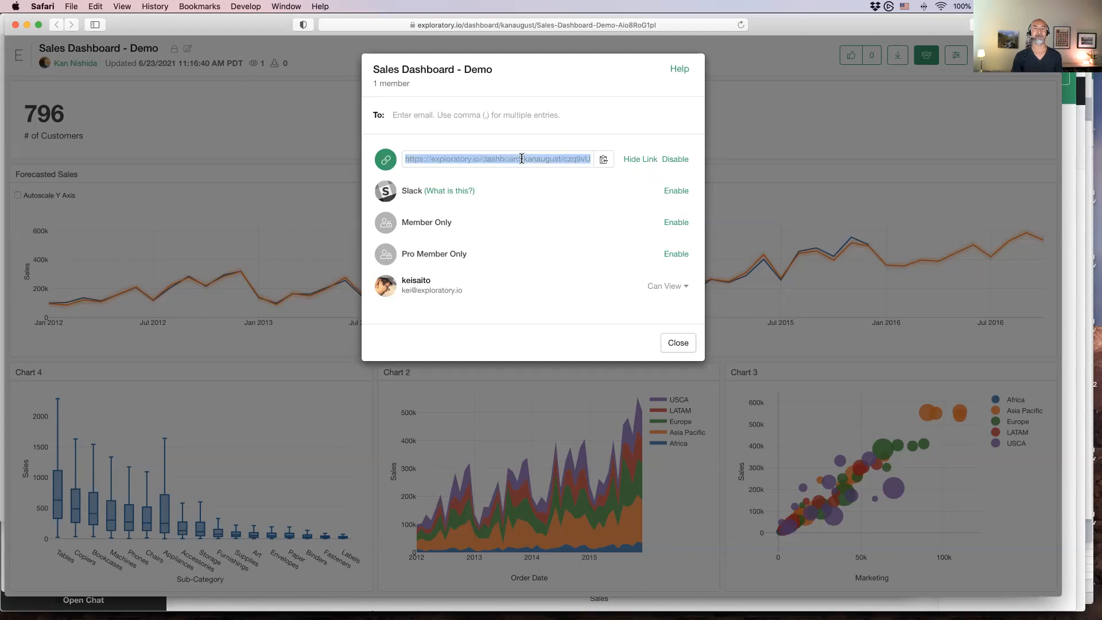
left_click(606, 163)
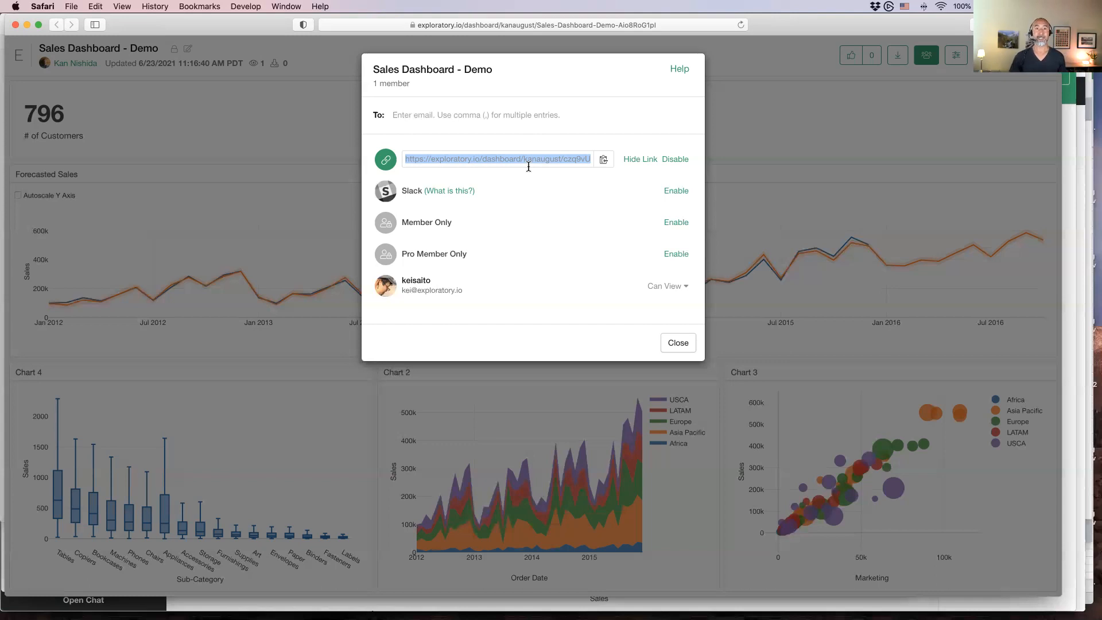
left_click(679, 344)
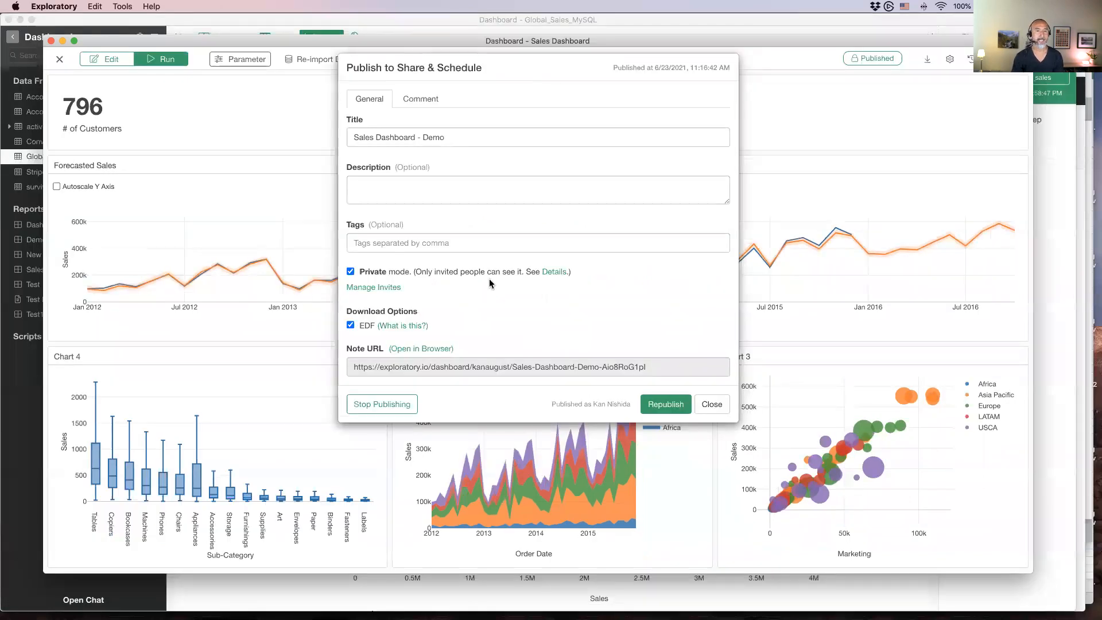
- Switch to the Keynote presentation and start the slideshow from slide 45 with the Activity Report invitation email
key("super+Tab")
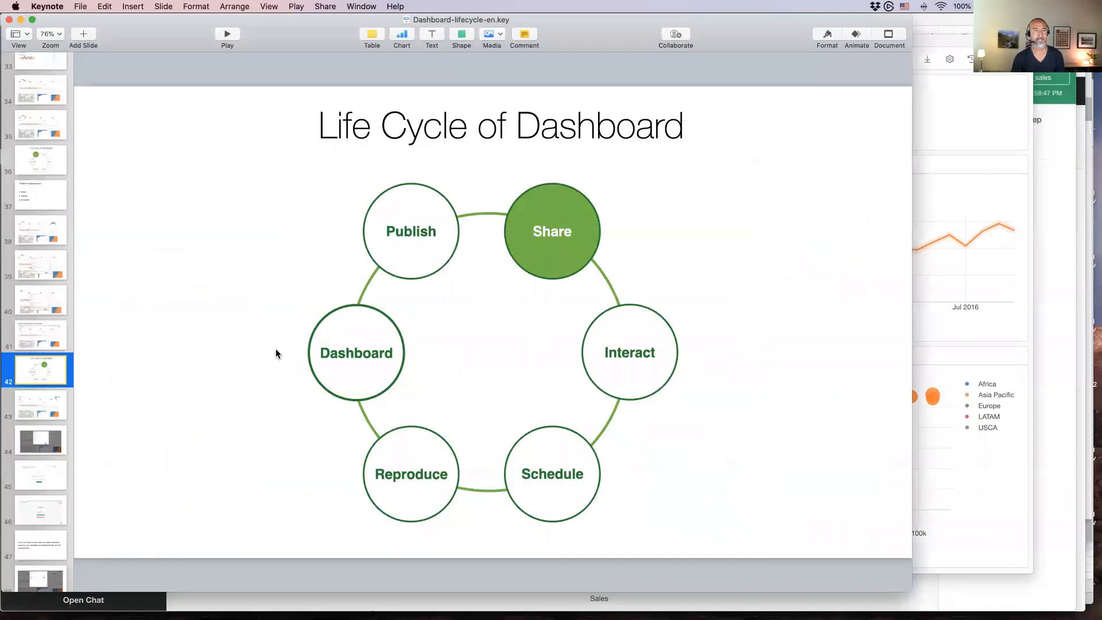
left_click(37, 479)
key("Down")
key("Up")
left_click(228, 35)
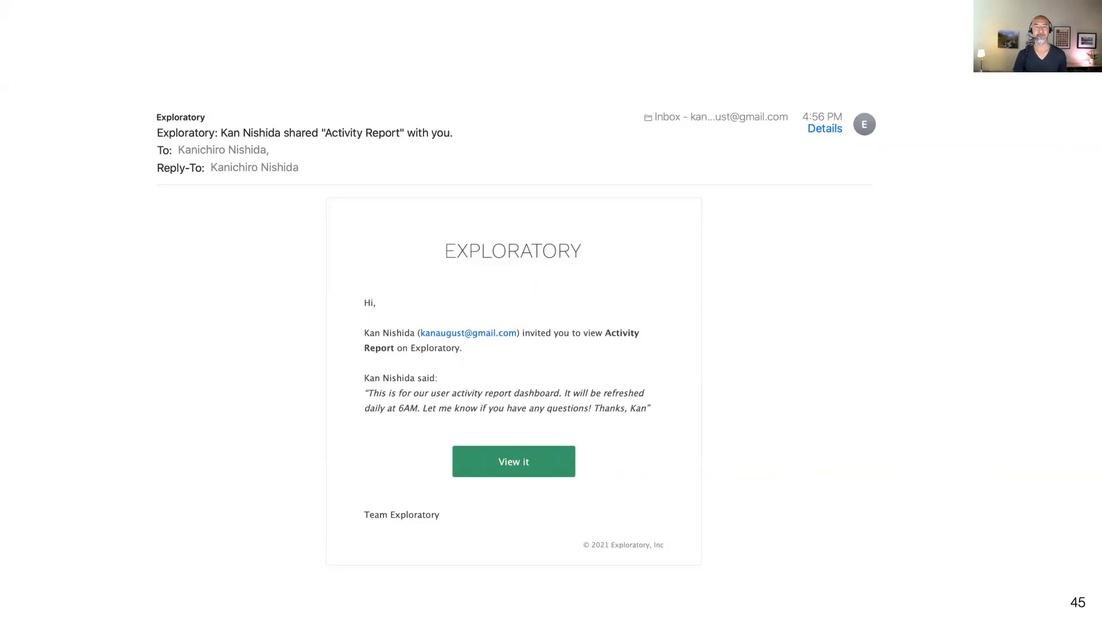
- Advance the slideshow through the login and URL sharing mode slides to slide 49 about the unique URL
key("Right")
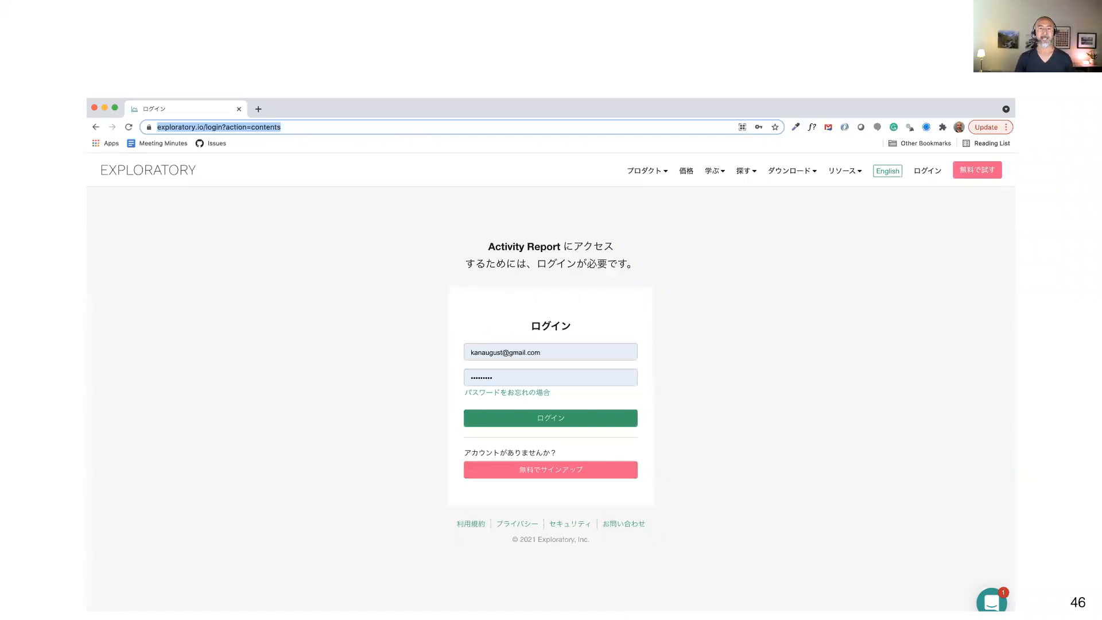
key("Right")
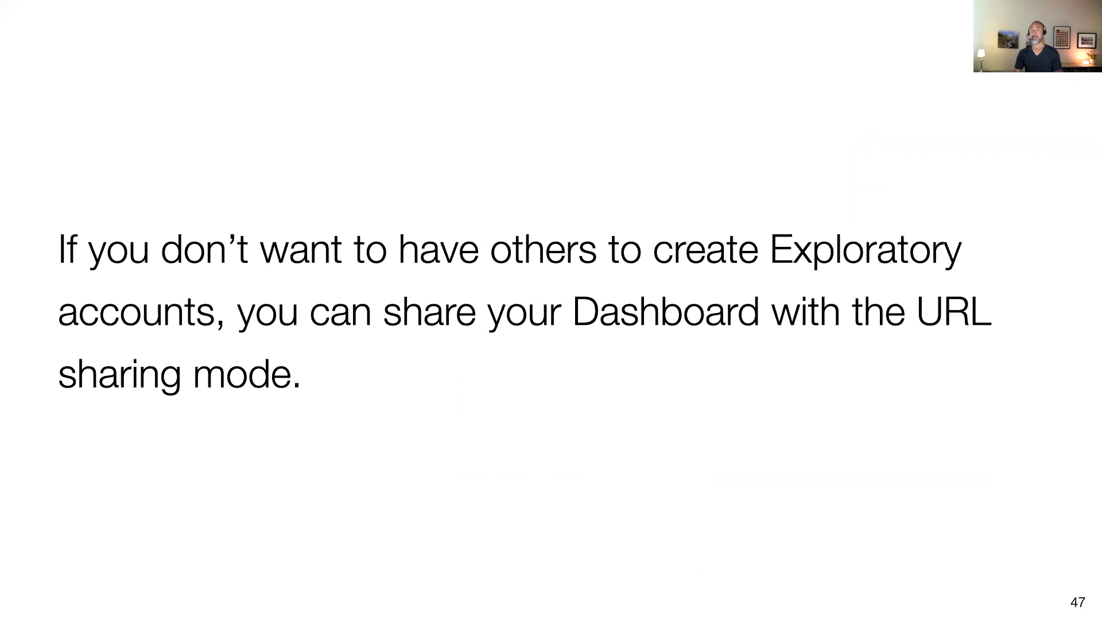
key("Right")
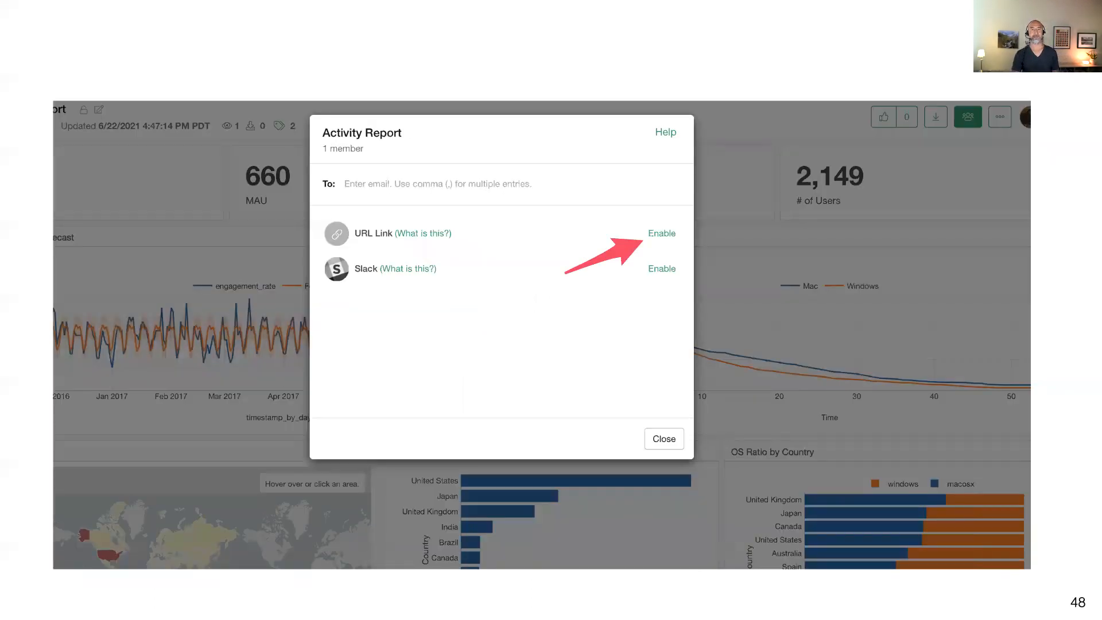
key("Right")
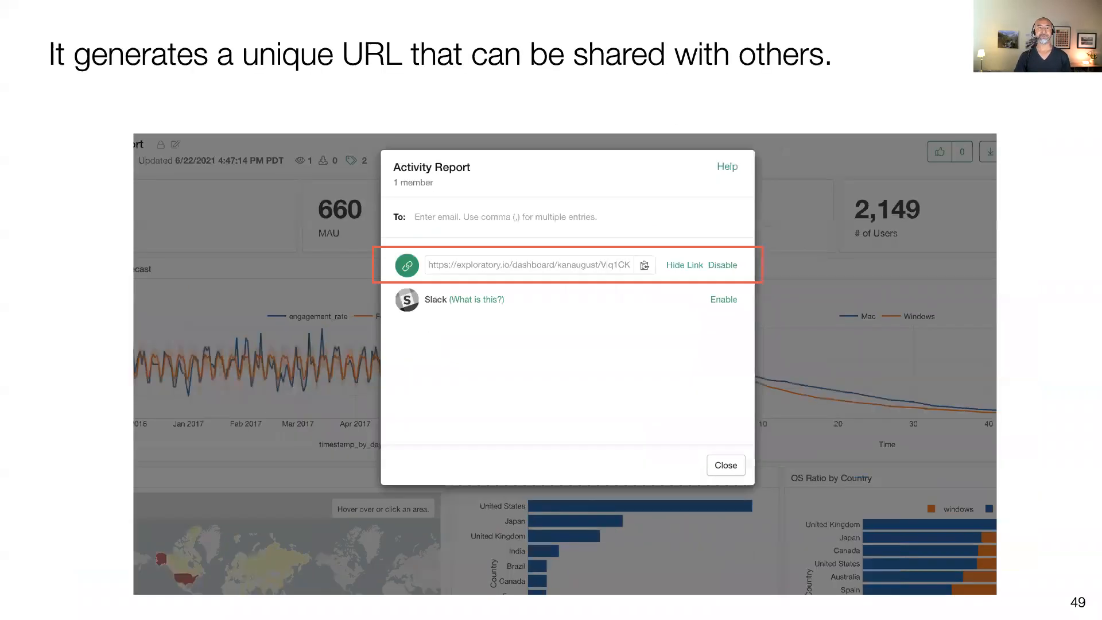
- Advance the slideshow through the Sharing Mode Types table to slide 66 with the tag:parameter search results
key("Right")
key("Right")
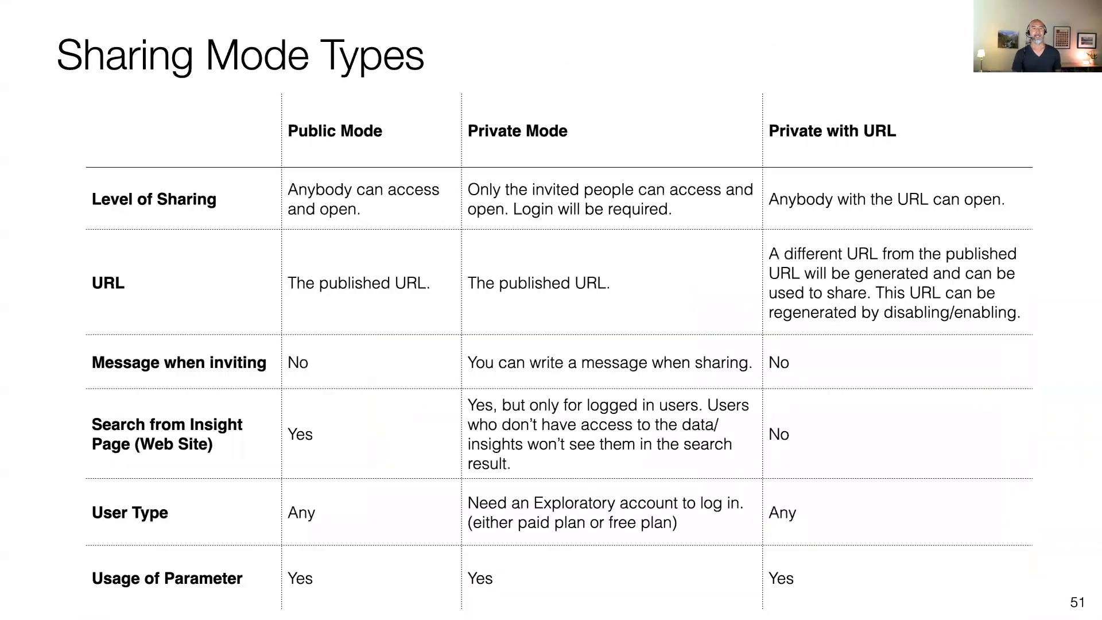
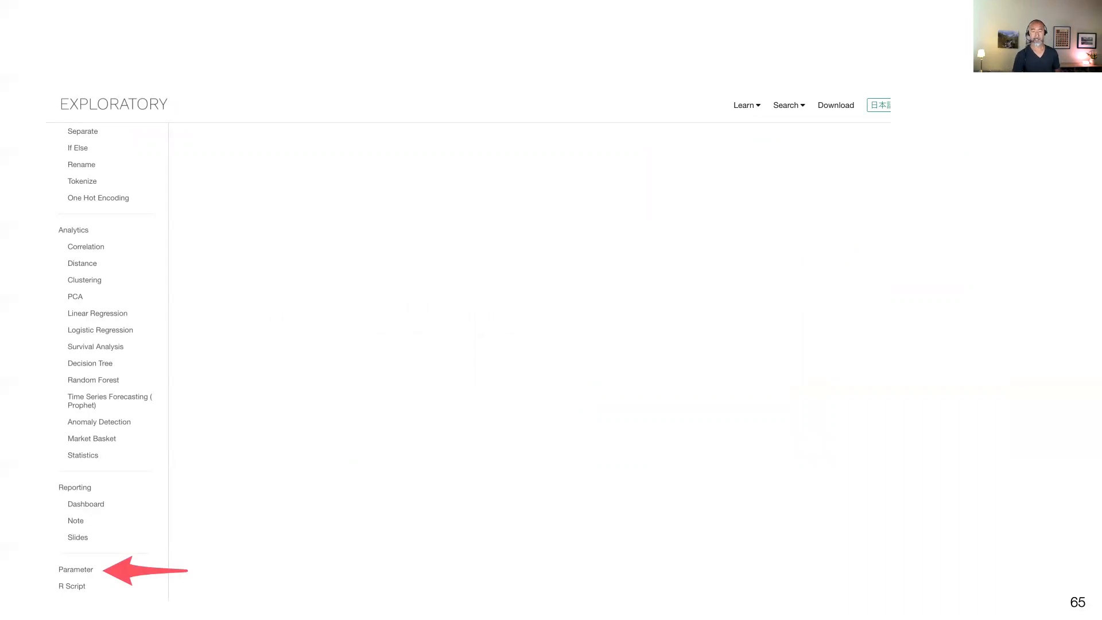
key("Right")
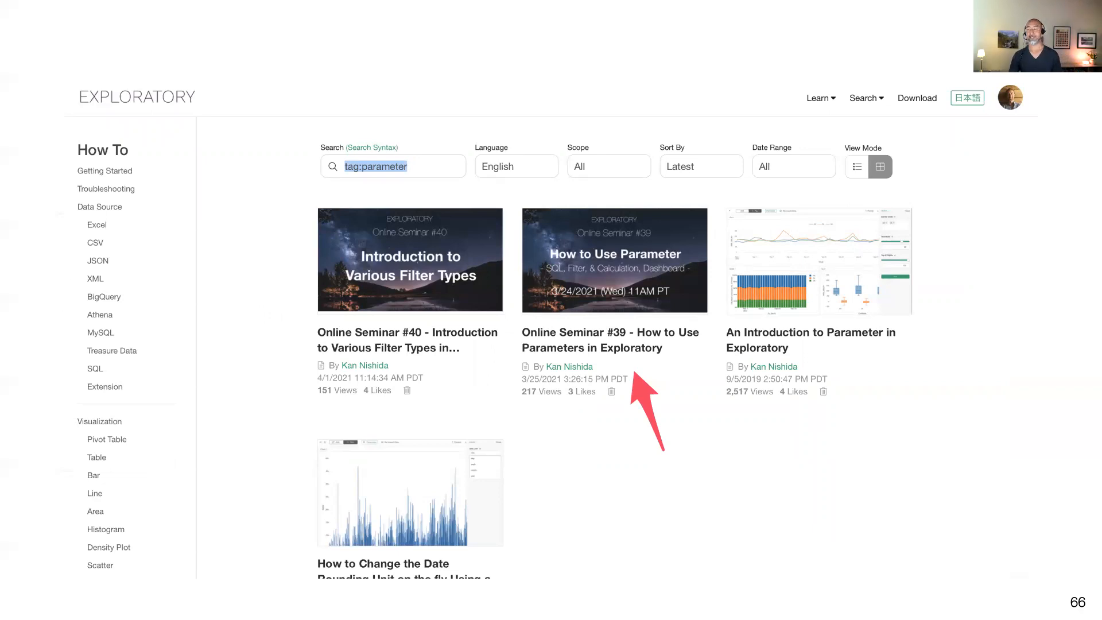
- End the slideshow, switch back to Exploratory and close the Sales Dashboard's publishing settings
key("Escape")
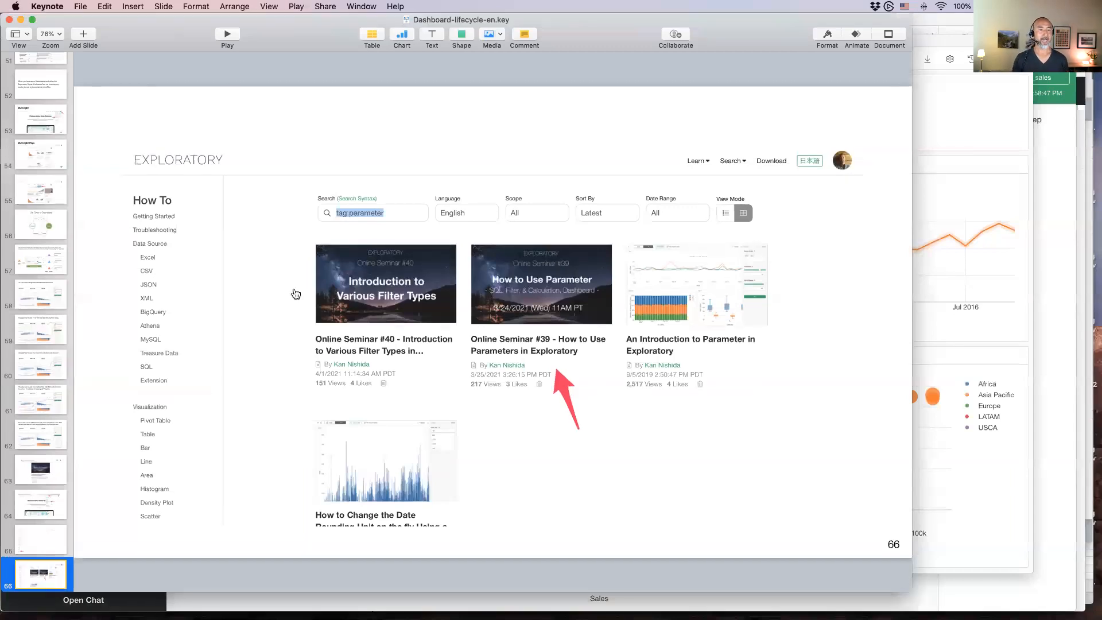
key("super+h")
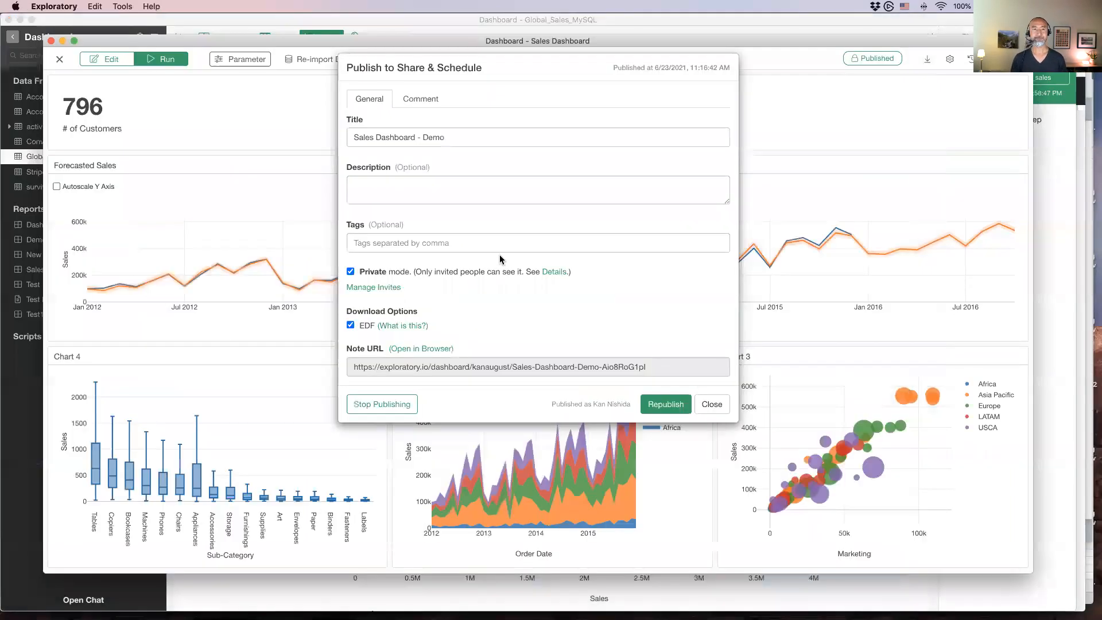
left_click(711, 403)
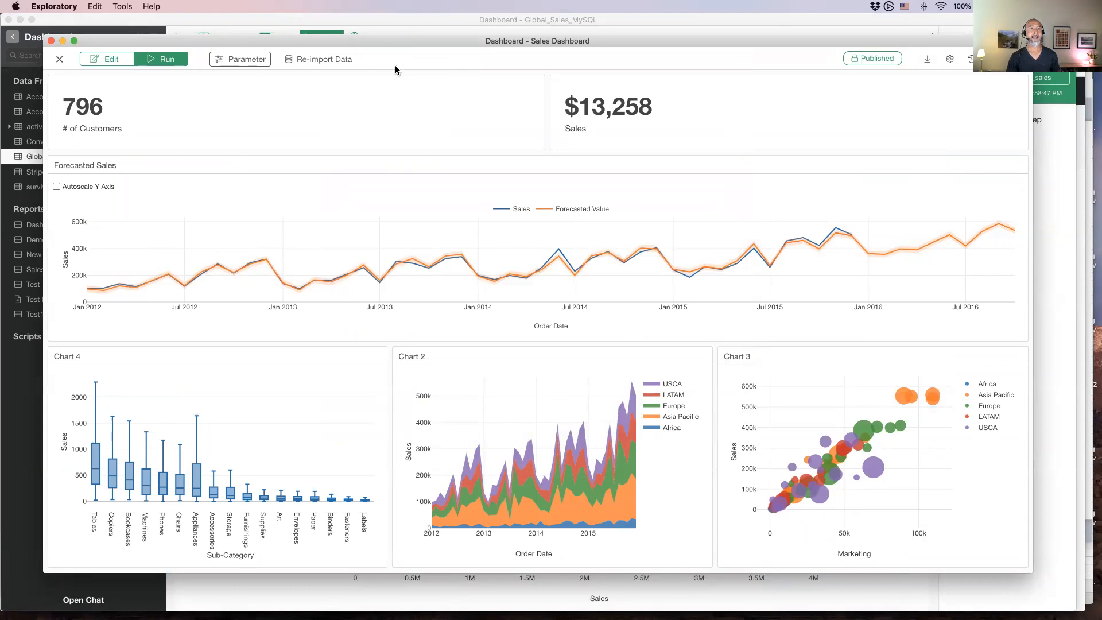
- Set the dashboard's Sales parameter to 1600, run the dashboard with it, and close the parameter pane
left_click(242, 59)
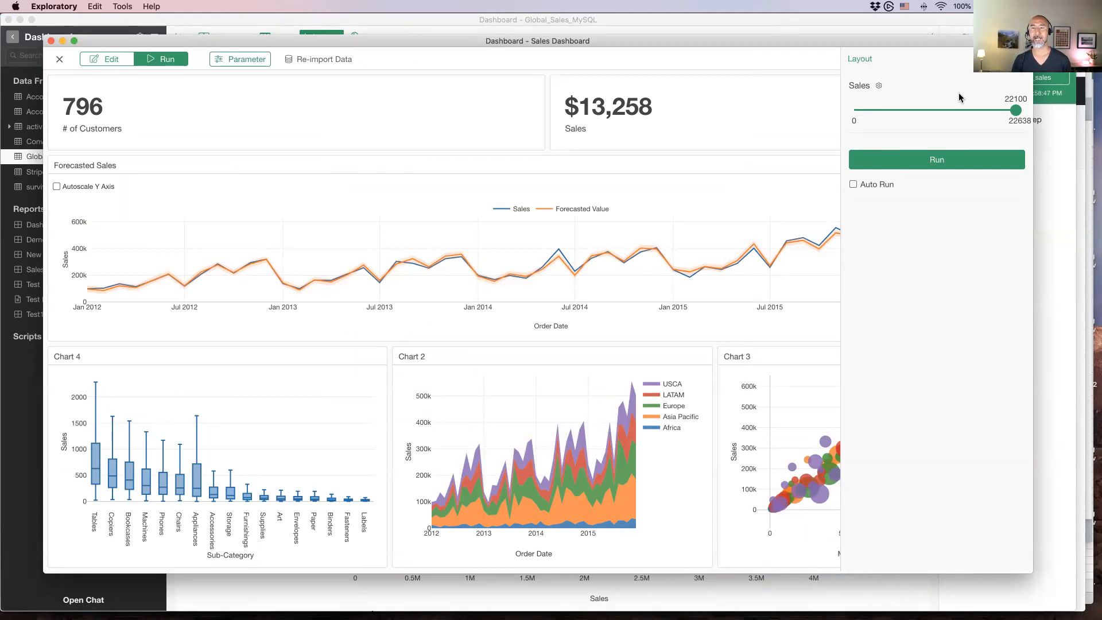
left_click_drag(1015, 111, 868, 123)
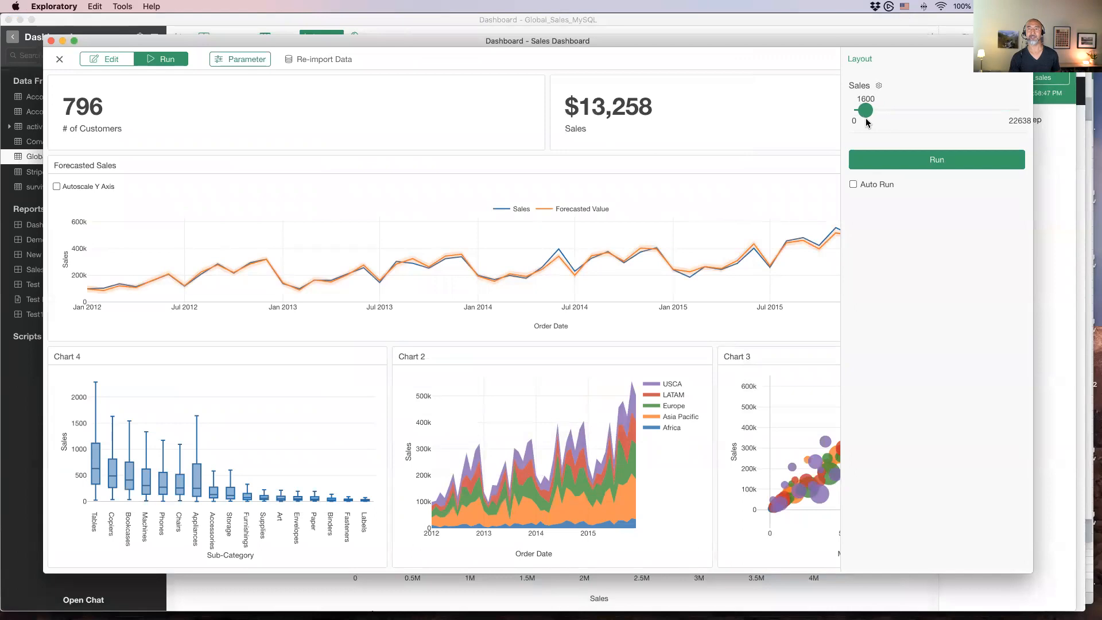
left_click(898, 159)
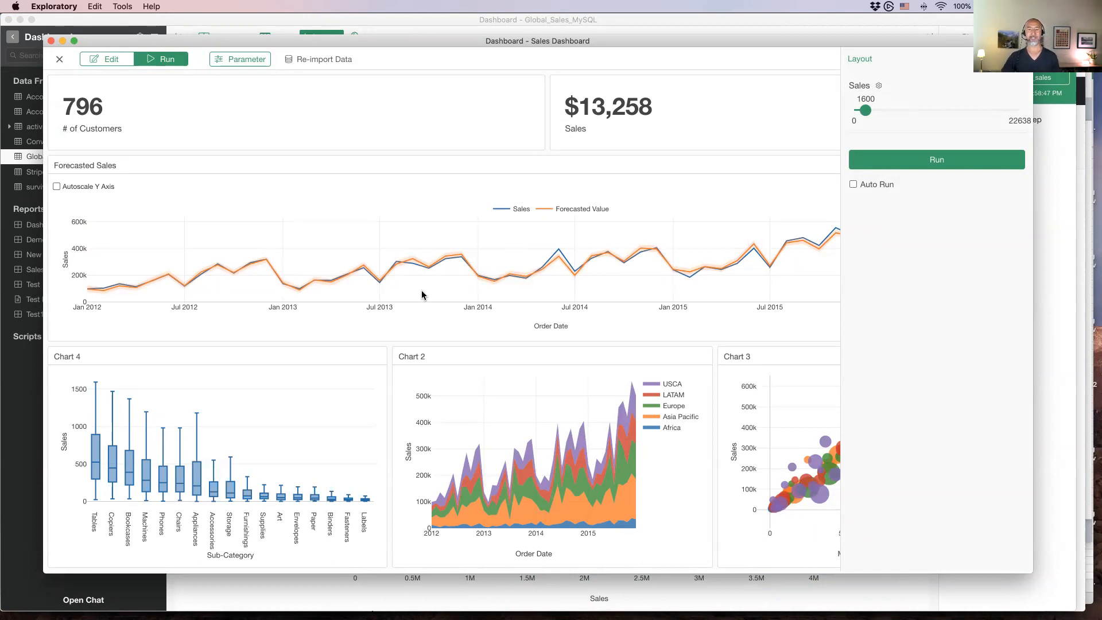
mouse_move(154, 408)
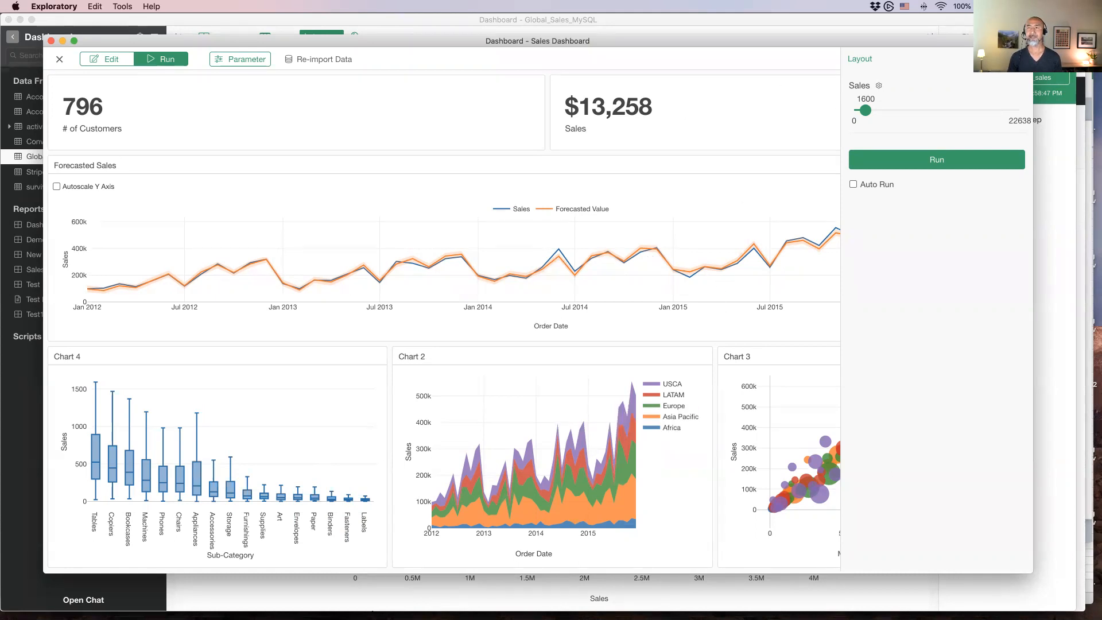
left_click(1019, 58)
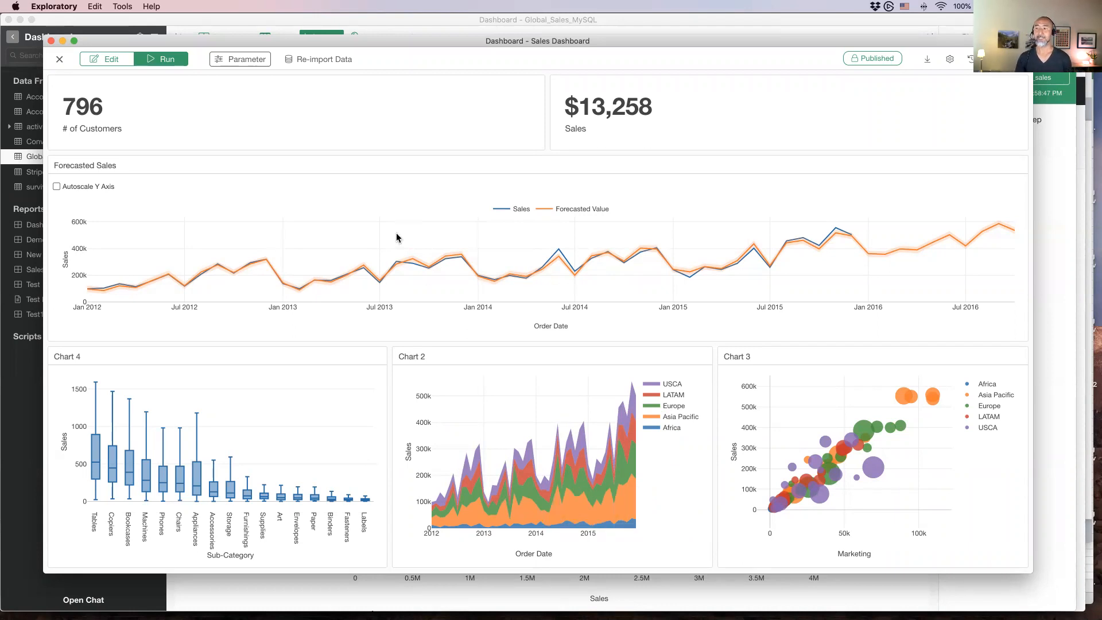
- Close the dashboard and, from Chart 3 of Global_Sales_MySQL, add a Filter step on Market with the operator Is In (Multiple Values)
left_click(62, 60)
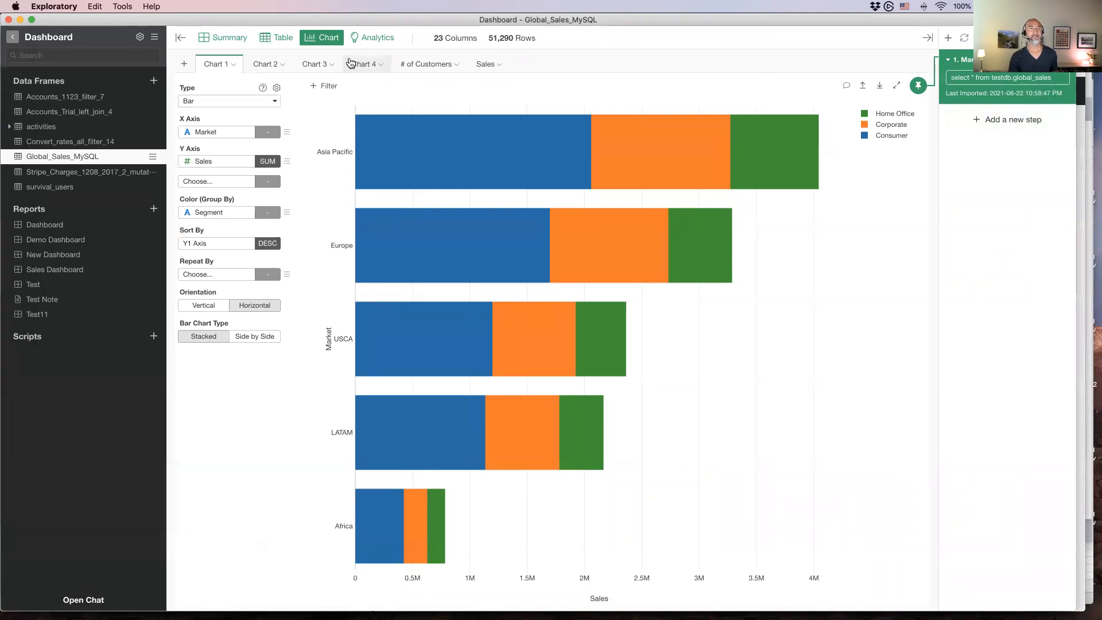
left_click(312, 65)
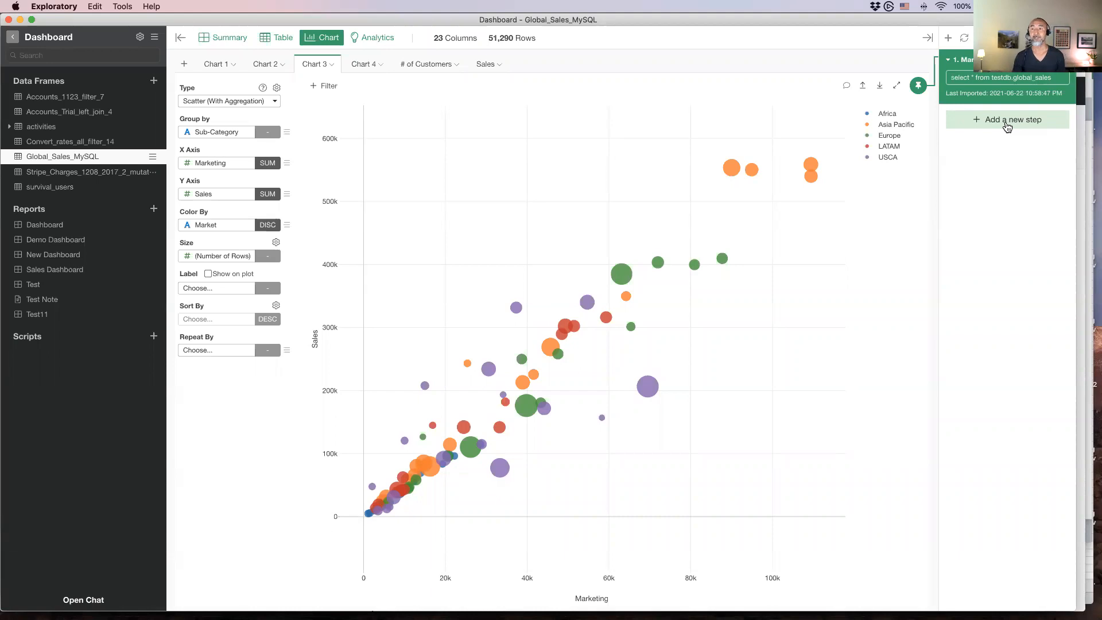
left_click(1007, 126)
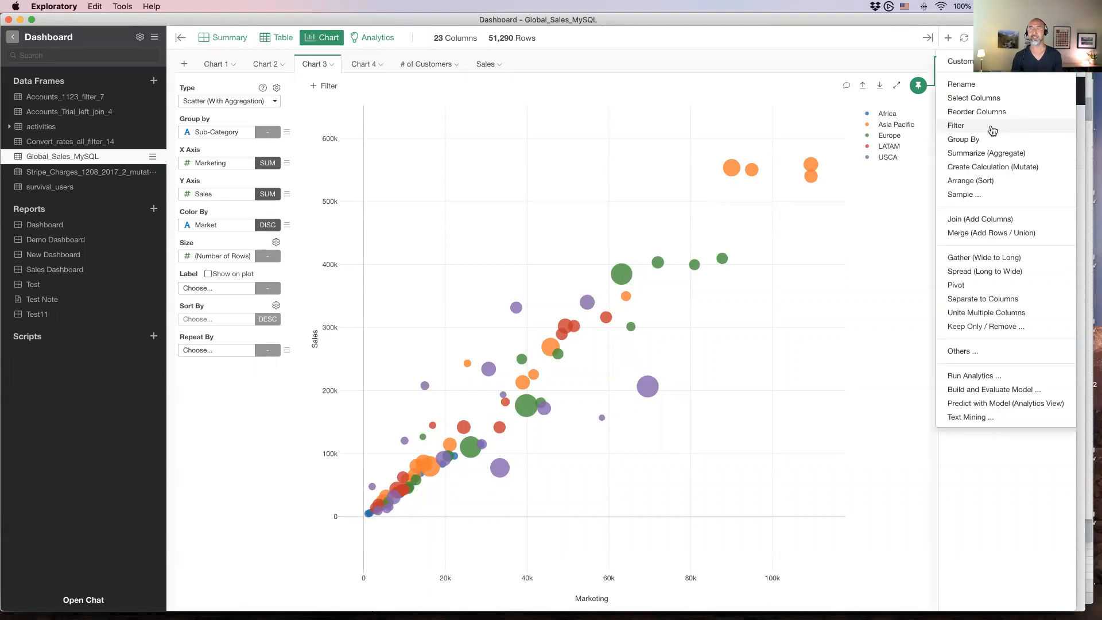
left_click(992, 126)
left_click(519, 173)
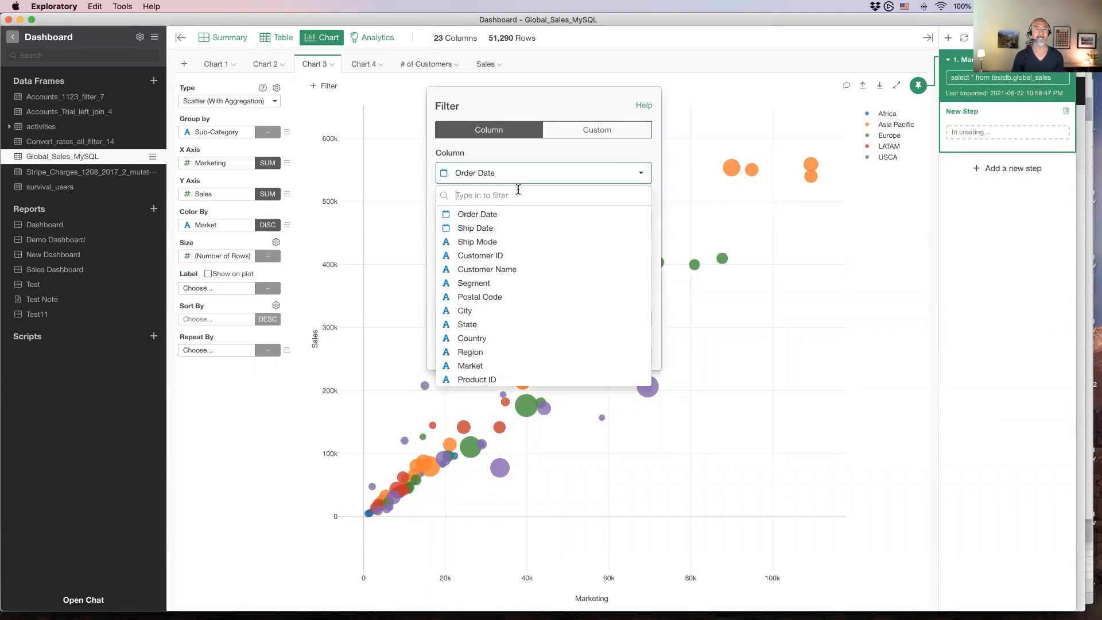
left_click(528, 365)
left_click(519, 227)
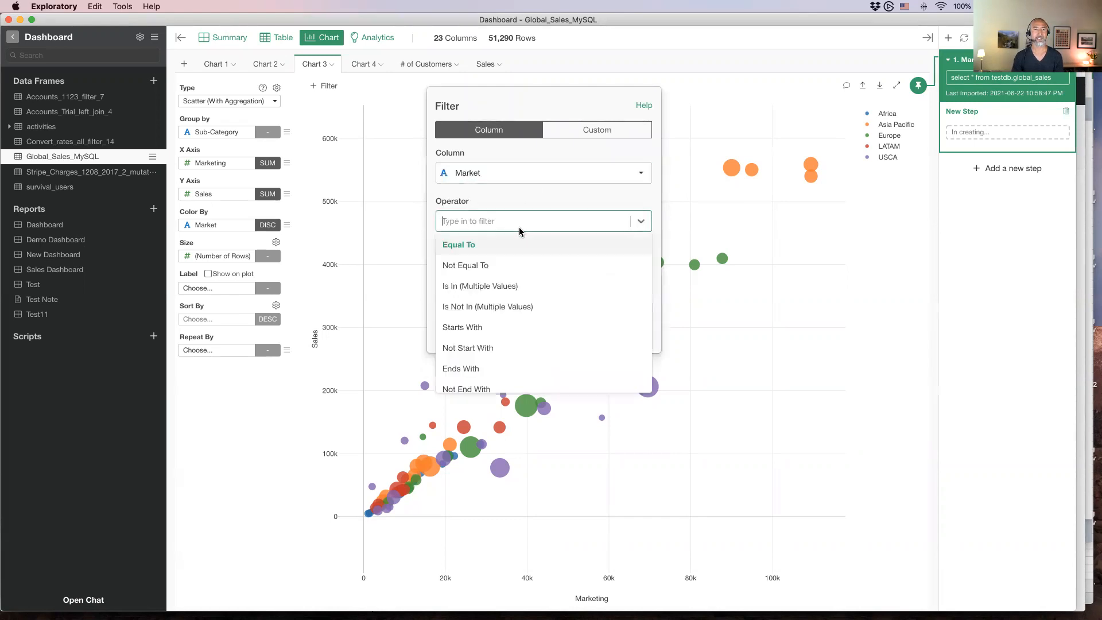
left_click(528, 286)
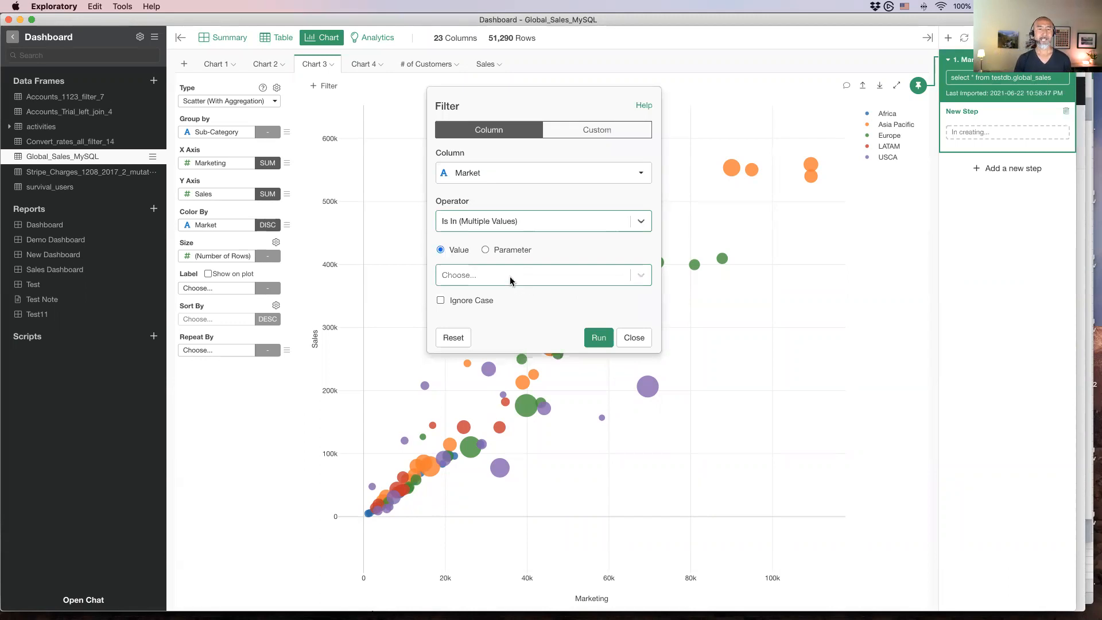
- Switch the Market filter from fixed values to a parameter and check which parameters are available
left_click(510, 276)
left_click(511, 277)
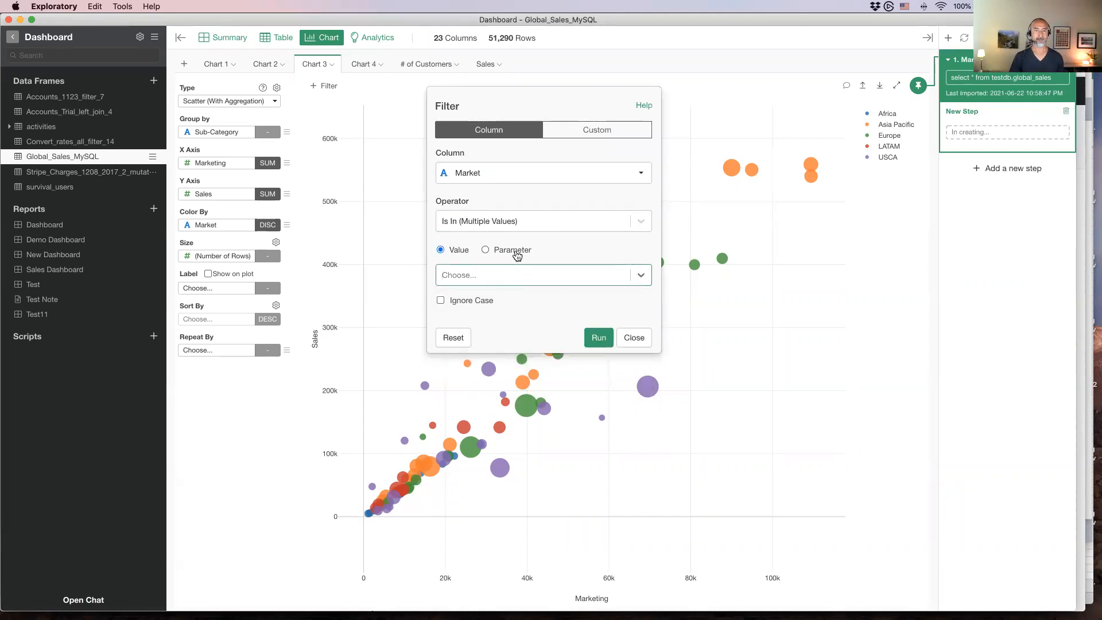
left_click(510, 253)
left_click(503, 275)
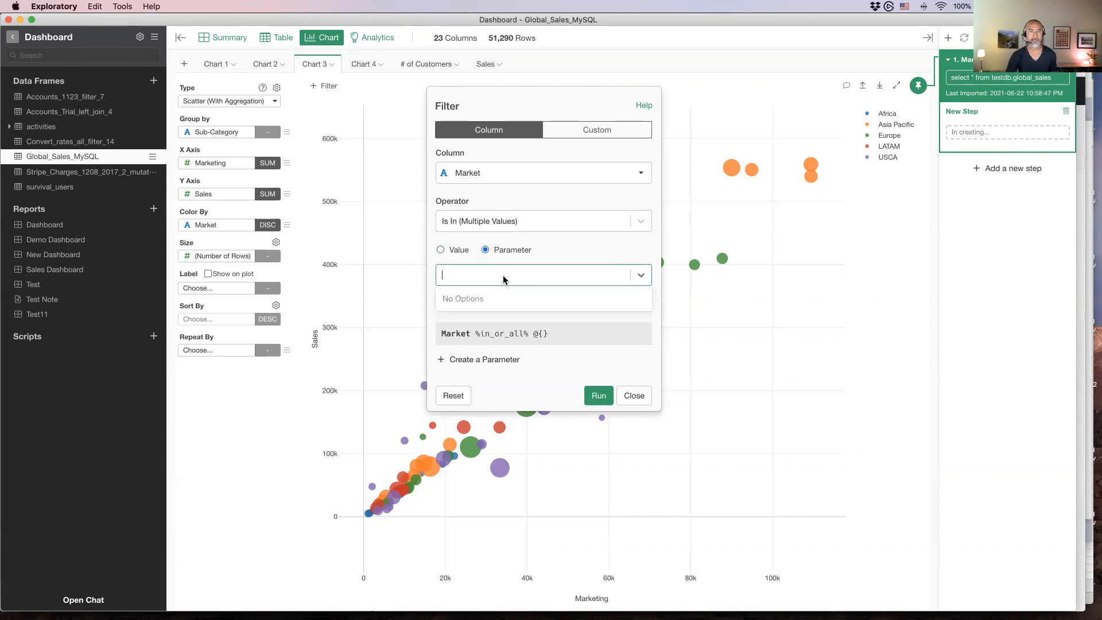
left_click(585, 247)
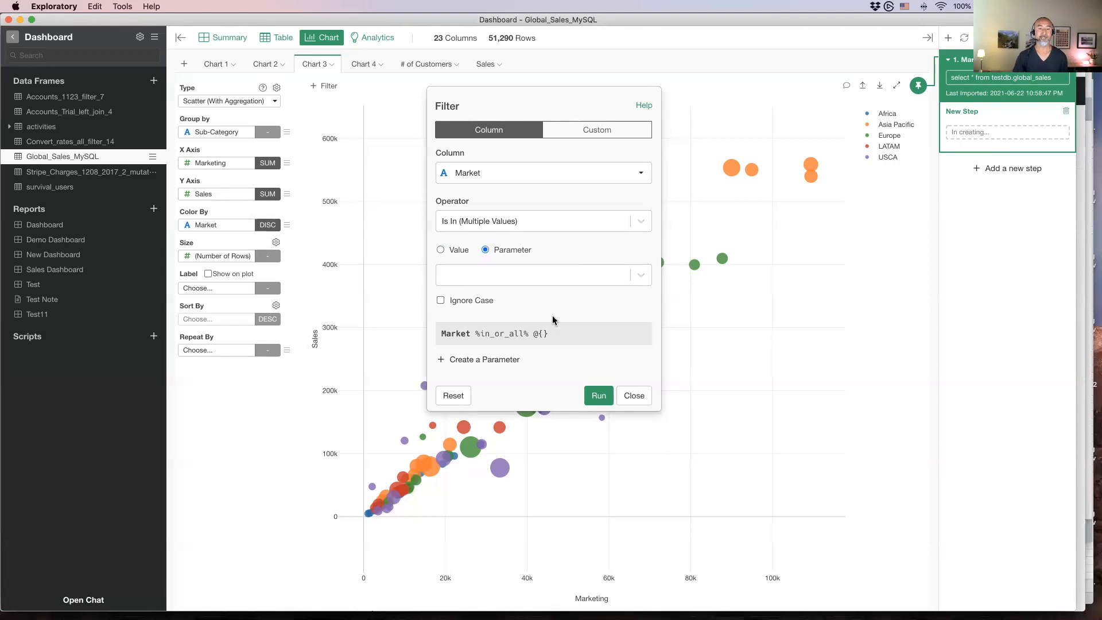
- Create a parameter named Market with the input type List of Values (Multi Select)
left_click(483, 360)
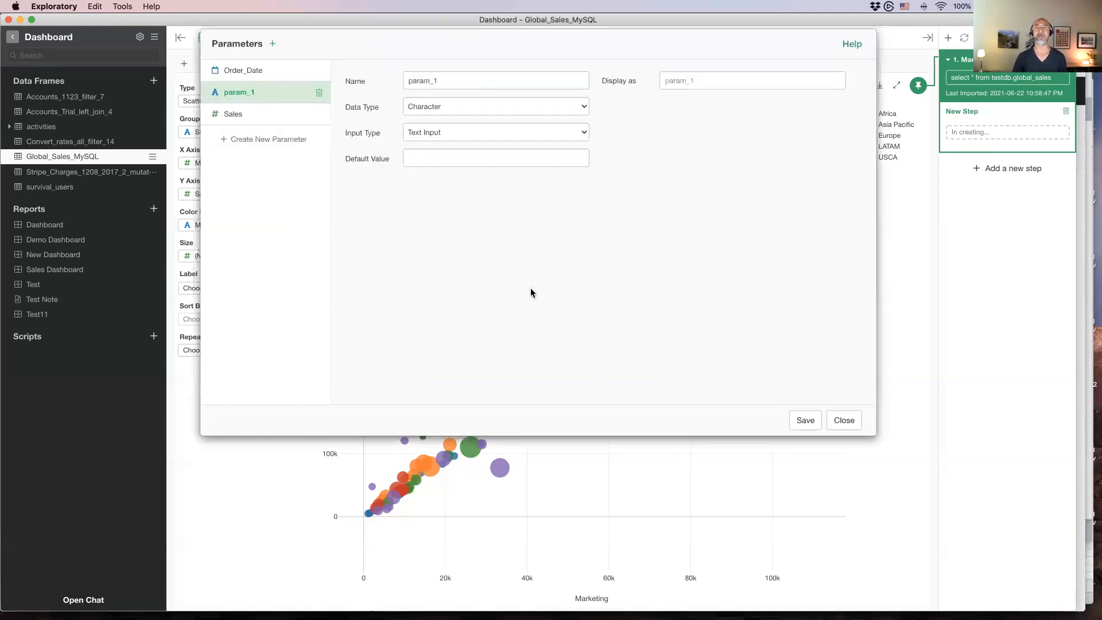
left_click_drag(384, 50, 386, 86)
double_click(460, 118)
type("Market")
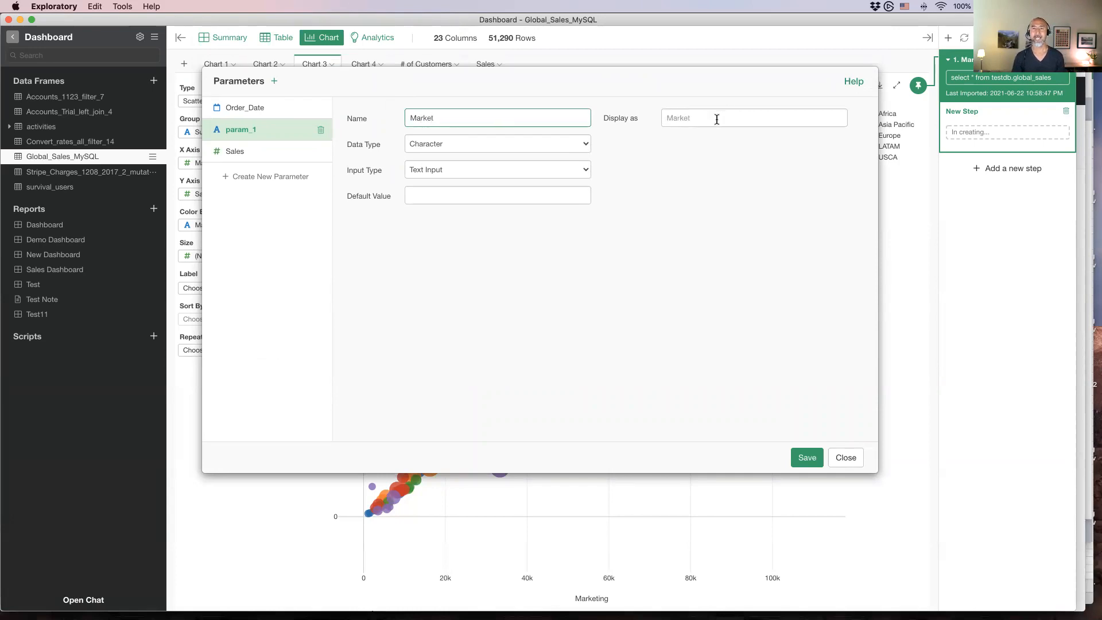
left_click(510, 171)
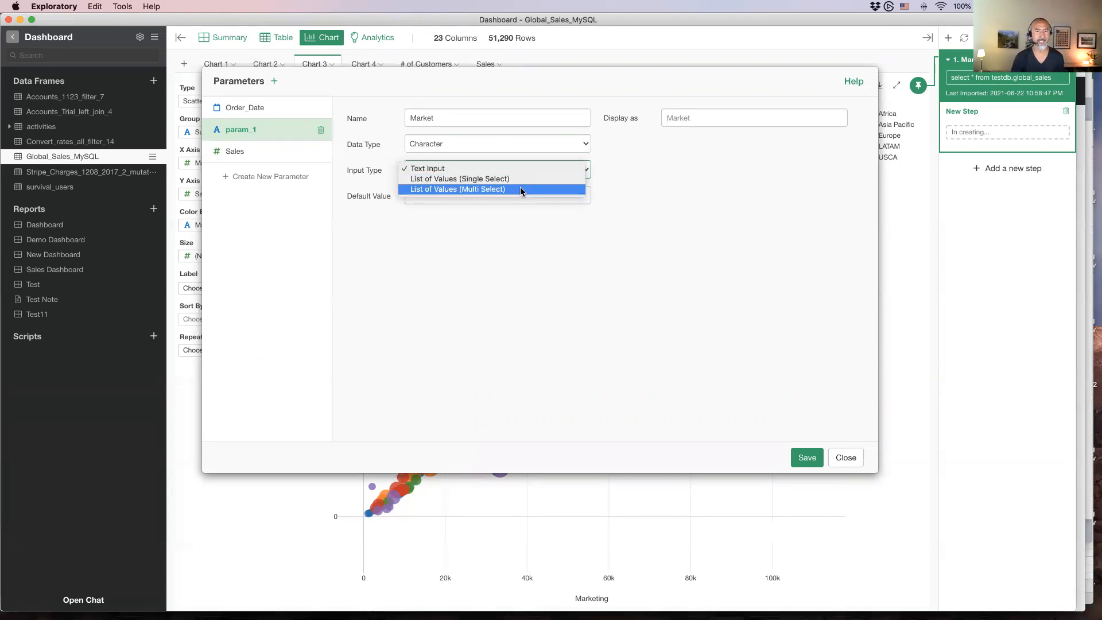
left_click(520, 188)
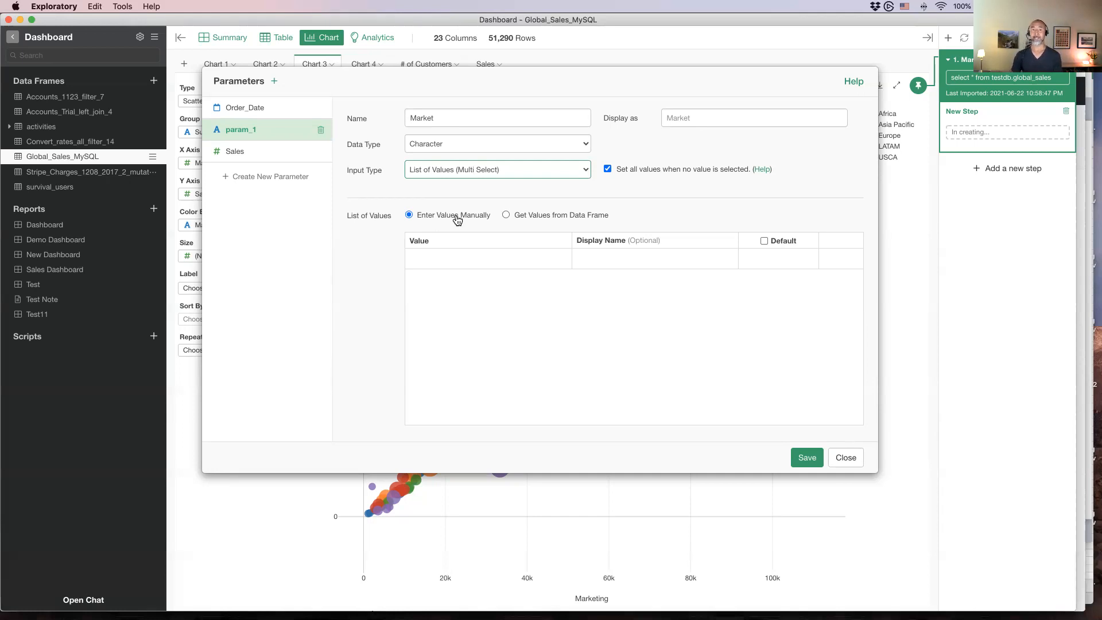
- Fill the Market parameter's values from the Market column of Global_Sales_MySQL at step 1. MariaDB (MySQL) Data, and save the parameter
left_click(538, 221)
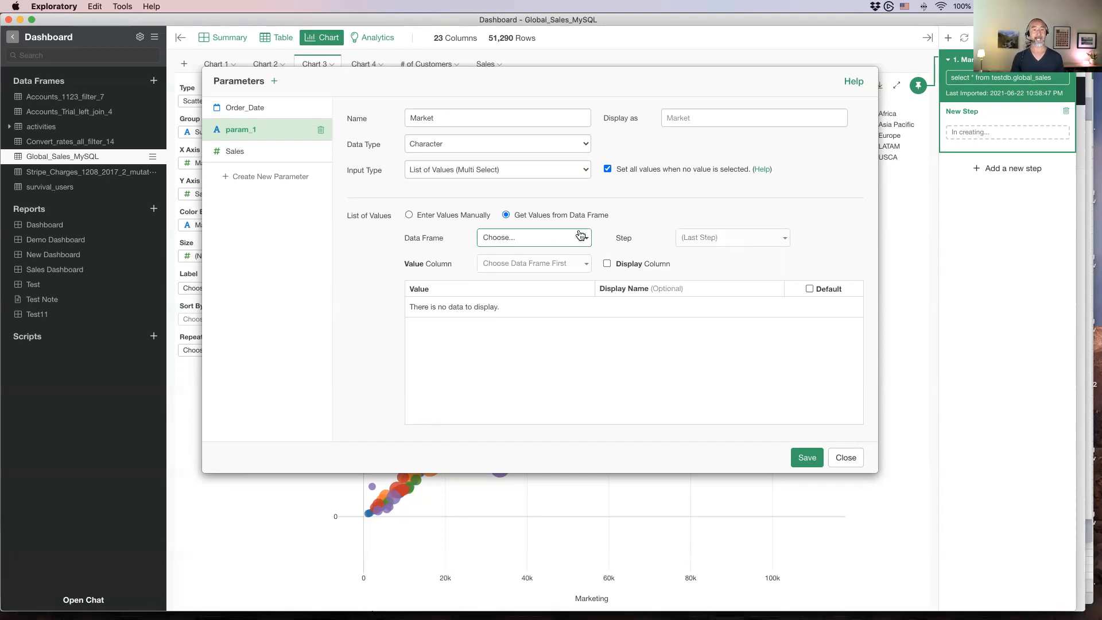
left_click(545, 239)
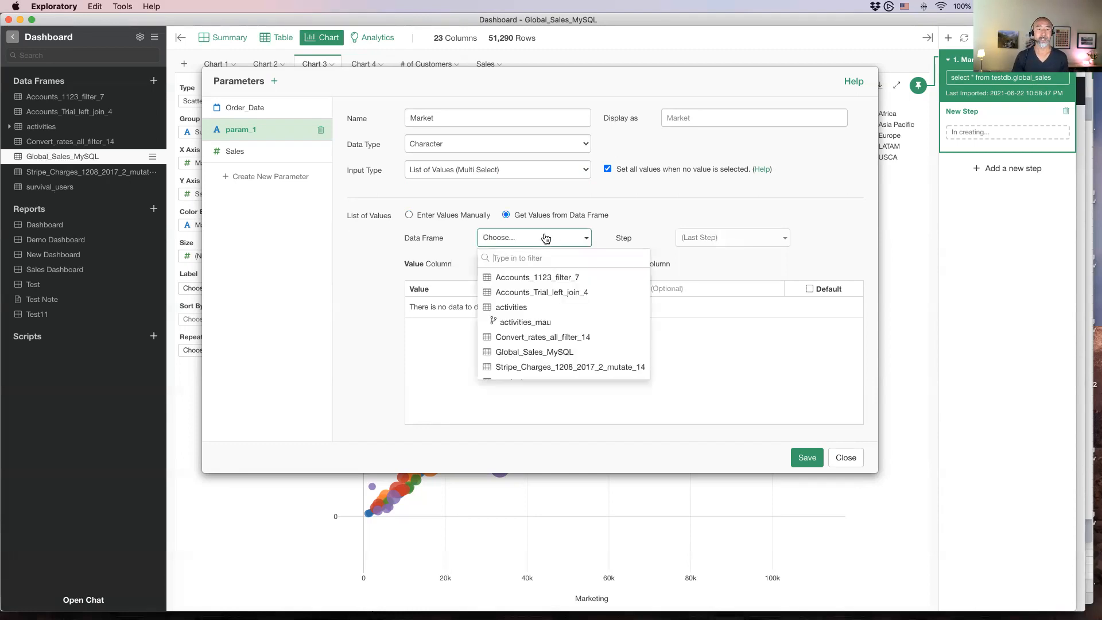
left_click(551, 352)
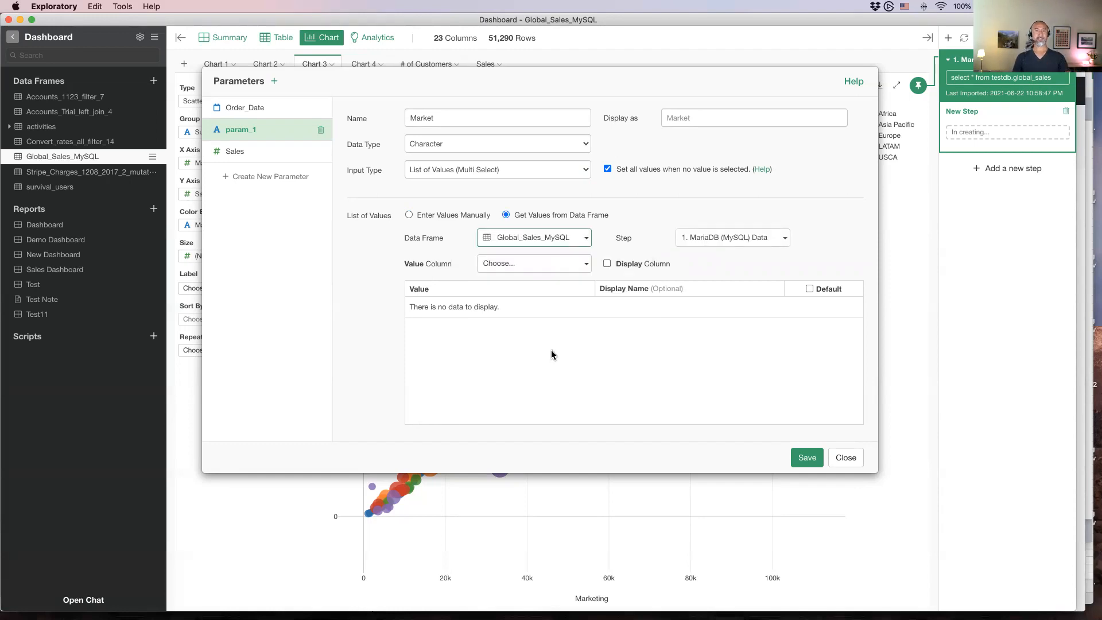
left_click(721, 237)
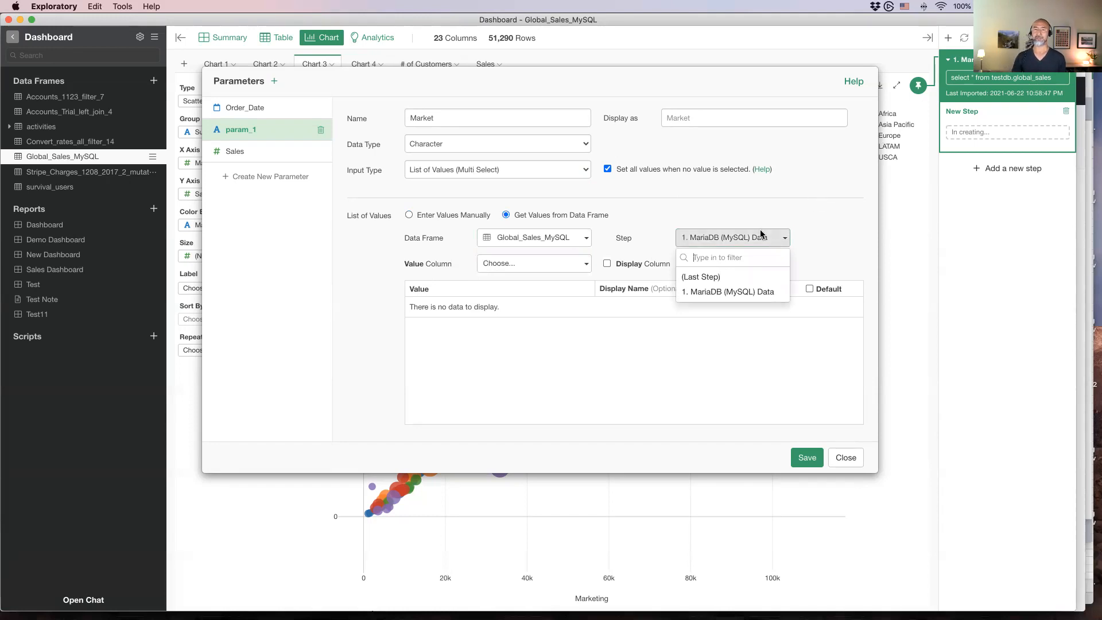
left_click(717, 293)
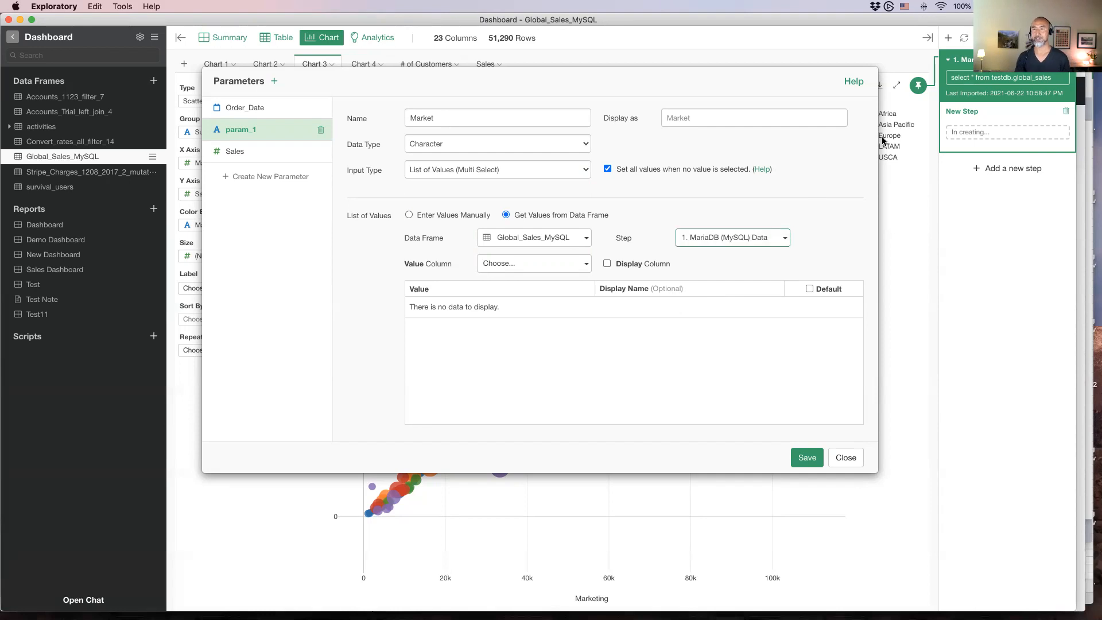
left_click(539, 263)
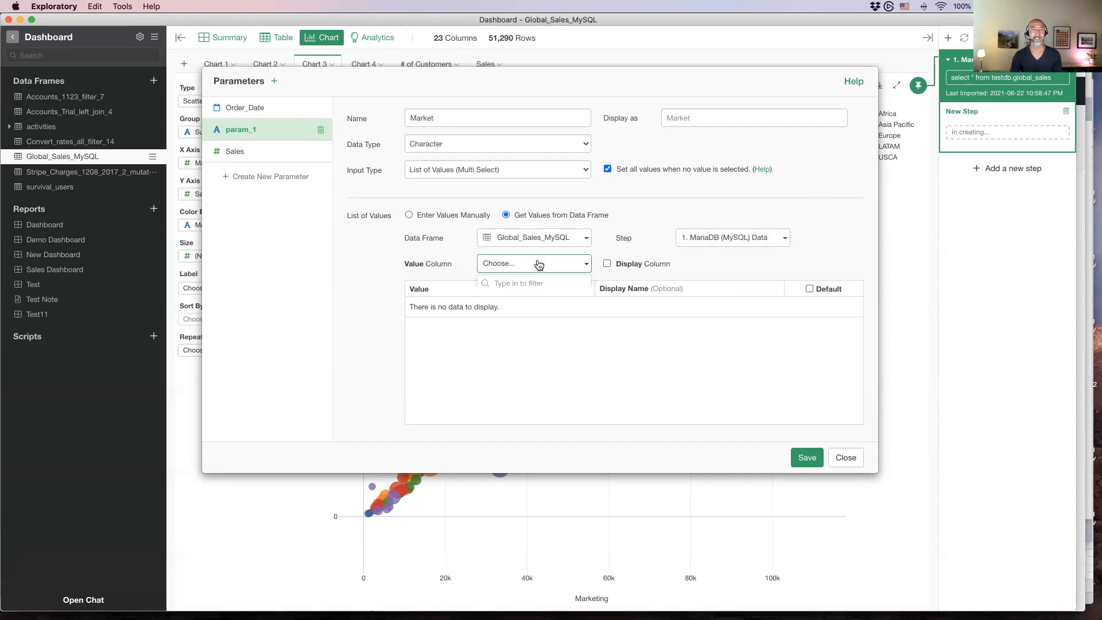
scroll(544, 365, "down", 4)
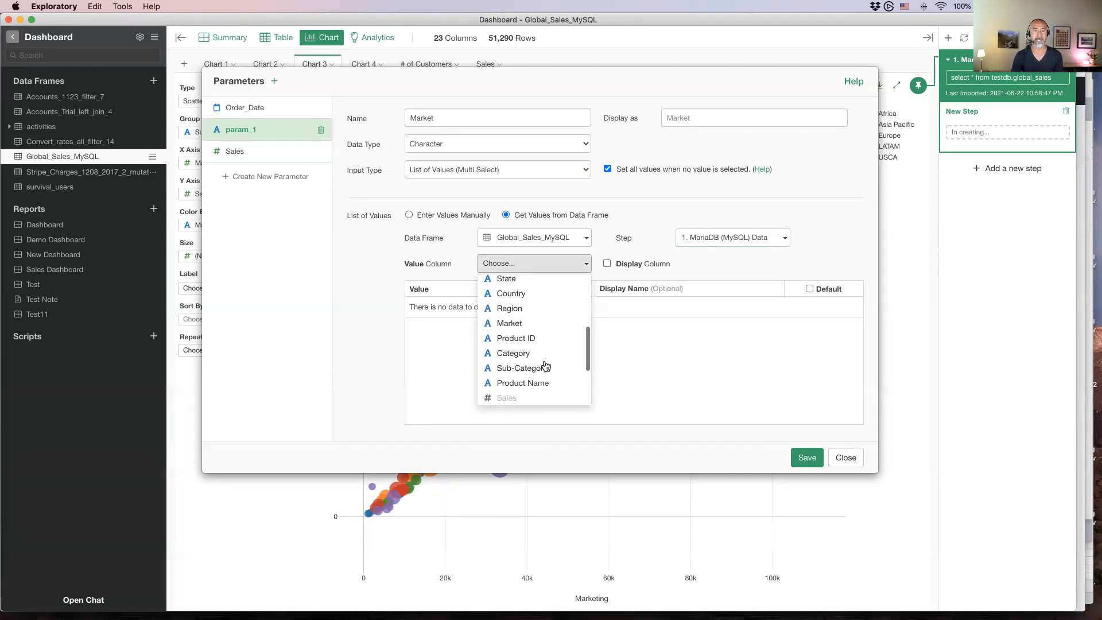
left_click(538, 317)
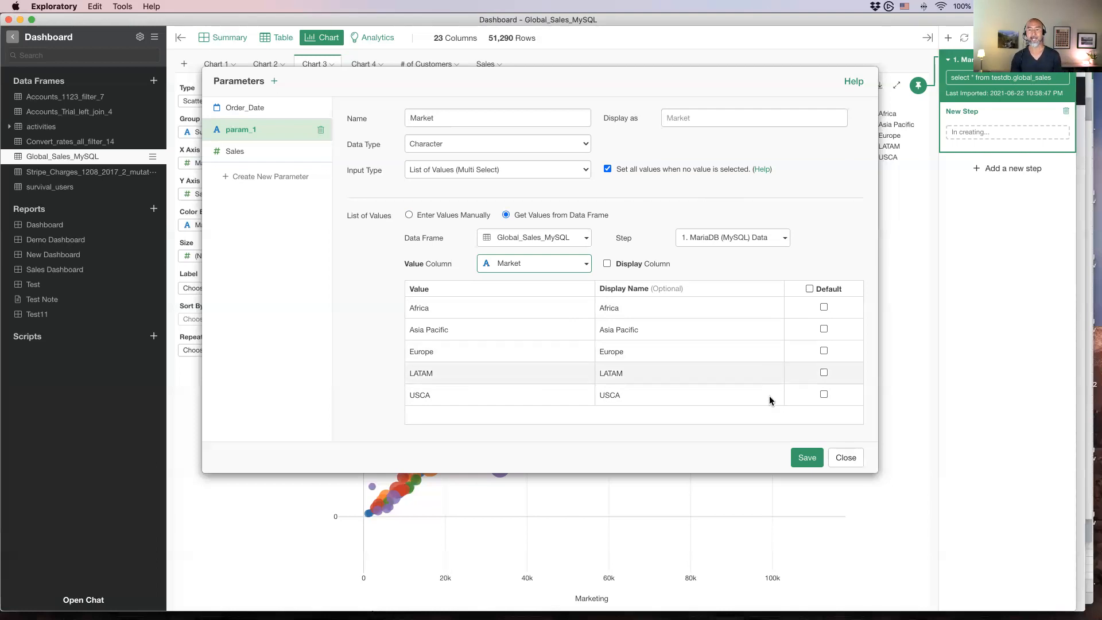
left_click(813, 460)
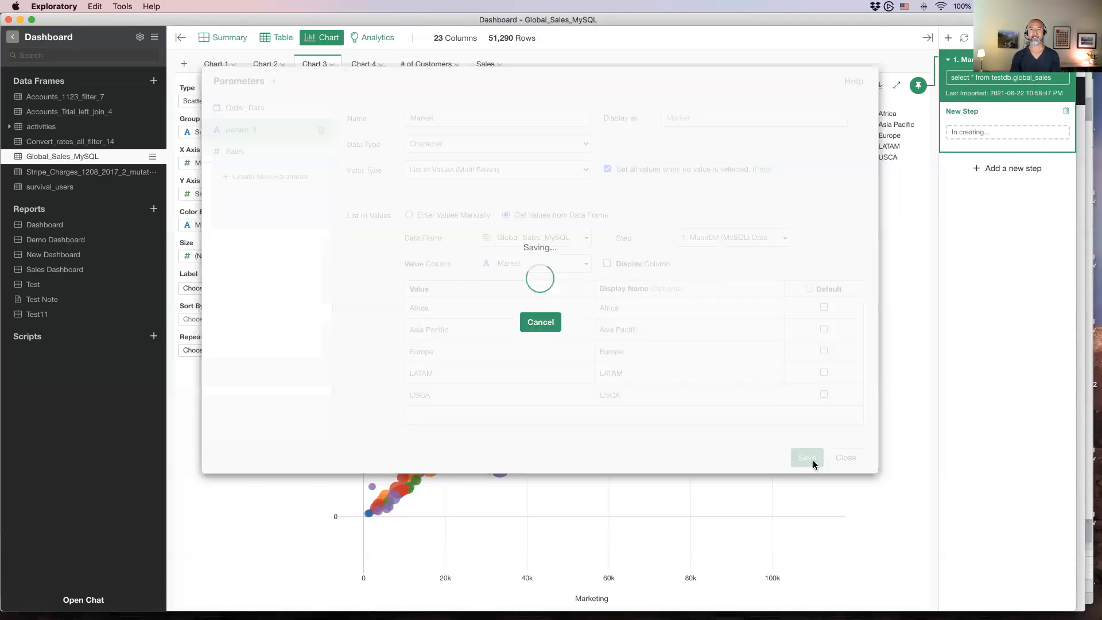
left_click(845, 462)
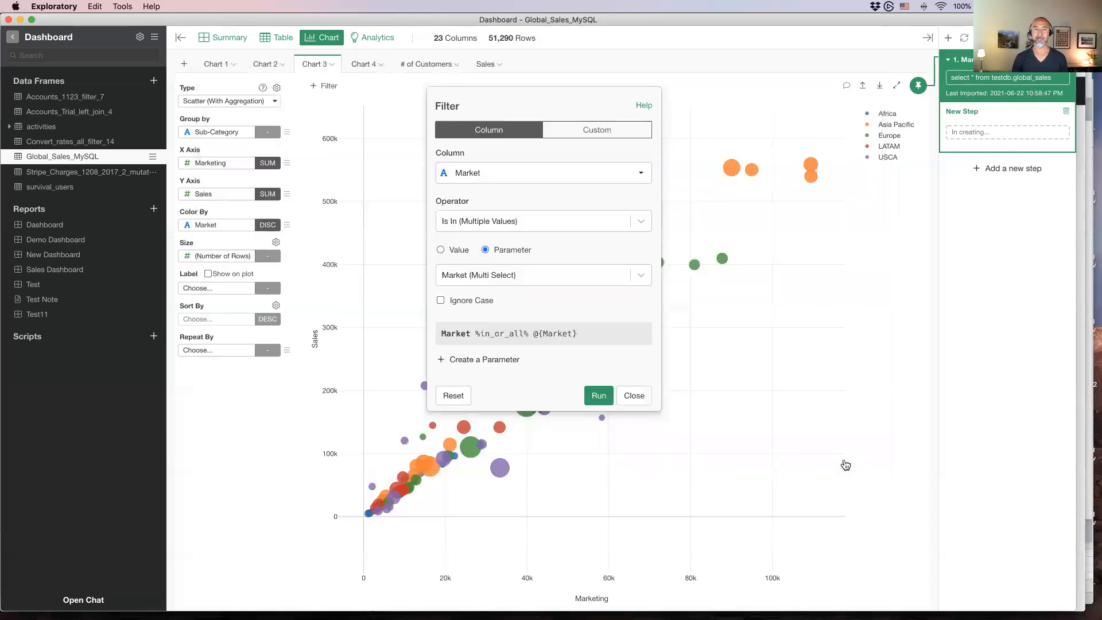
- Run the Market filter with the Market (Multi Select) parameter and pin Chart 3 to the Filter step
left_click(550, 280)
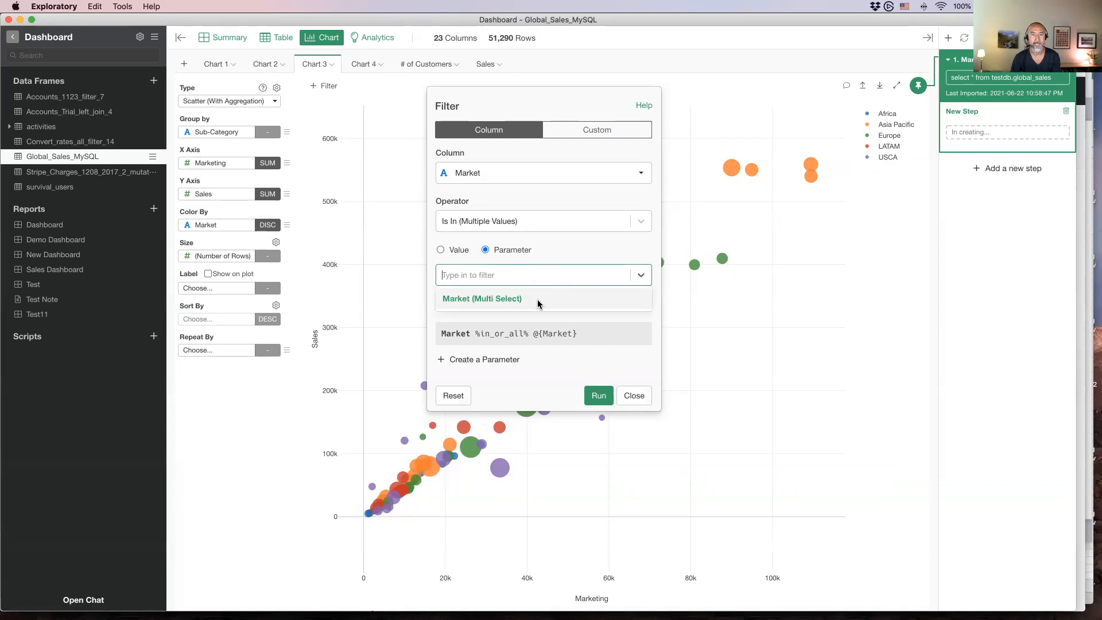
left_click(539, 300)
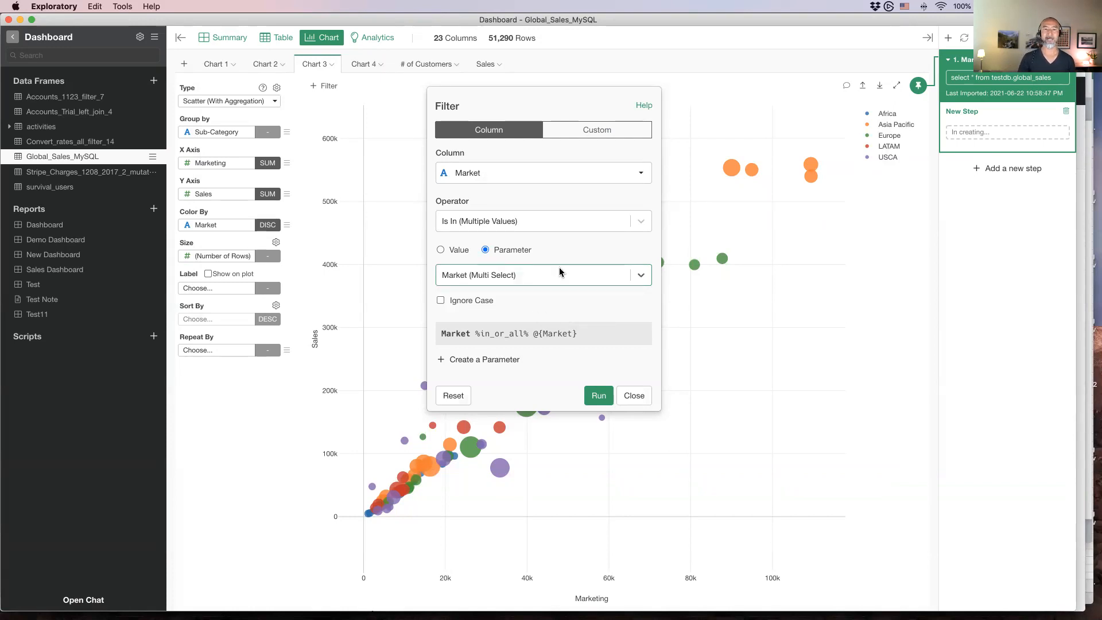
left_click(597, 396)
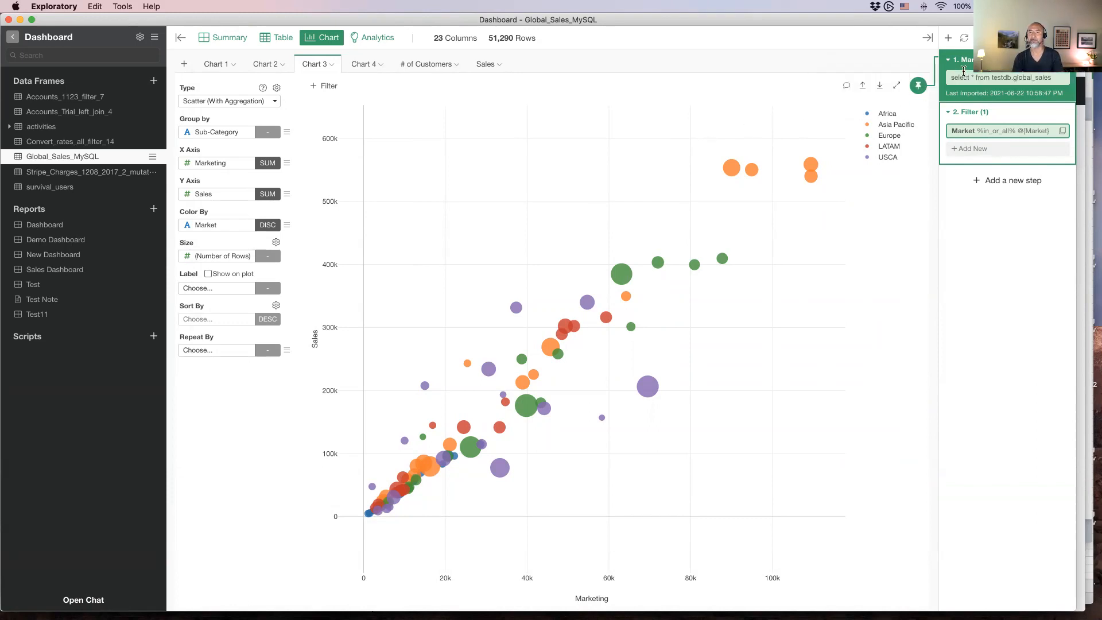
mouse_move(629, 346)
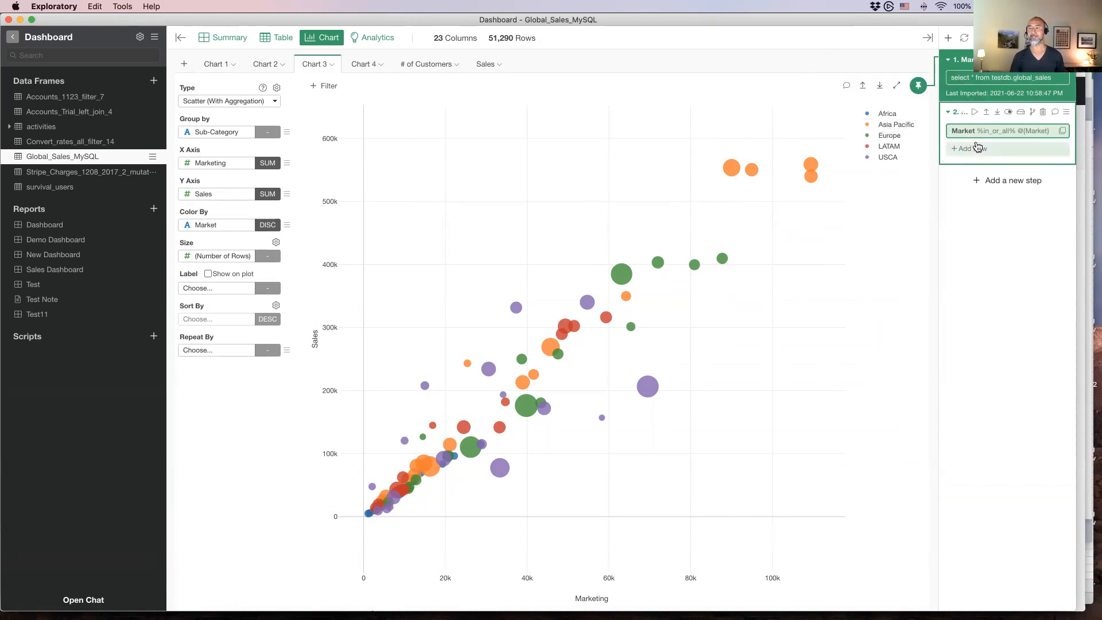
left_click_drag(919, 91, 973, 131)
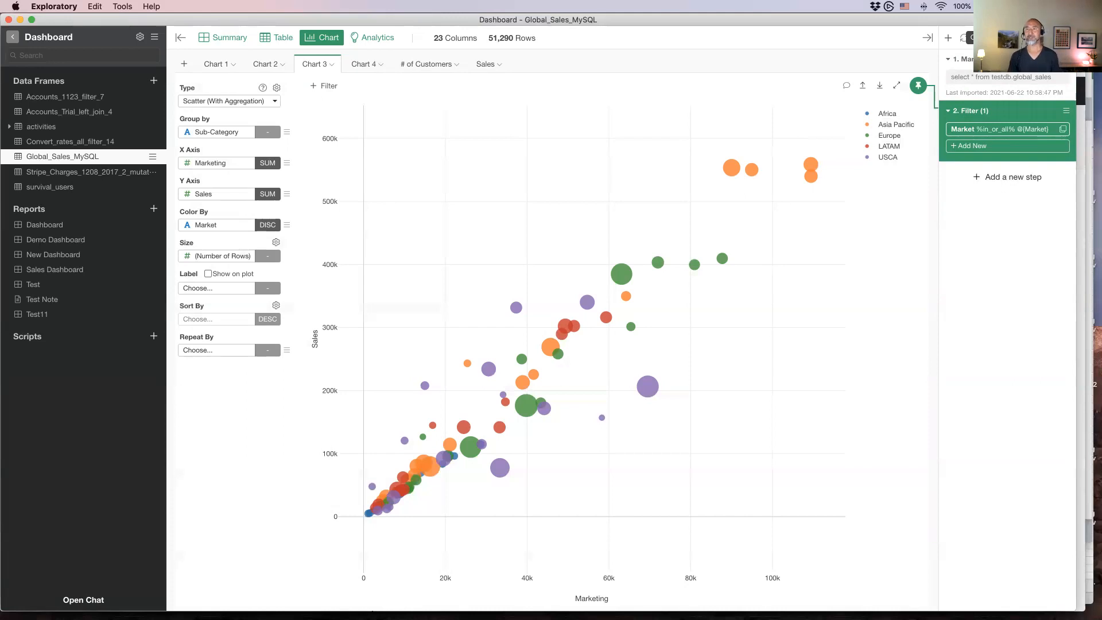
- Run Chart 3 with the Market parameter set to Asia Pacific, and again with Europe added
left_click(963, 38)
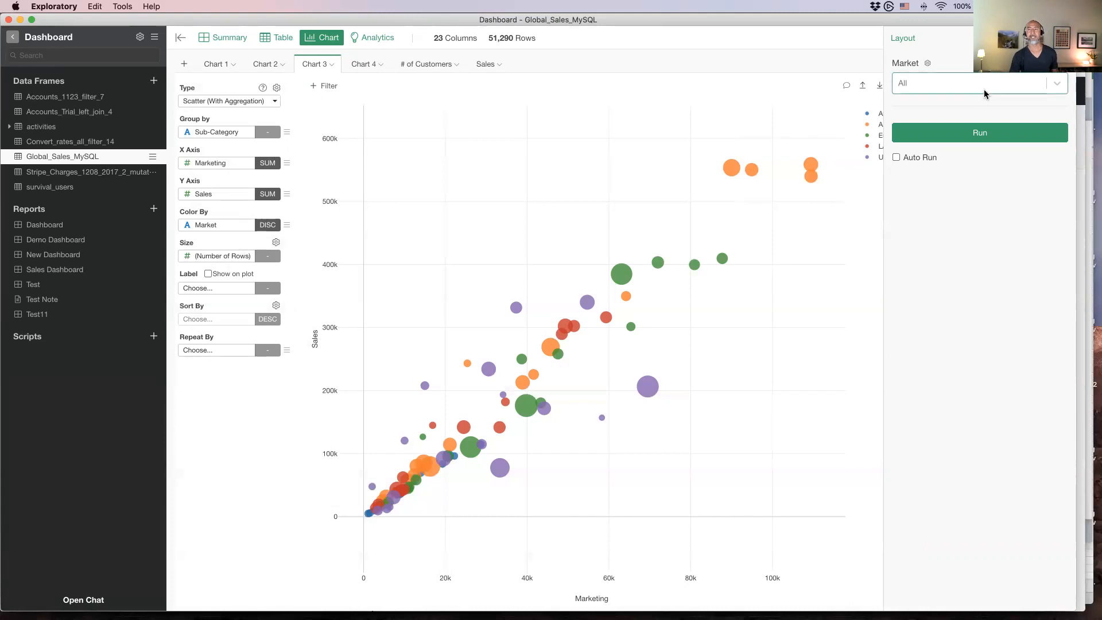
left_click(966, 88)
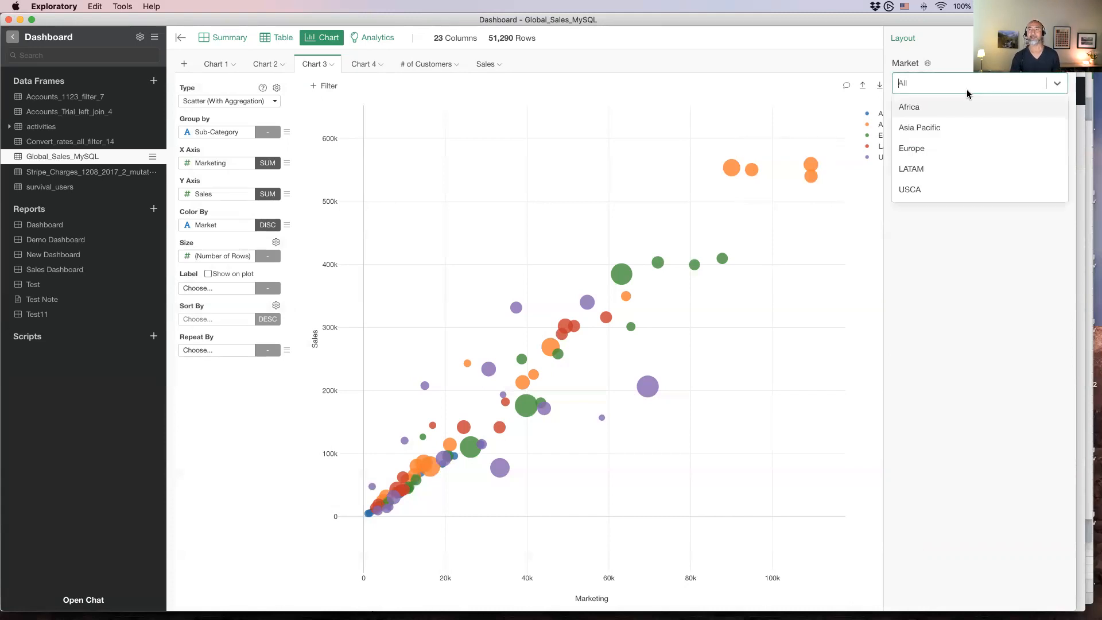
left_click(967, 131)
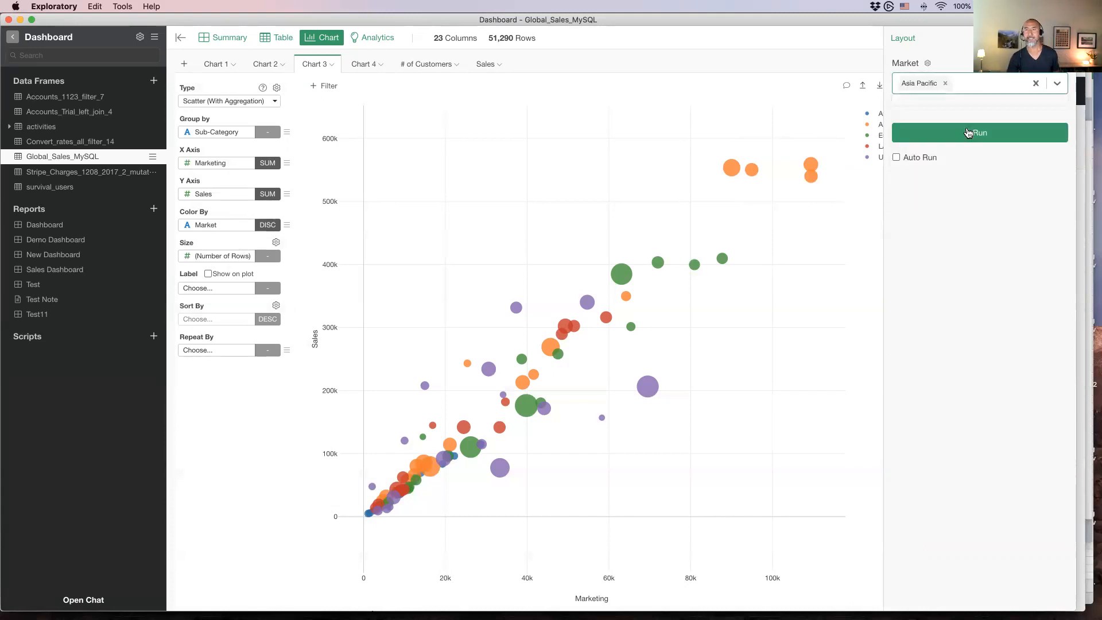
left_click(969, 139)
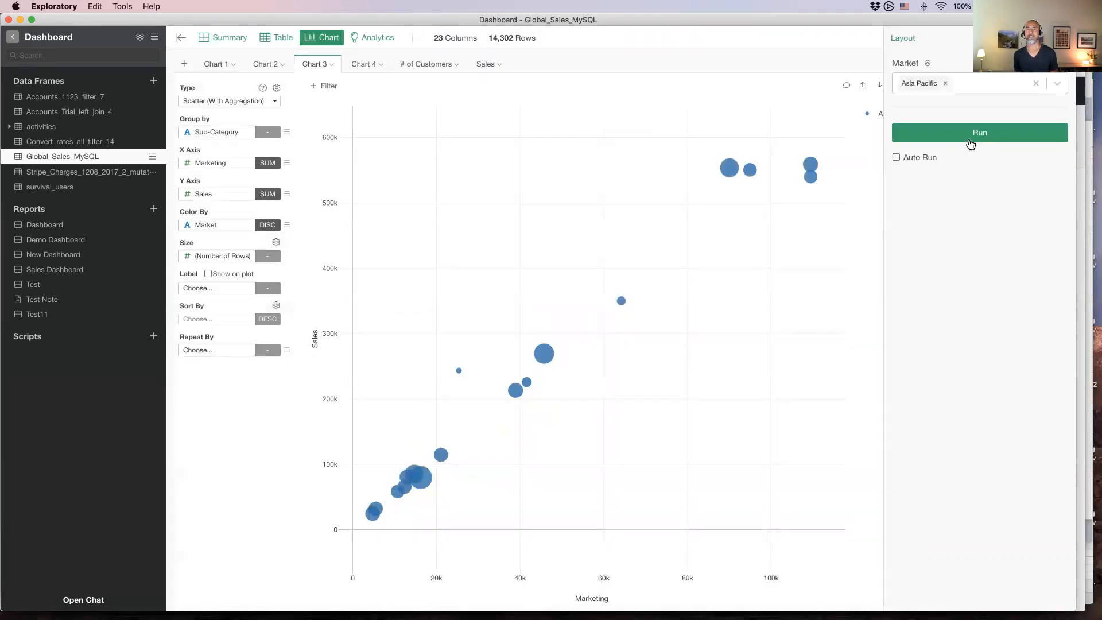
left_click(997, 84)
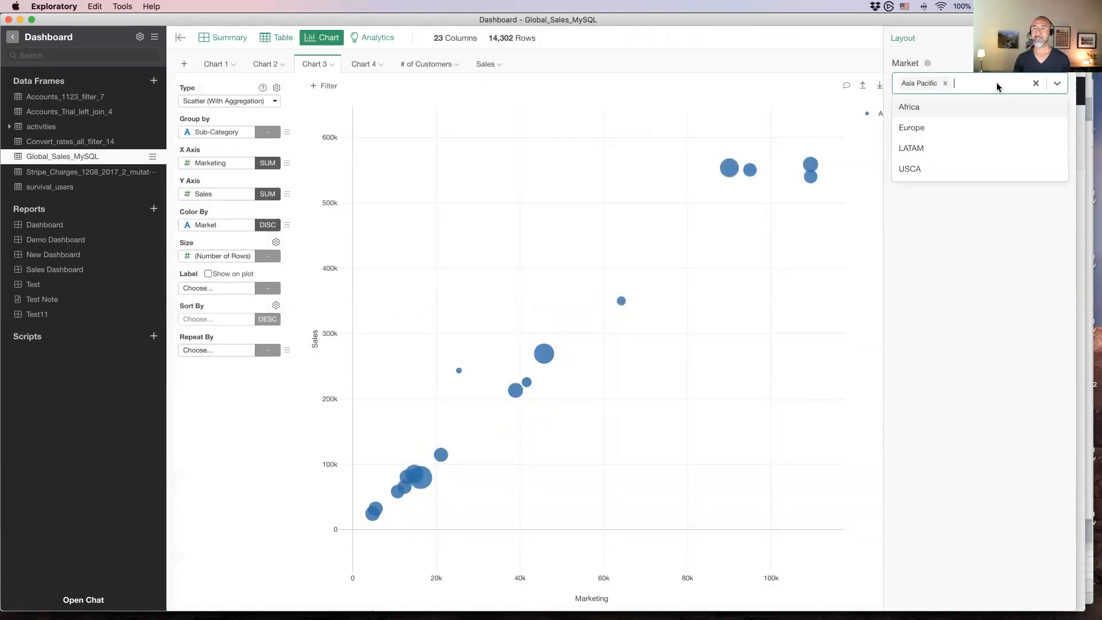
left_click(962, 127)
left_click(970, 138)
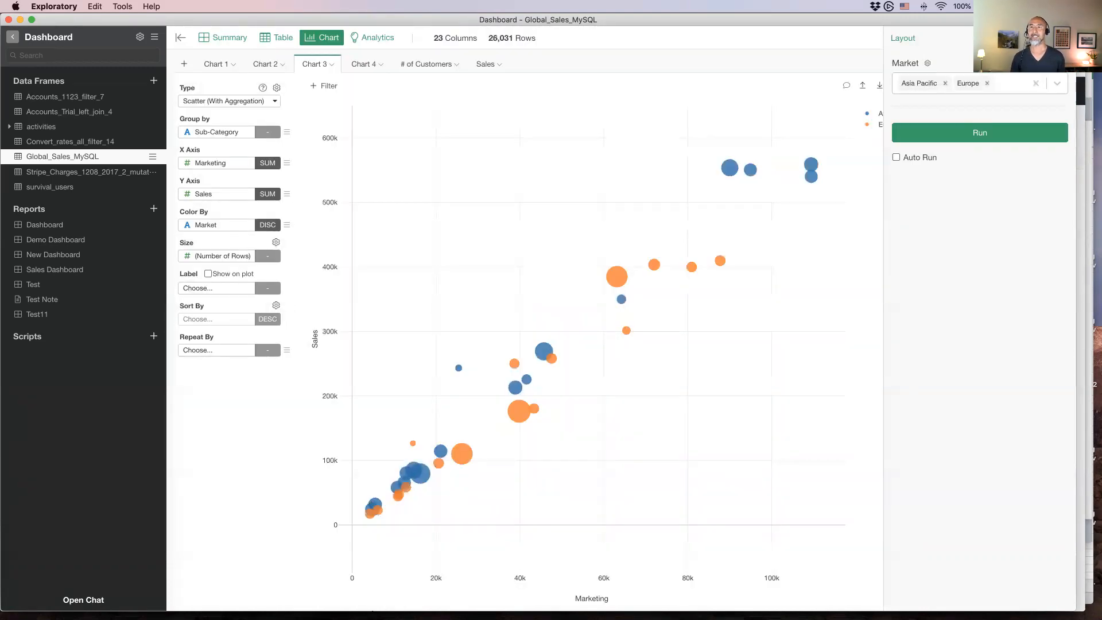
left_click(1062, 38)
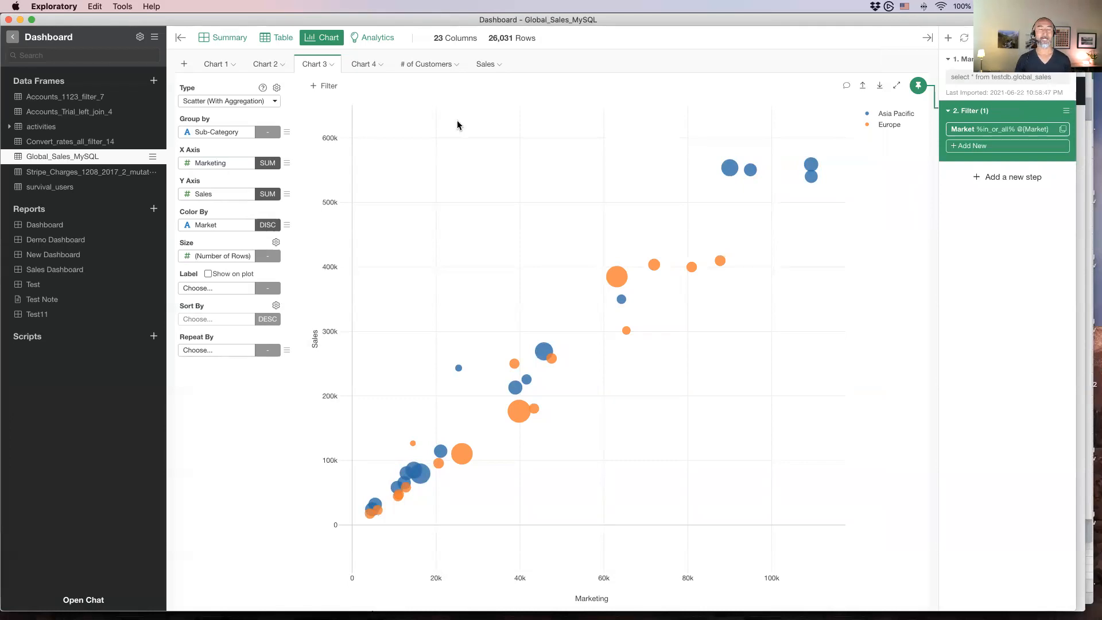
- View Chart 2, switch to the Sales Dashboard window and run it with the Market parameter set to Africa and USCA
mouse_move(262, 68)
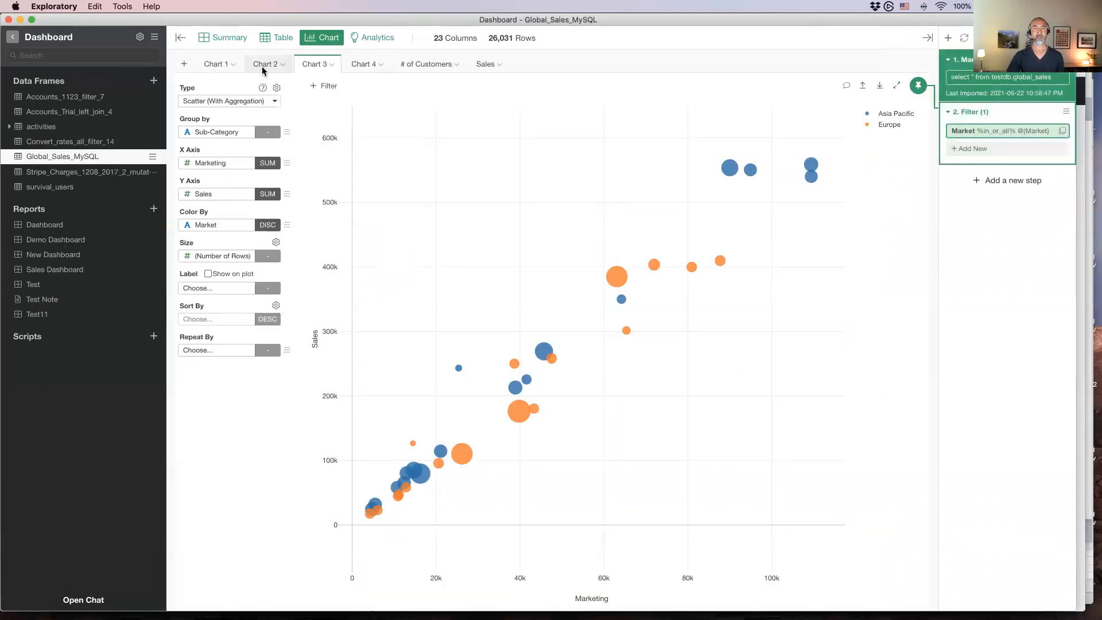
left_click(263, 68)
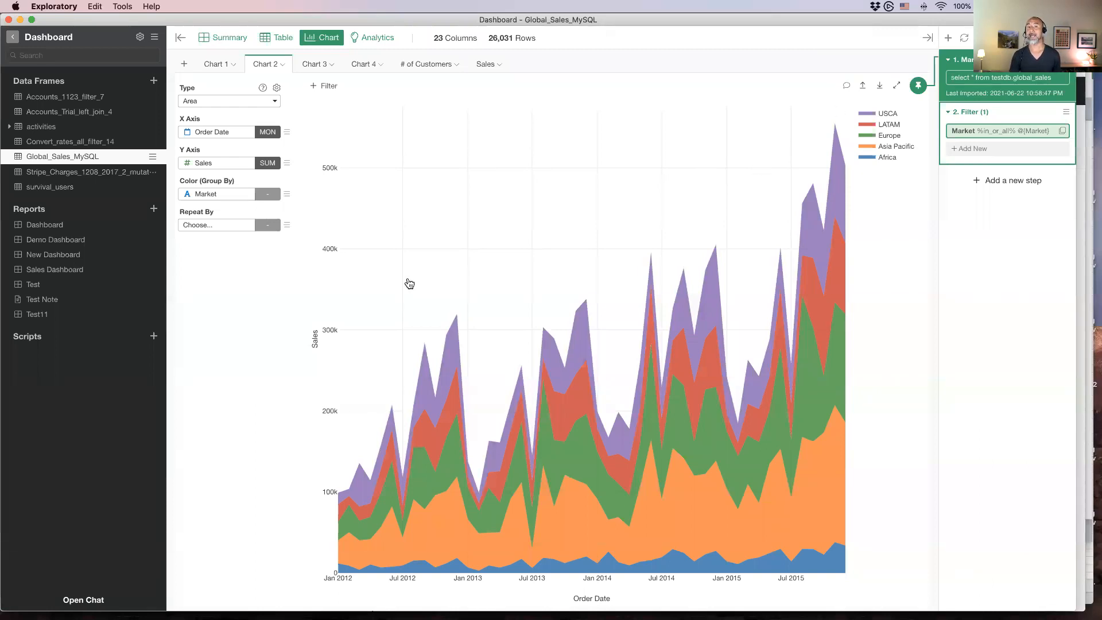
key("super+grave")
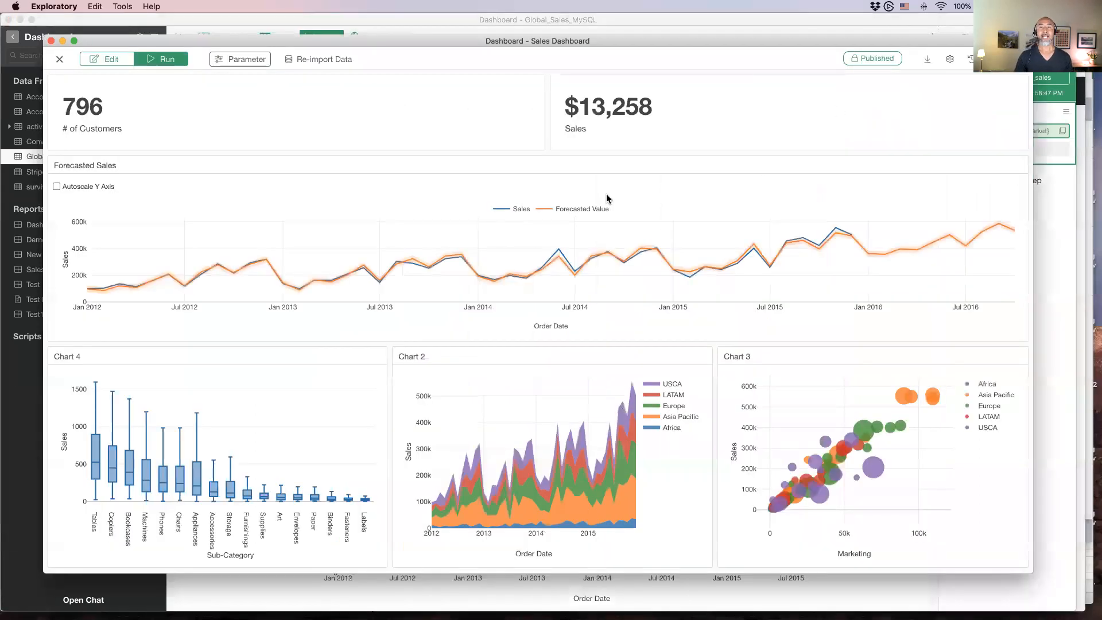
left_click(253, 62)
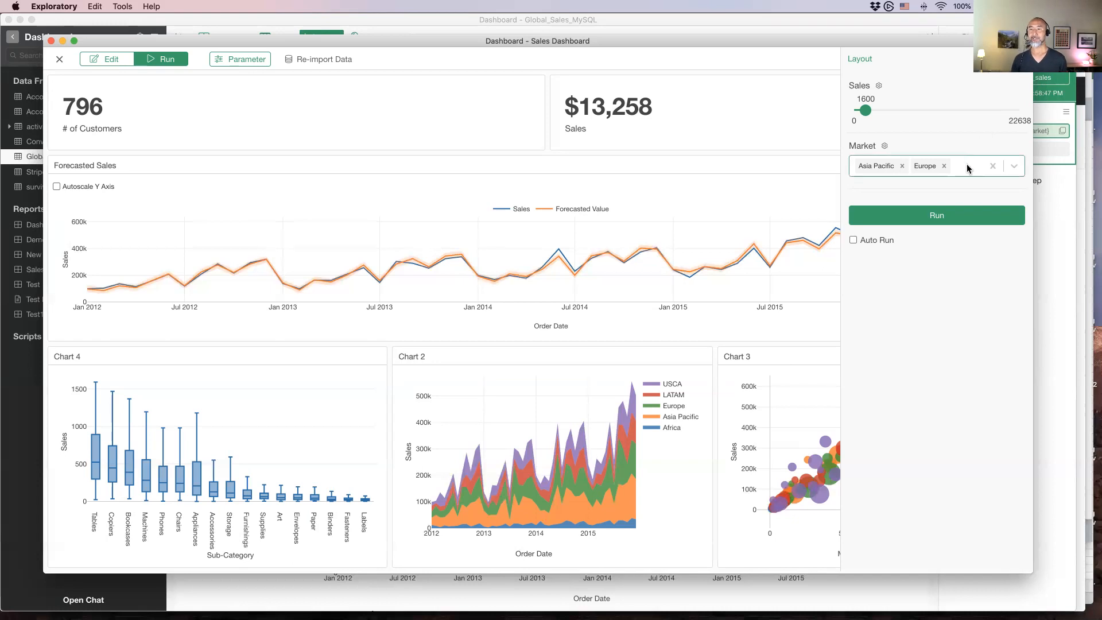
left_click(943, 166)
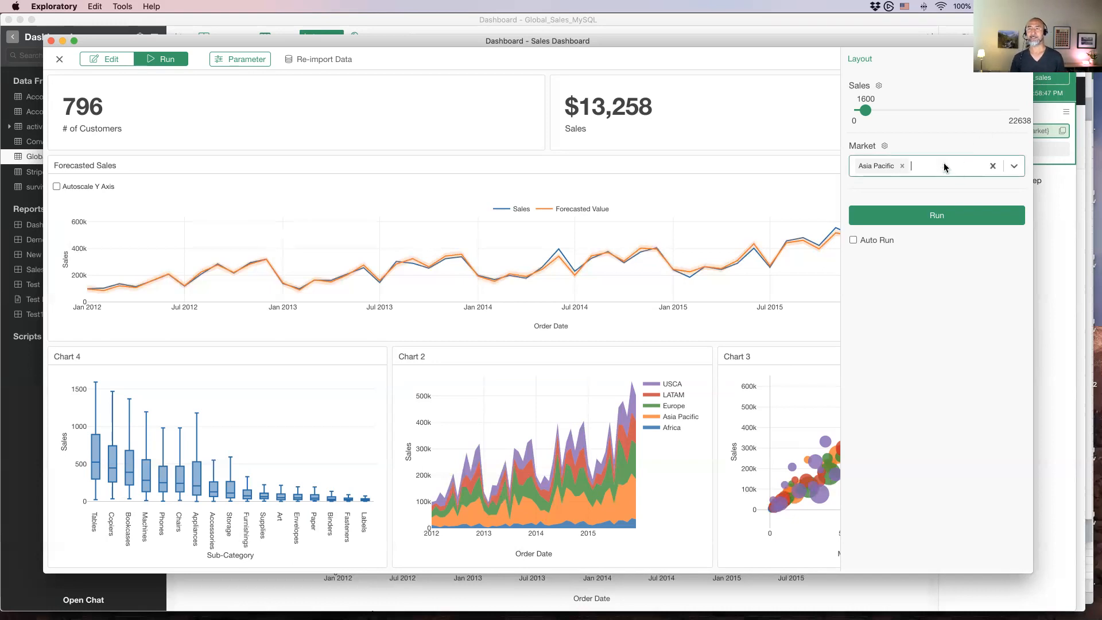
left_click(902, 166)
left_click(904, 169)
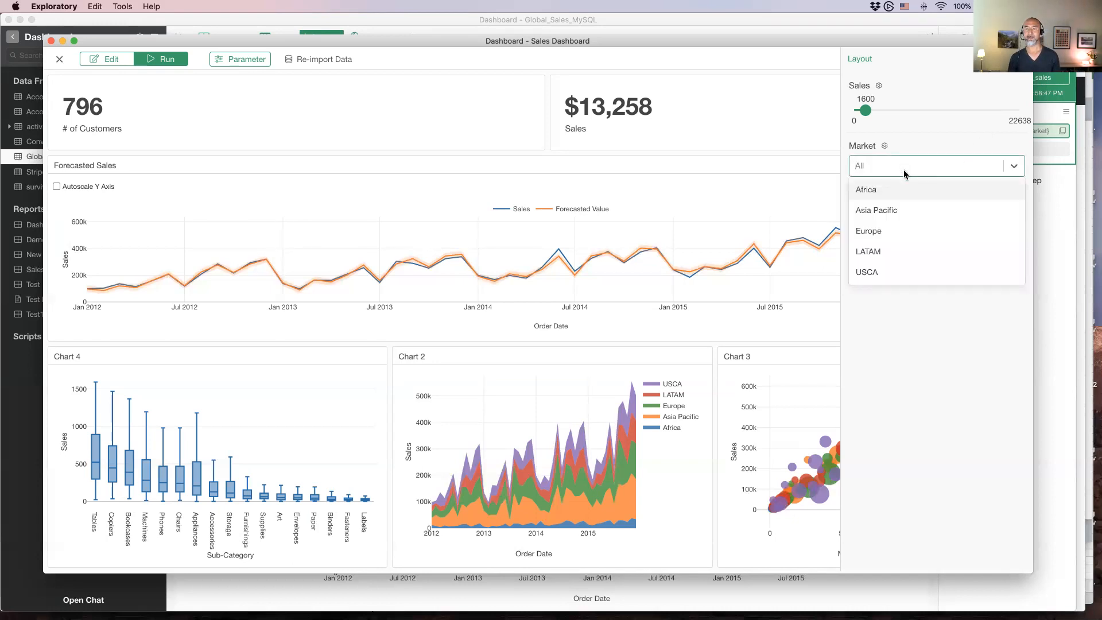
left_click(903, 191)
left_click(914, 173)
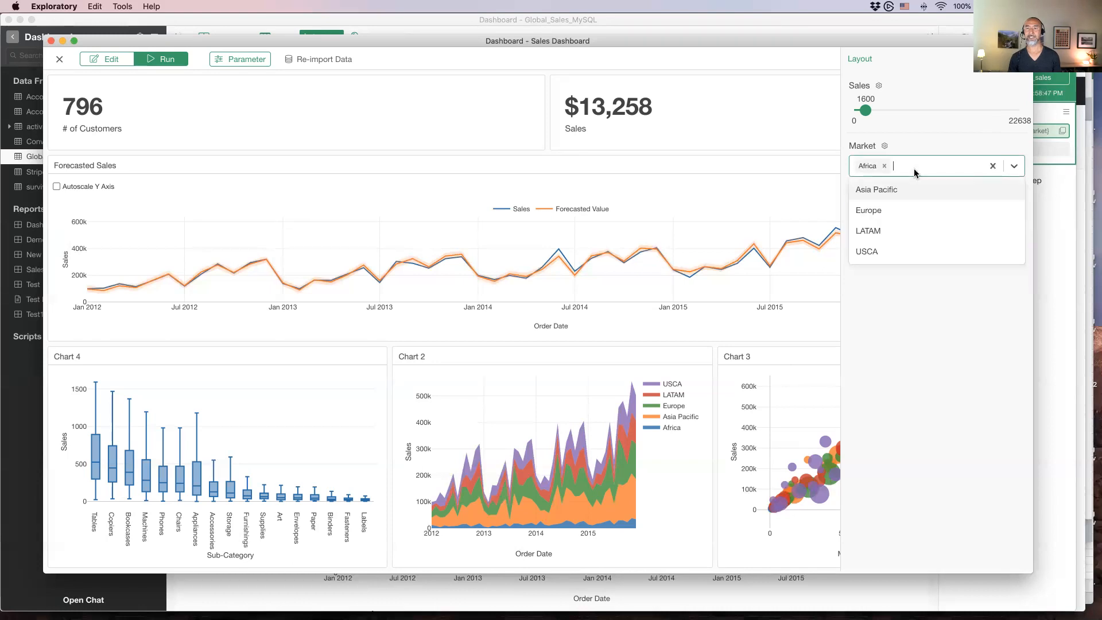
left_click(907, 247)
left_click(934, 222)
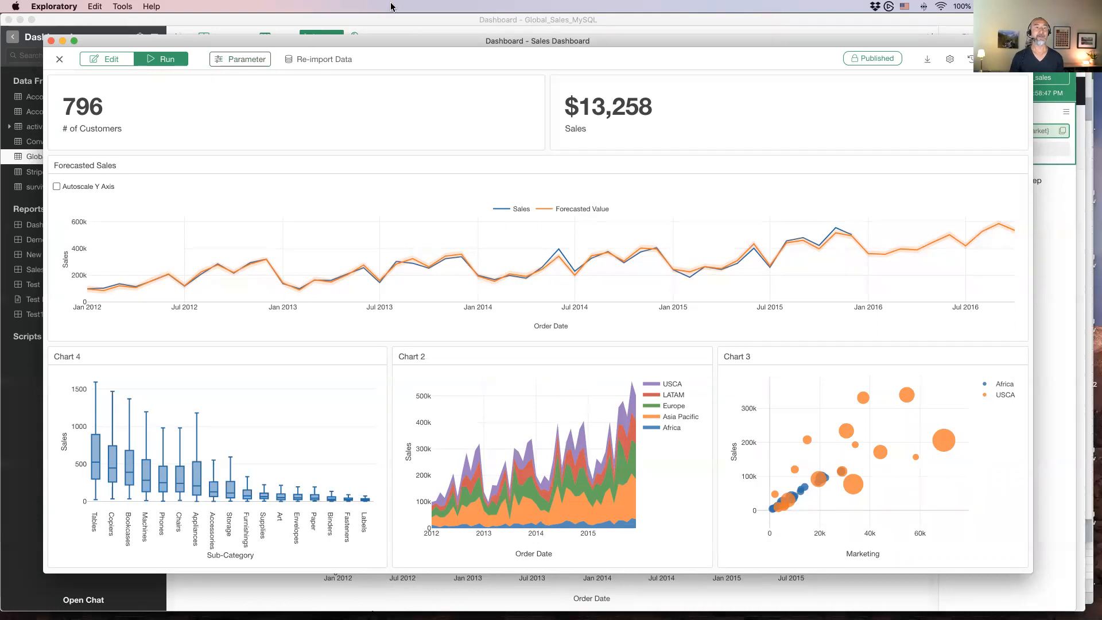
- Return to Chart 2 of Global_Sales_MySQL and pin it to the Filter step on Market
left_click(403, 23)
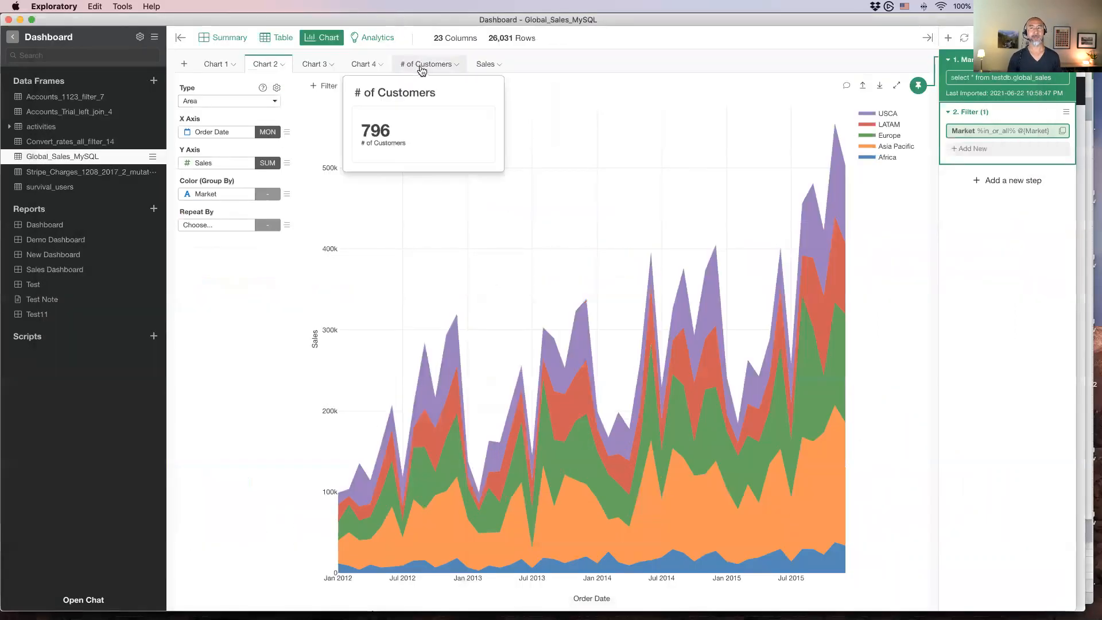
mouse_move(915, 92)
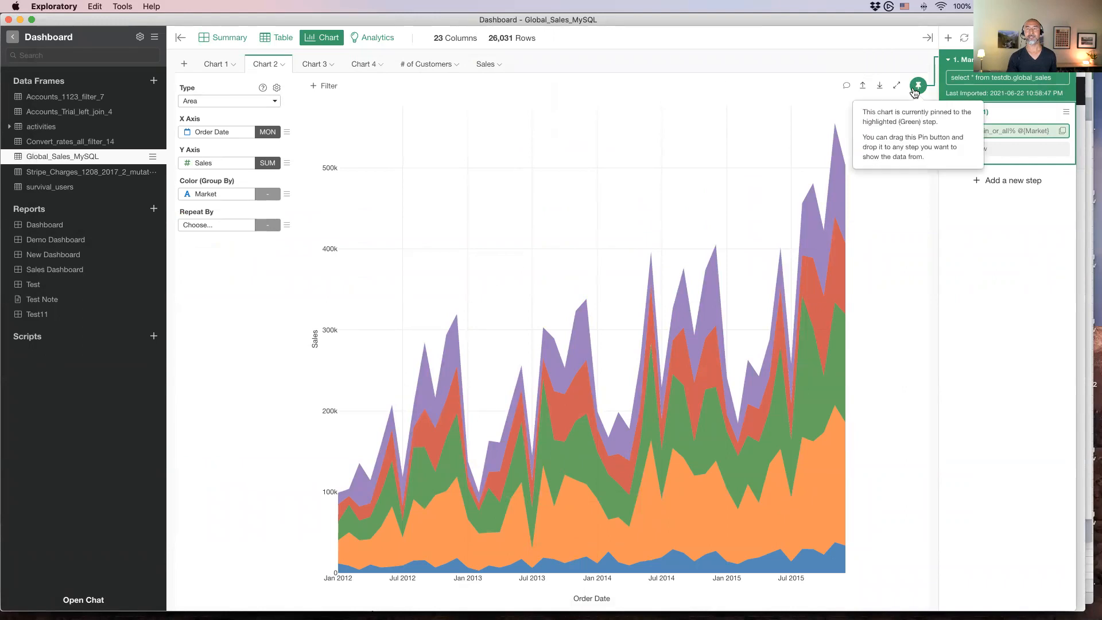
left_click_drag(919, 86, 995, 129)
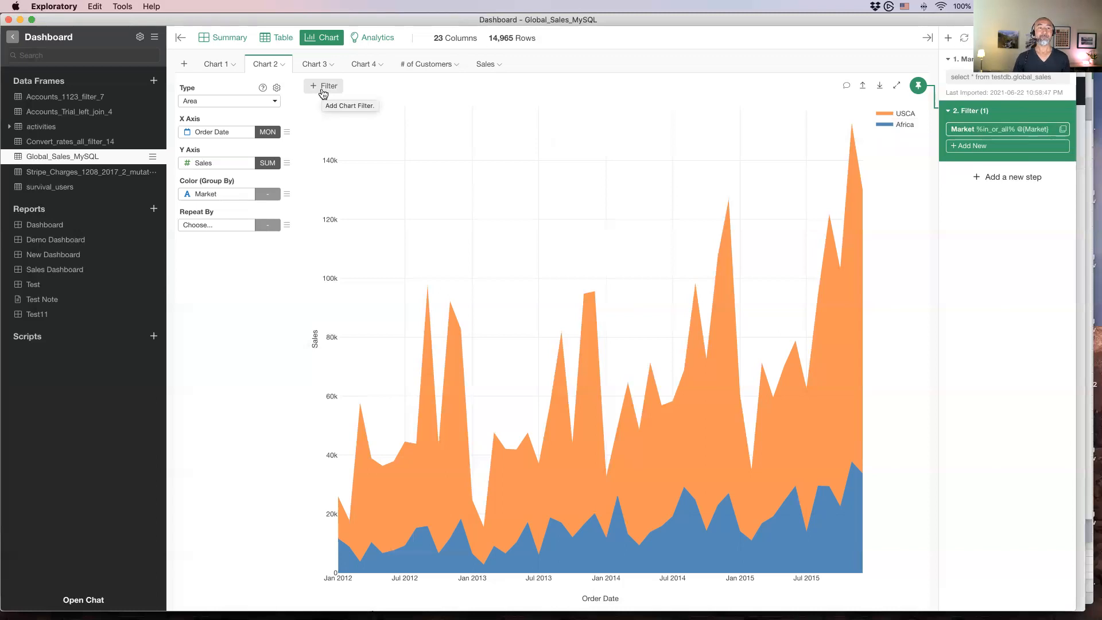
- Add a chart filter to Chart 2 keeping Order Date Later Than or Equal To the Order_Date parameter
left_click(323, 87)
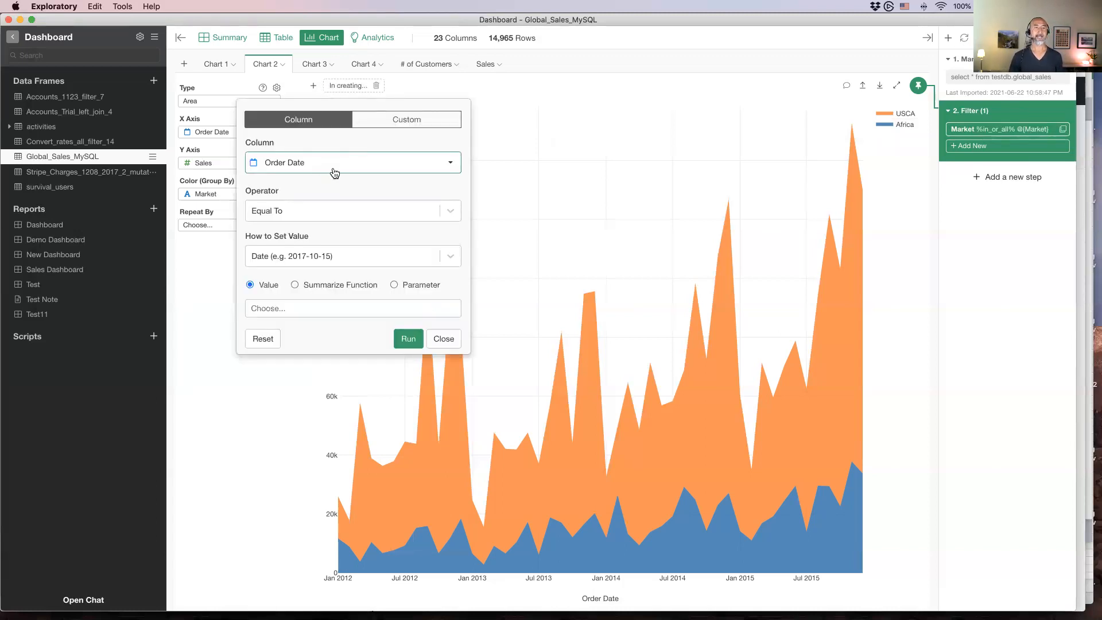
left_click(334, 216)
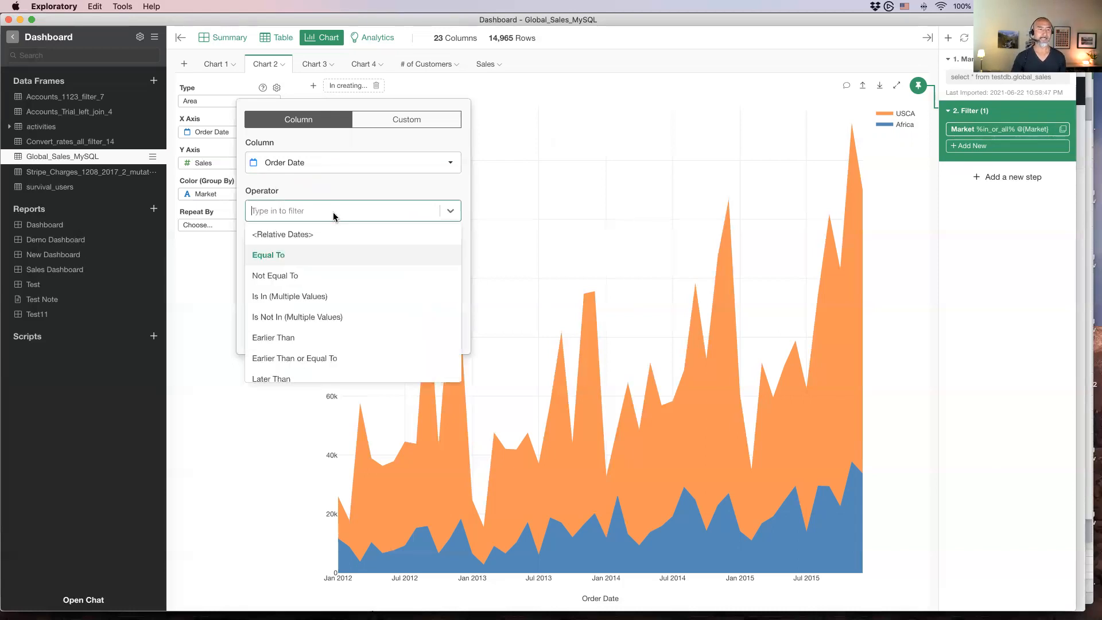
scroll(354, 343, "down", 3)
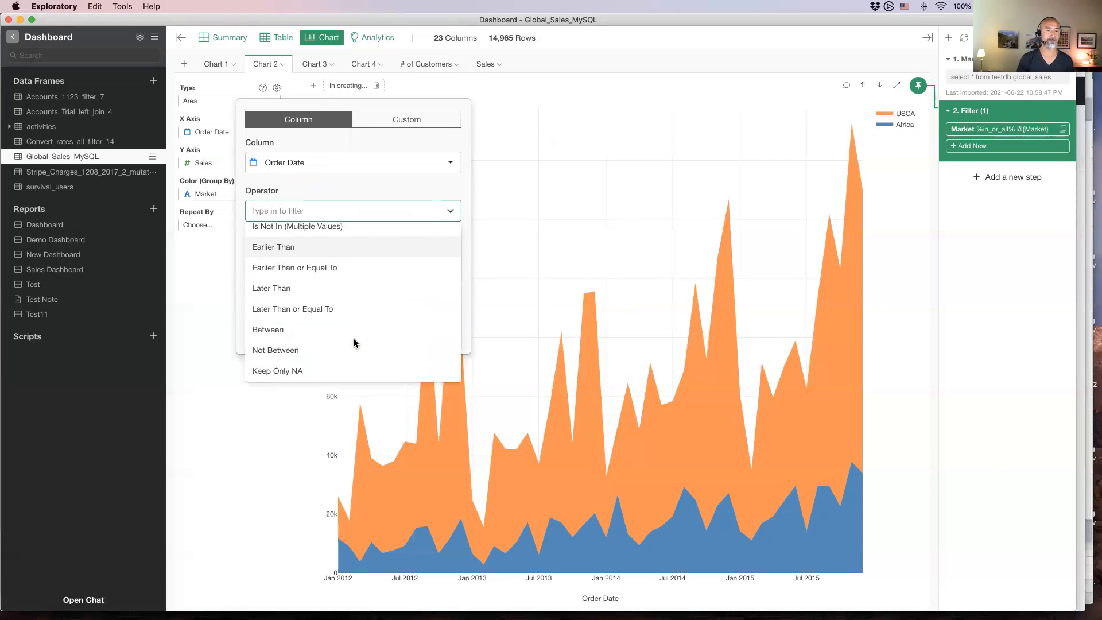
left_click(347, 301)
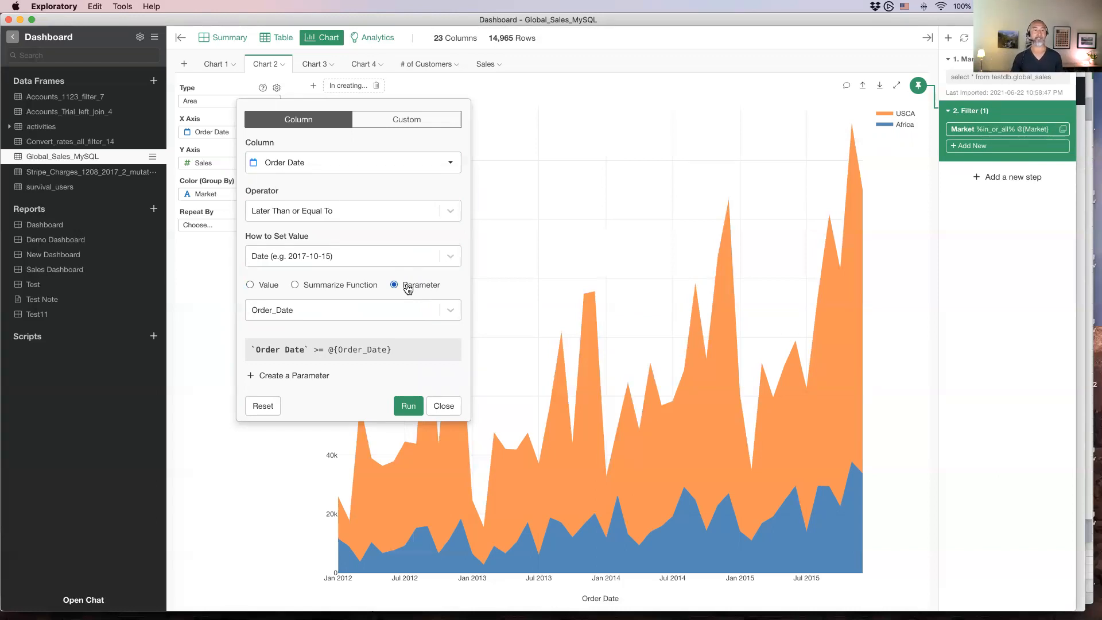
left_click(408, 406)
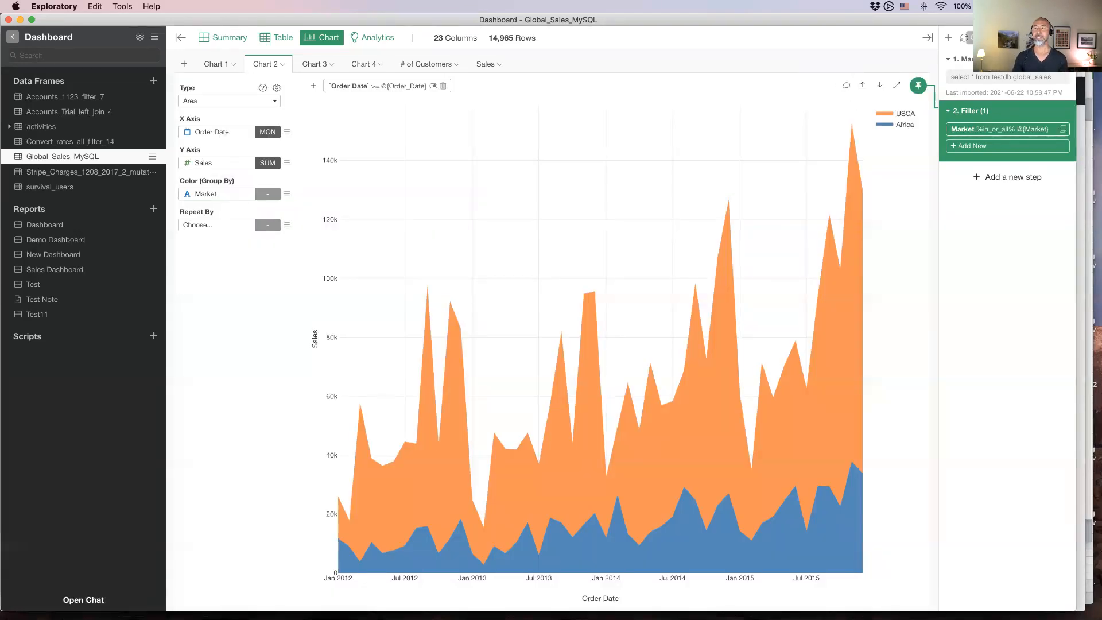
- Set the Order Date parameter to 2014-01-01 and run Chart 2 with it
left_click(1047, 38)
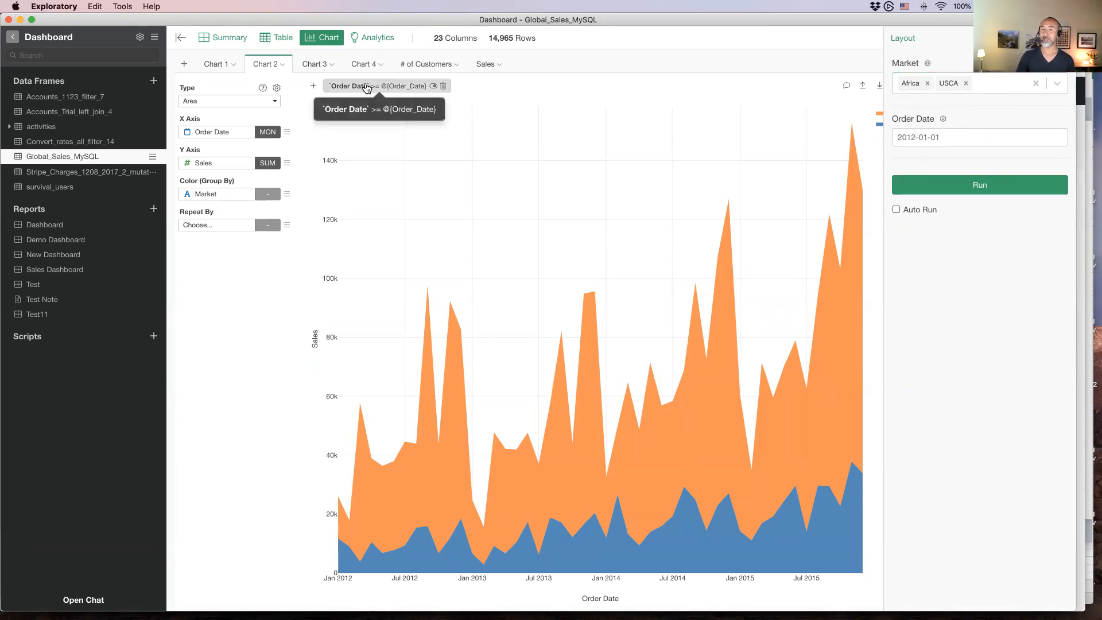
left_click(950, 136)
left_click(1025, 163)
left_click(1025, 163)
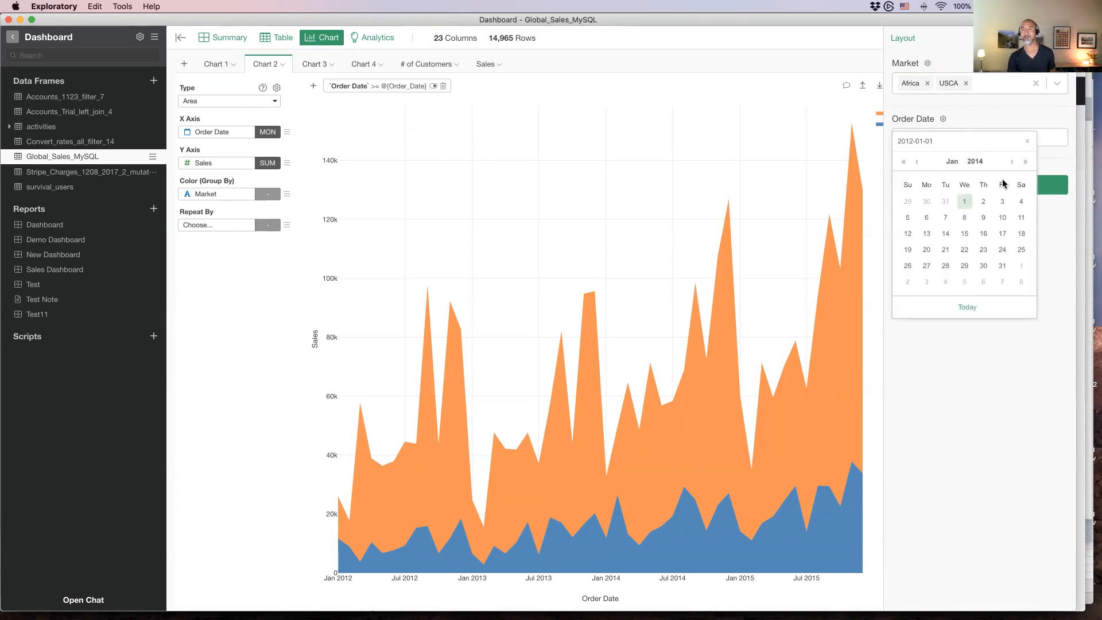
left_click(965, 202)
left_click(965, 190)
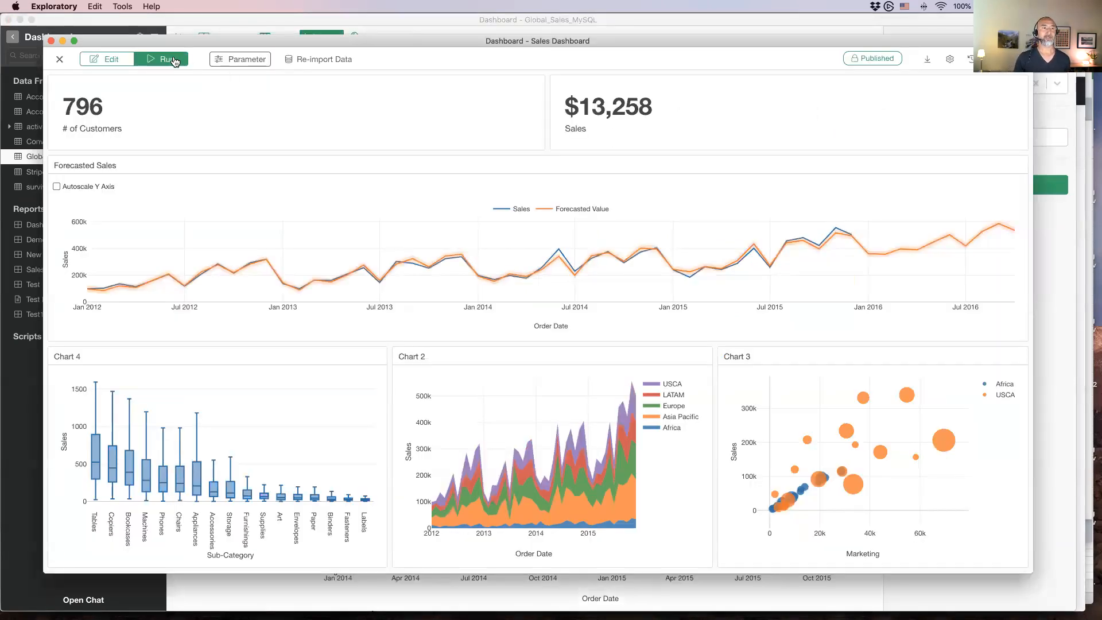
- Rerun the Sales Dashboard, check its Sales, Market and Order Date parameters, and inspect the Forecasted Sales chart
left_click(172, 60)
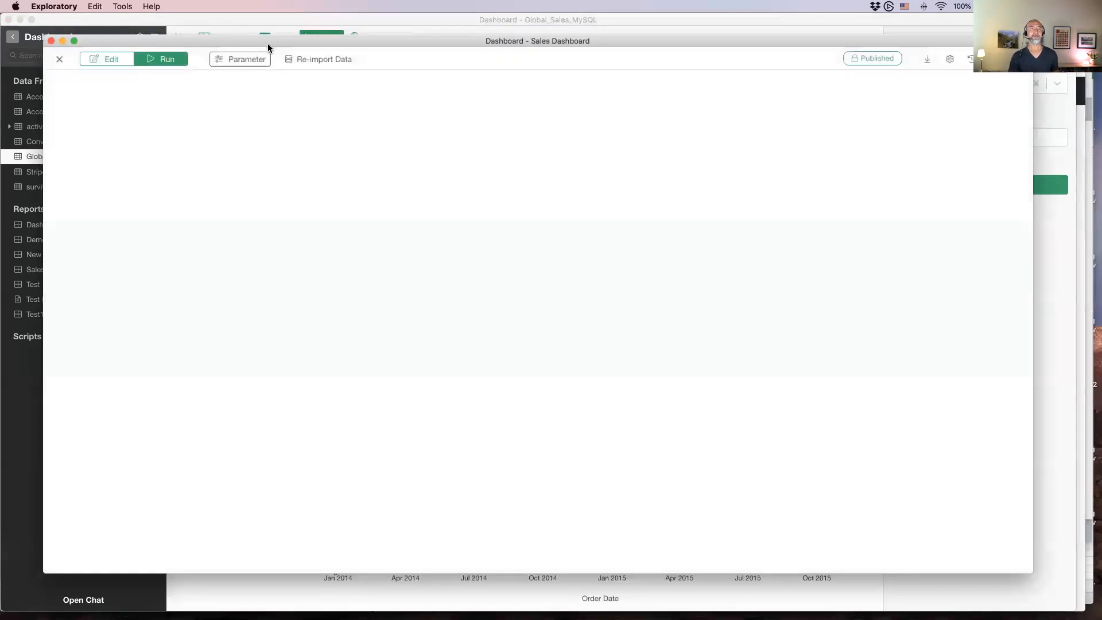
left_click(260, 58)
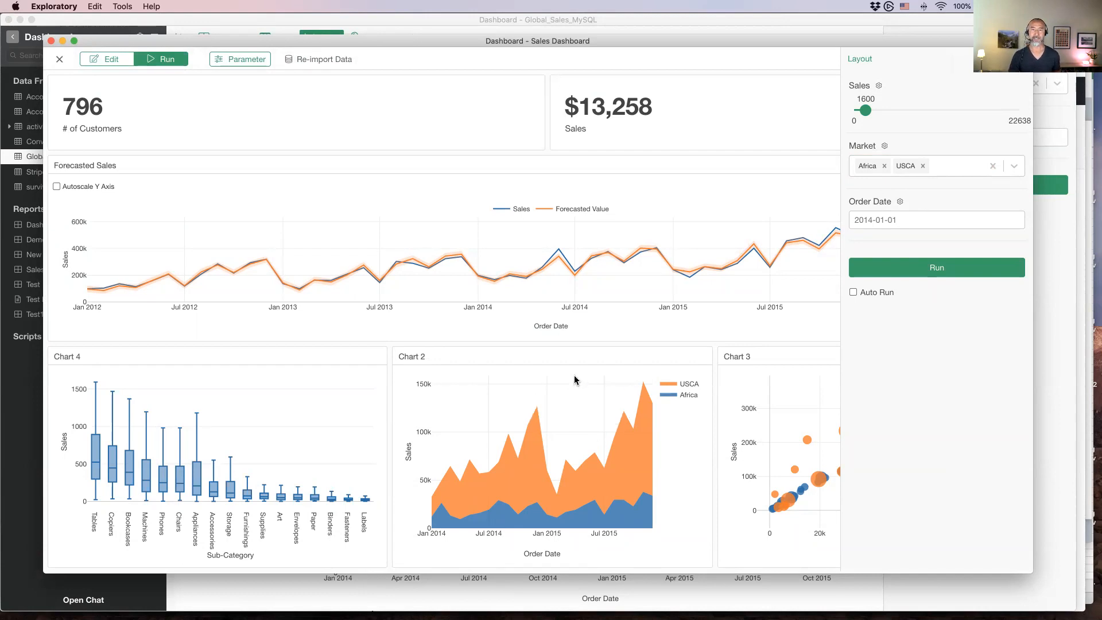
left_click(240, 59)
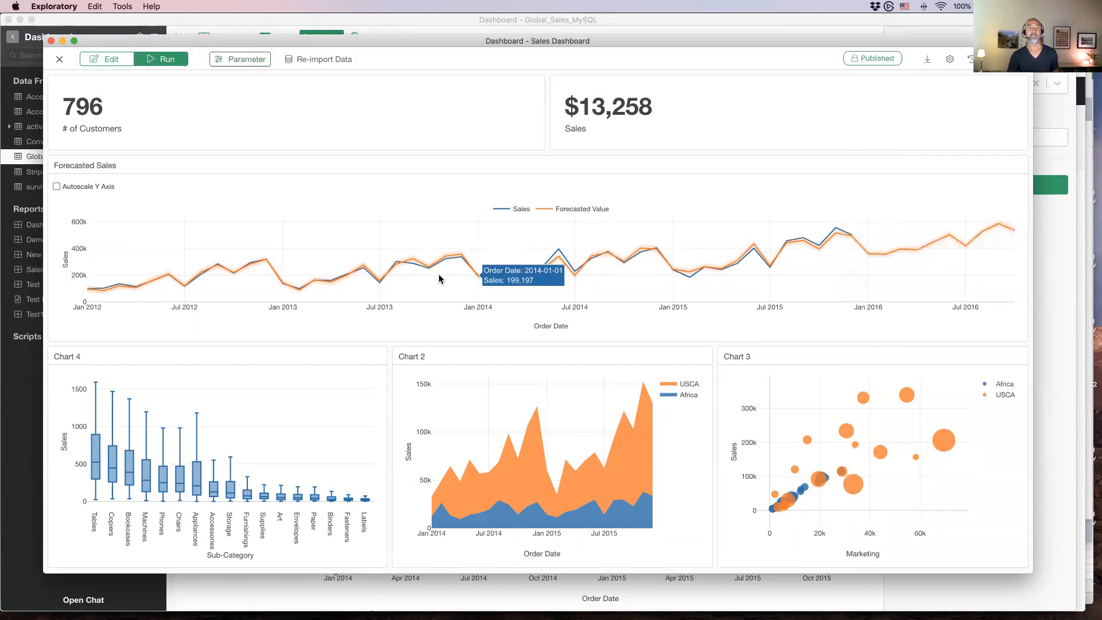
mouse_move(513, 271)
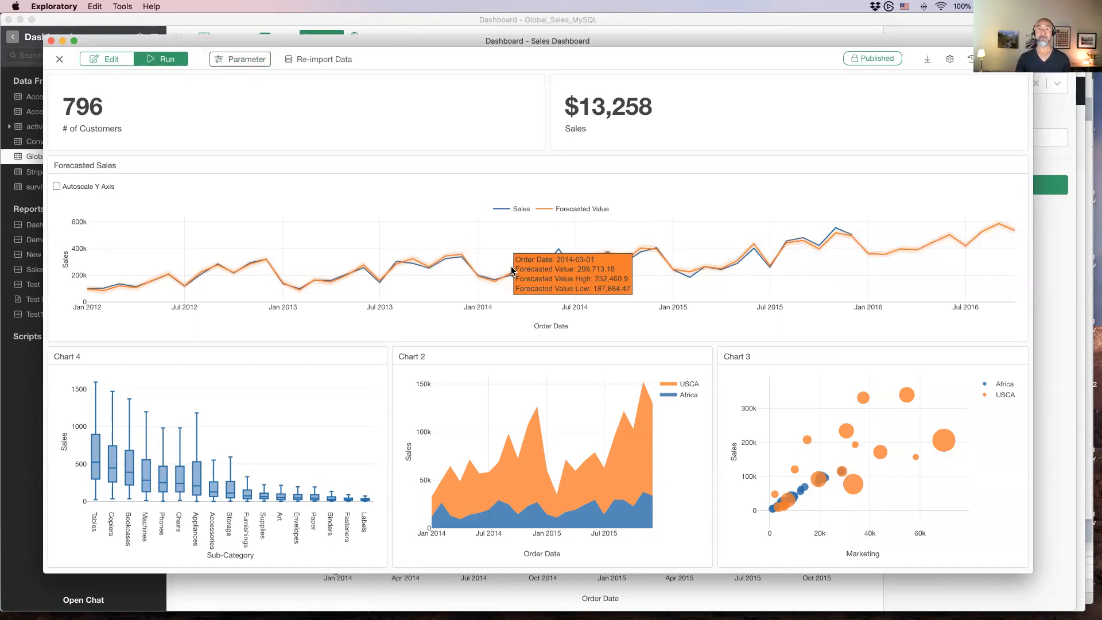
- Review the time series forecast in the Analytics view of Global_Sales_MySQL, then return to the Sales Dashboard
left_click(424, 23)
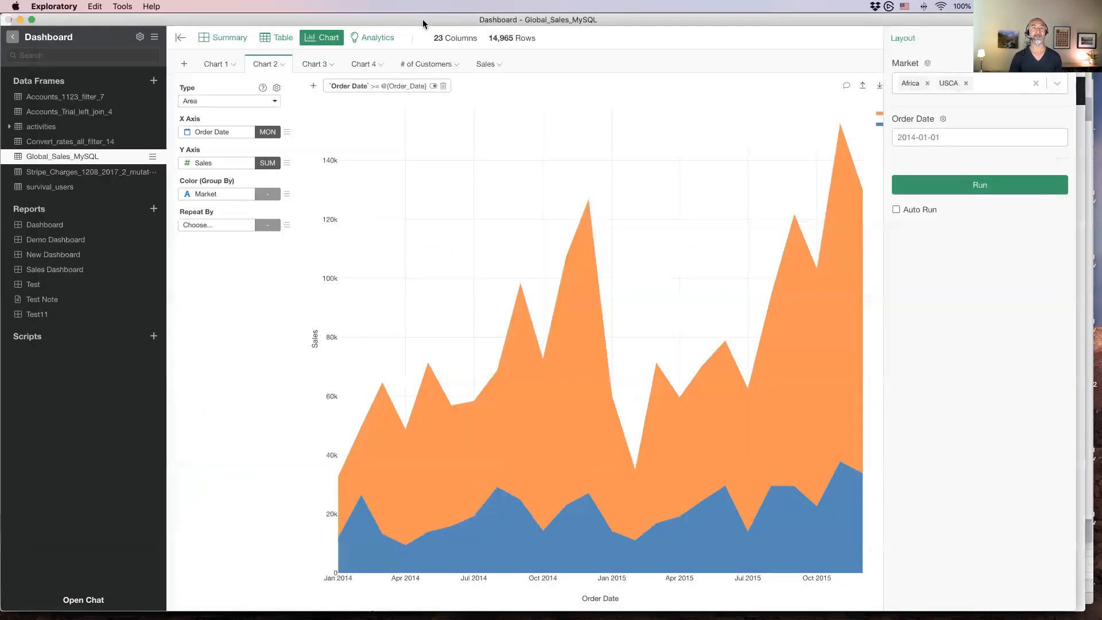
left_click(385, 38)
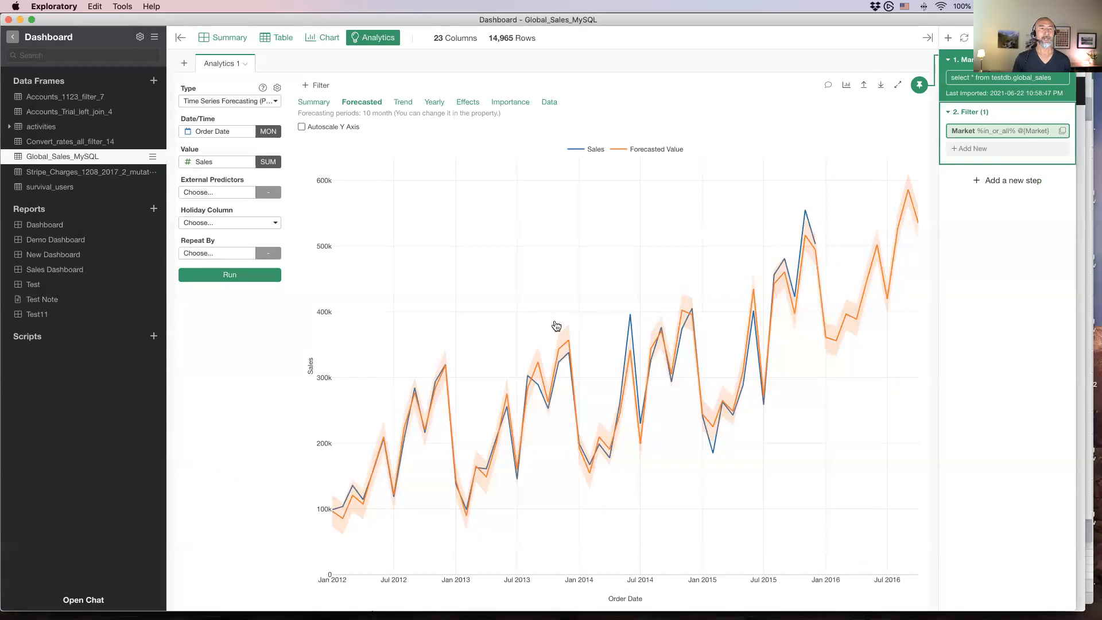
key("super+grave")
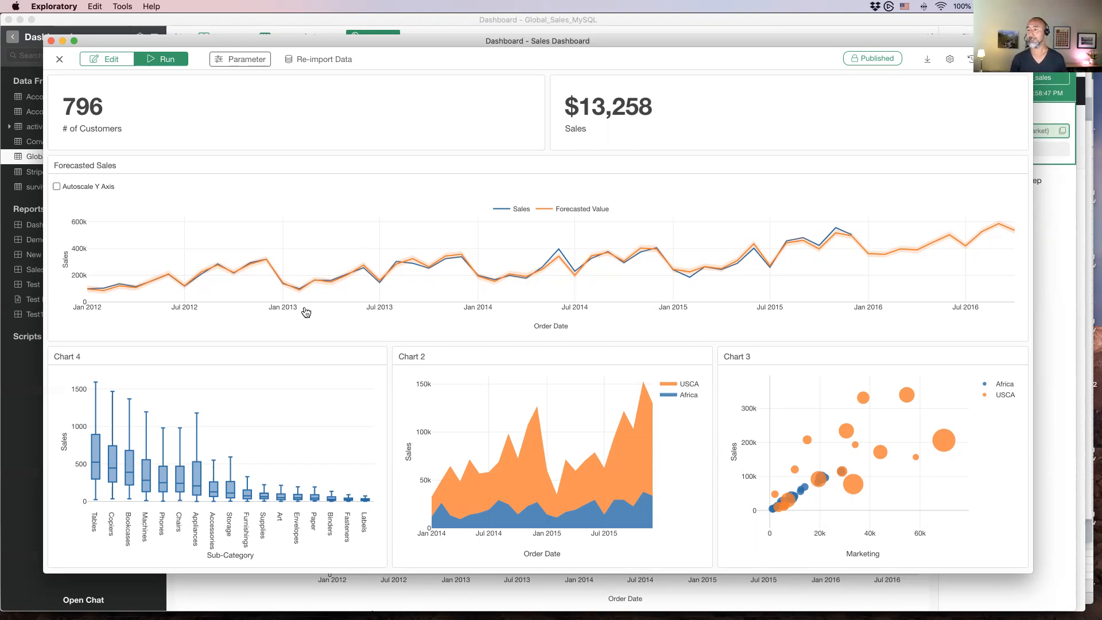
- Switch to Keynote and present the Dashboard-lifecycle-en slides from slide 66 to the Schedule dialog slide, then end the slideshow
key("super+Tab")
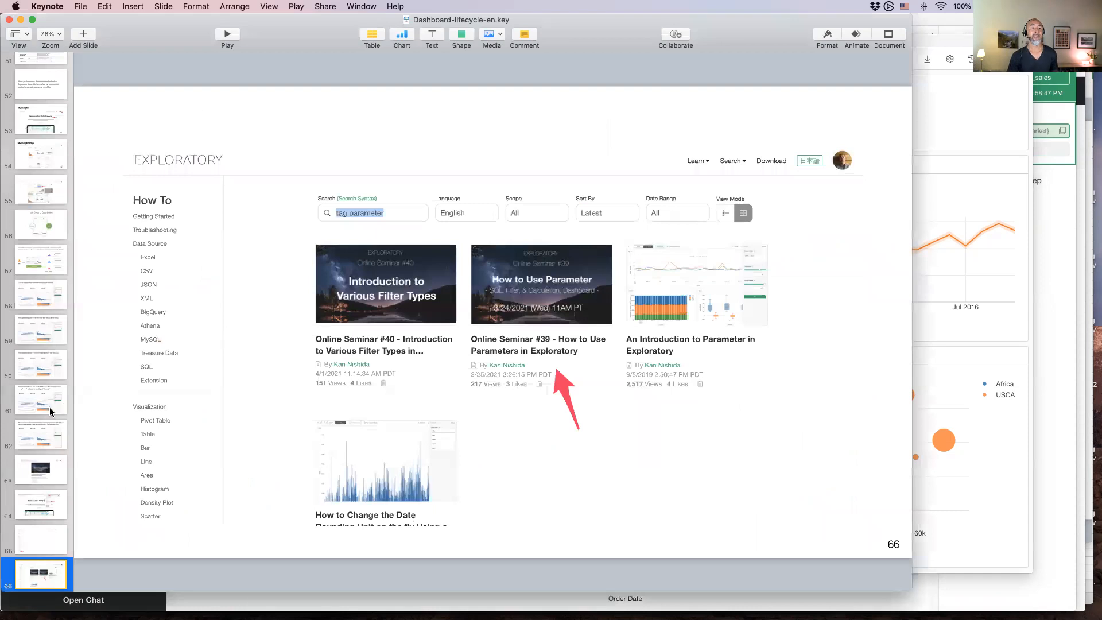
left_click(227, 41)
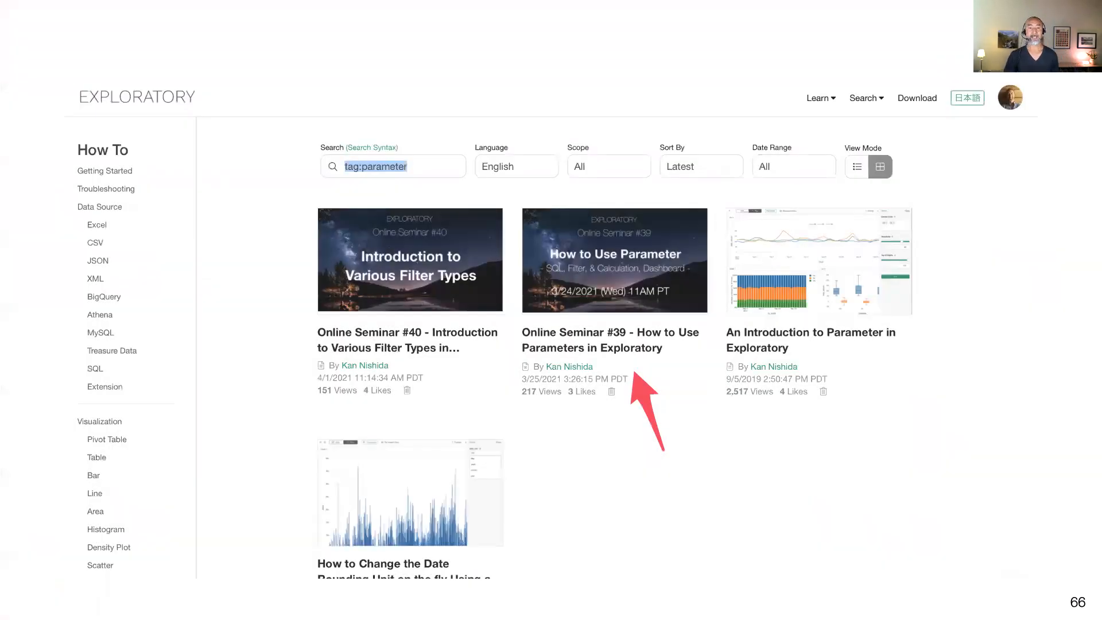
key("Right")
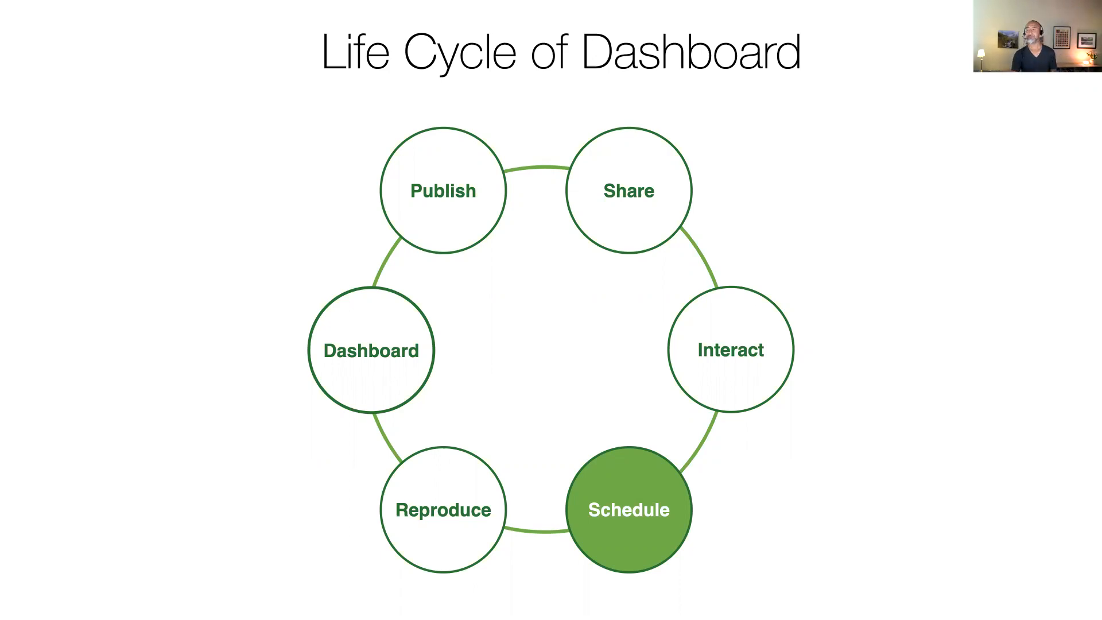
key("Right")
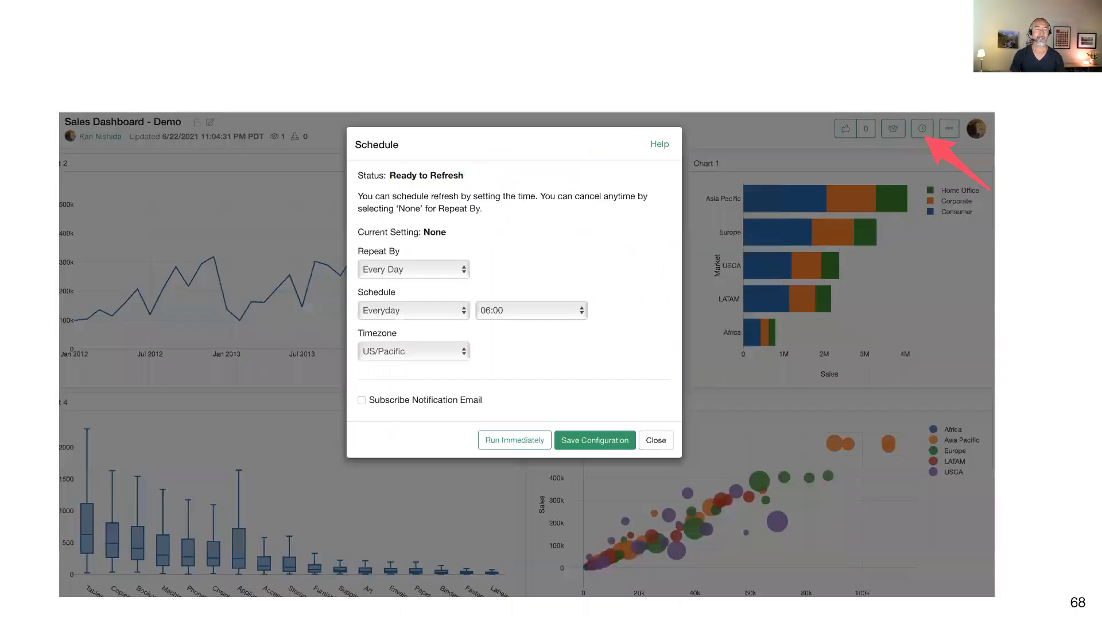
key("Escape")
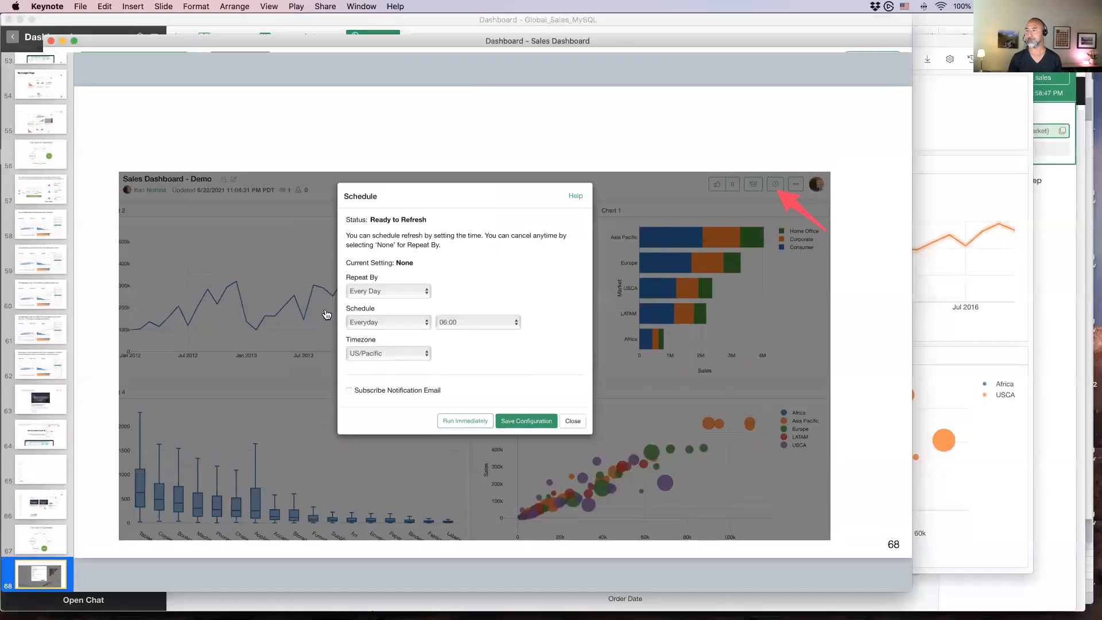
- Switch to the published Sales Dashboard - Demo page in Safari and check its schedule and parameter settings
key("super+Tab")
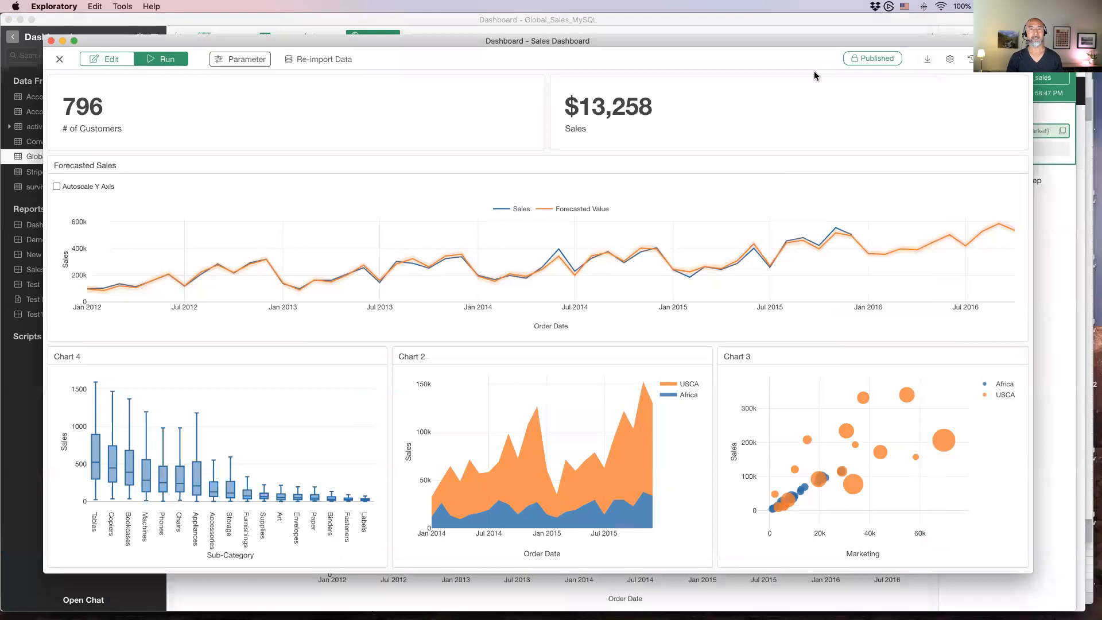
key("super+Tab")
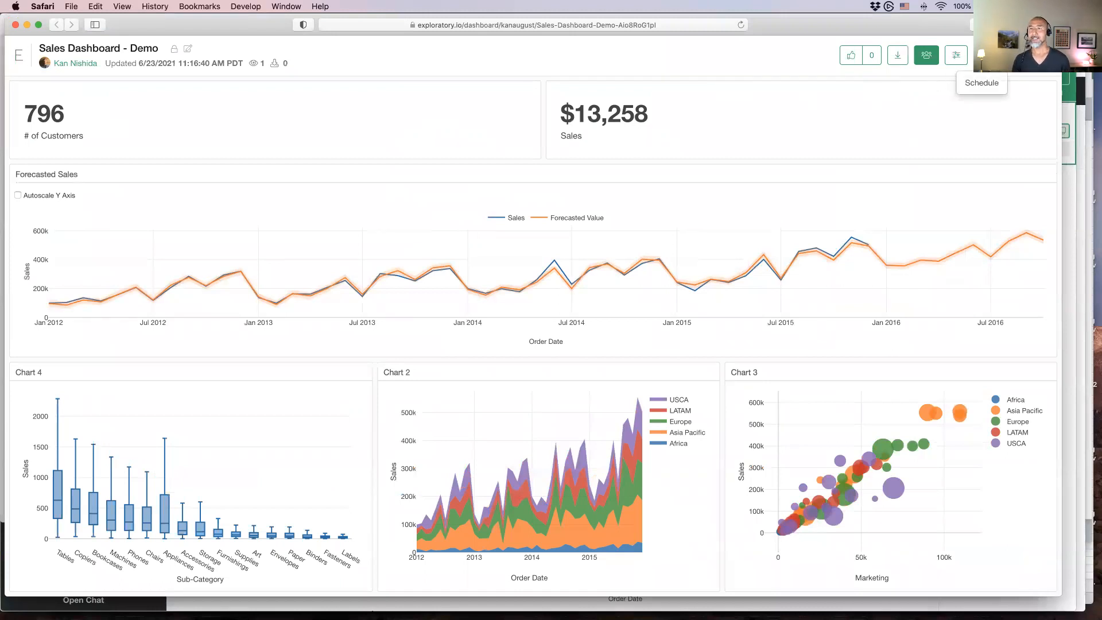
left_click(955, 55)
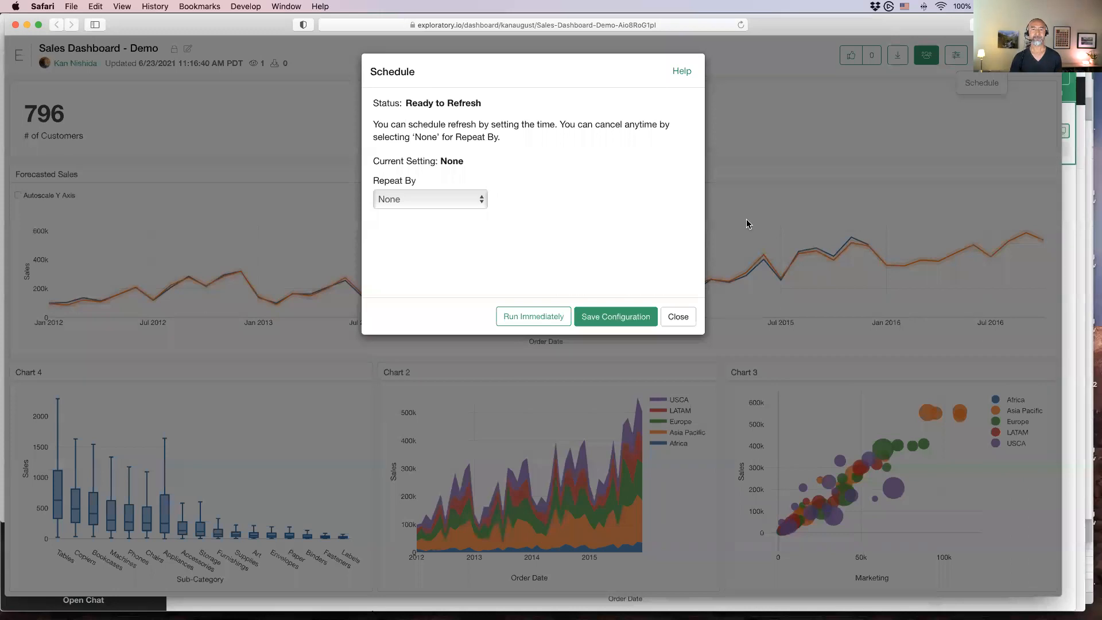
left_click(685, 317)
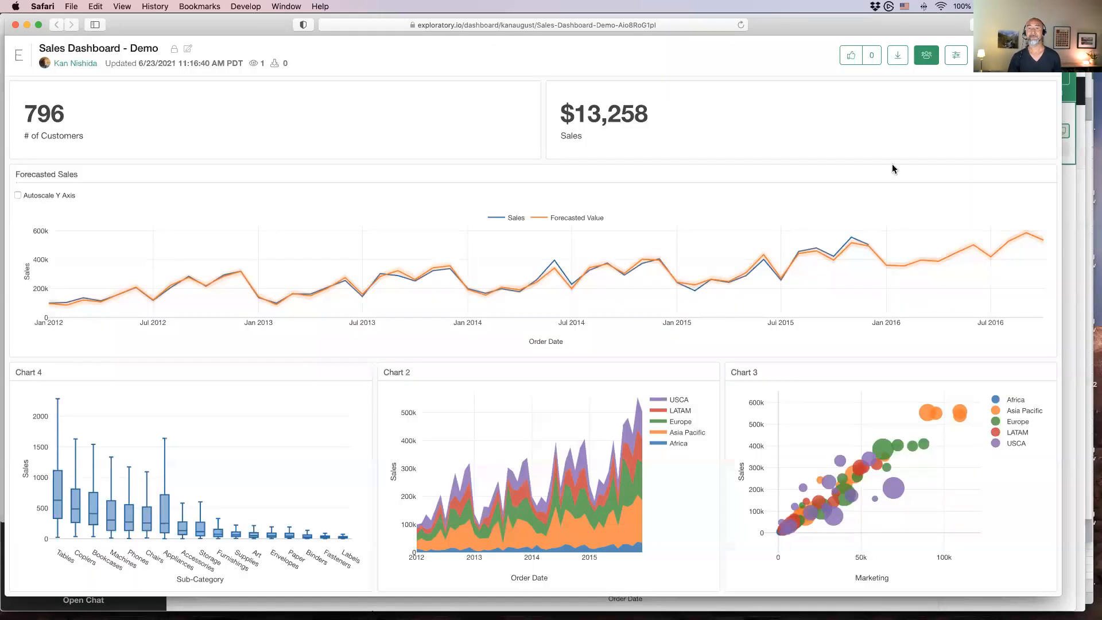
left_click(956, 58)
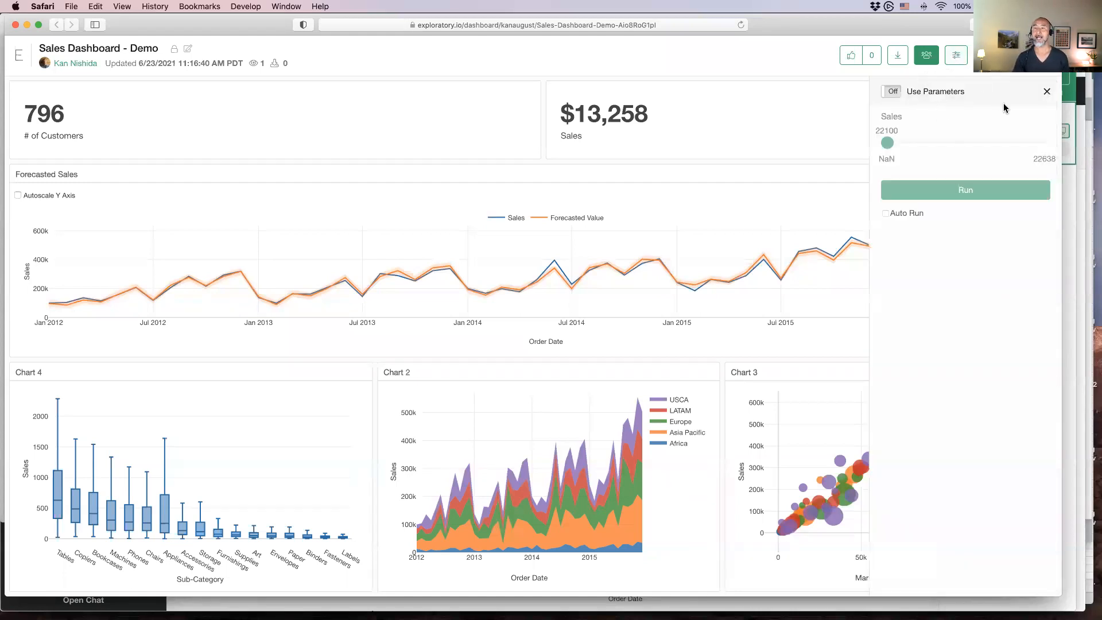
left_click(1047, 94)
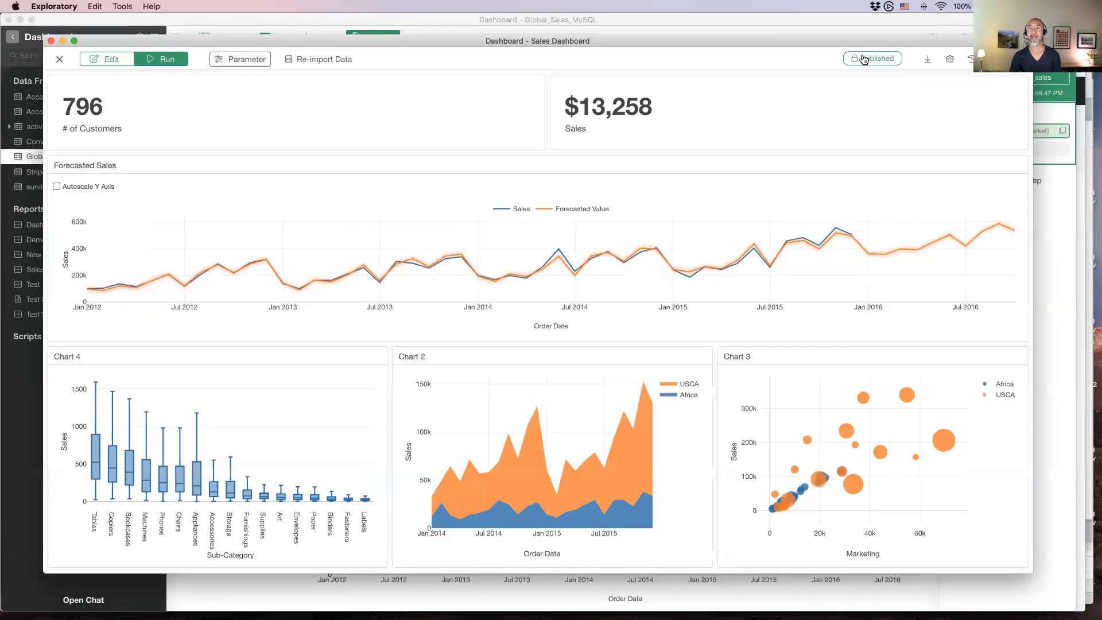
- Republish the Sales Dashboard from Exploratory and reload its published page in Safari
left_click(864, 62)
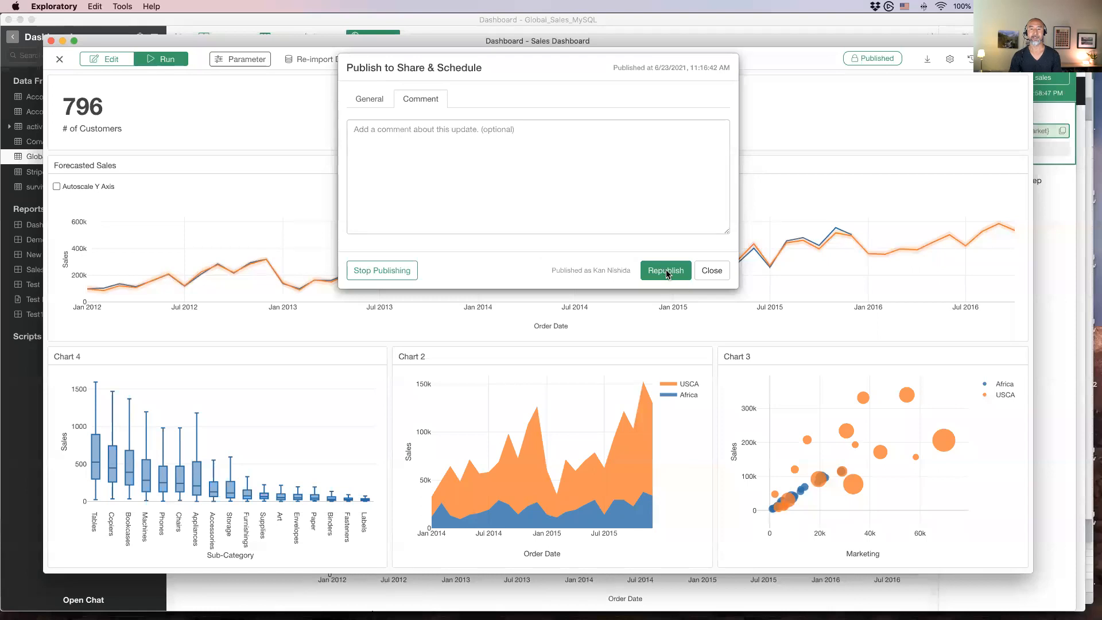
left_click(667, 272)
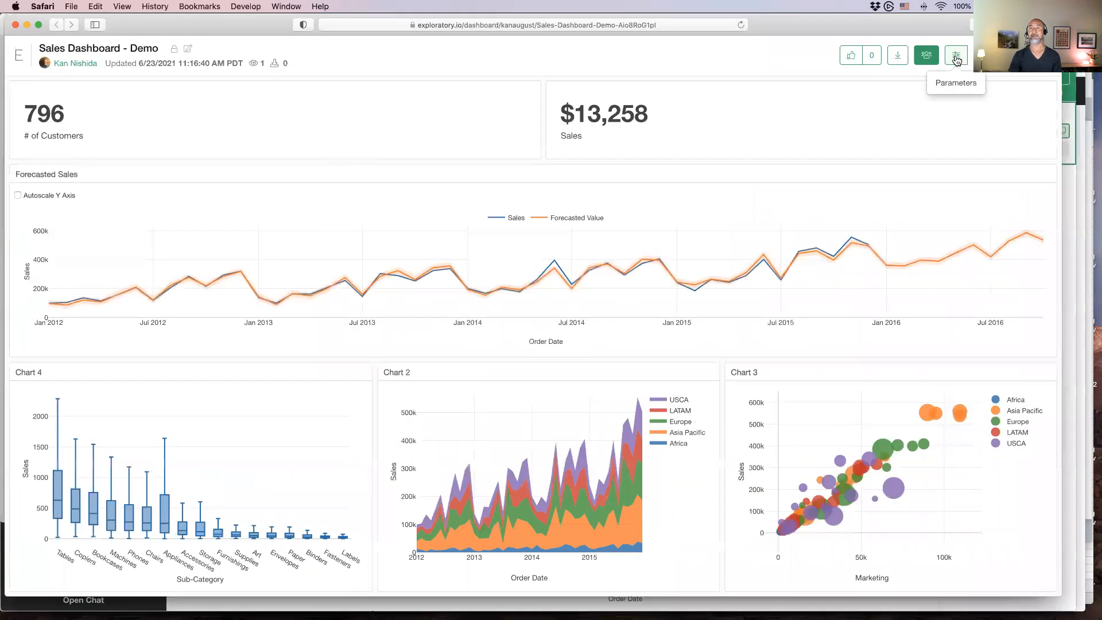
left_click(956, 57)
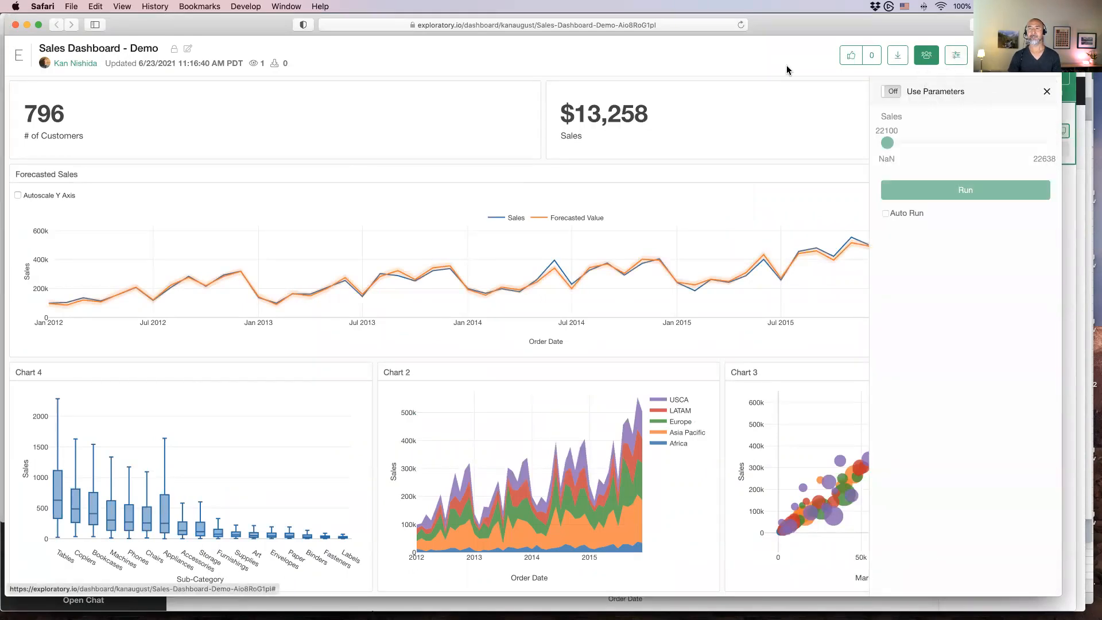
left_click_drag(914, 31, 911, 47)
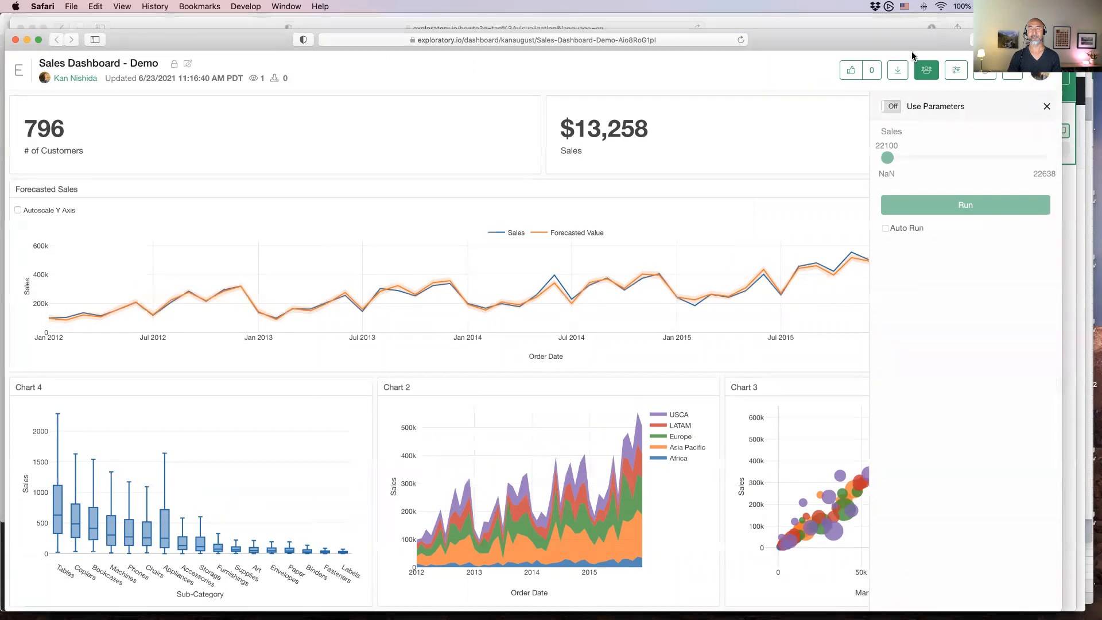
left_click(740, 44)
left_click_drag(839, 40, 842, 28)
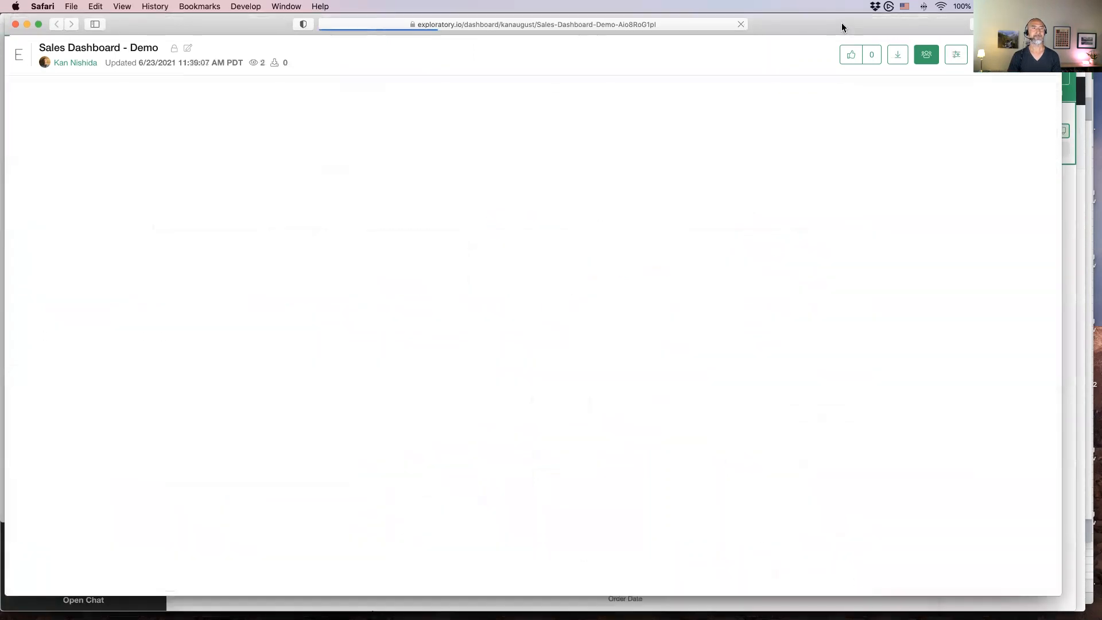
- Turn on Use Parameters for the published dashboard and replace USCA with Europe in the Market parameter, keeping Africa
left_click(955, 57)
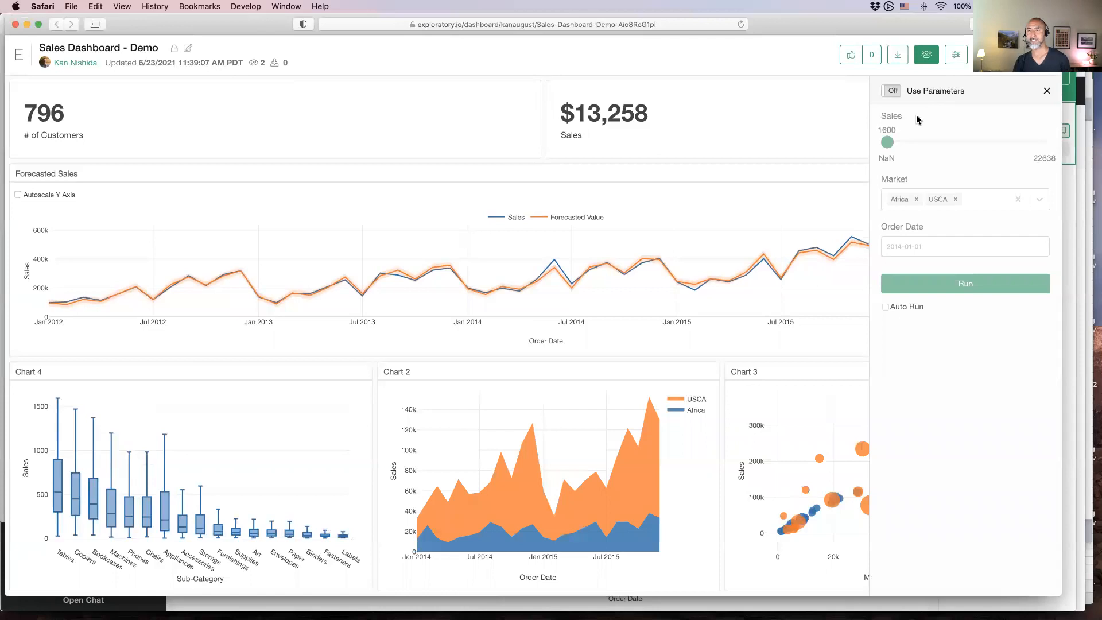
left_click(892, 92)
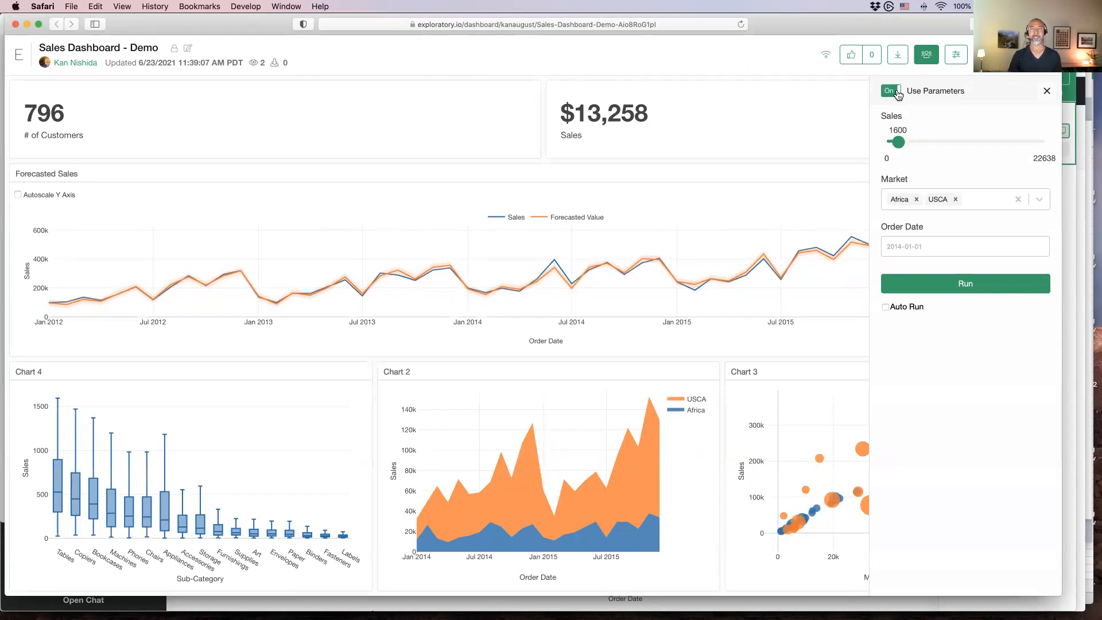
left_click(955, 200)
left_click(956, 201)
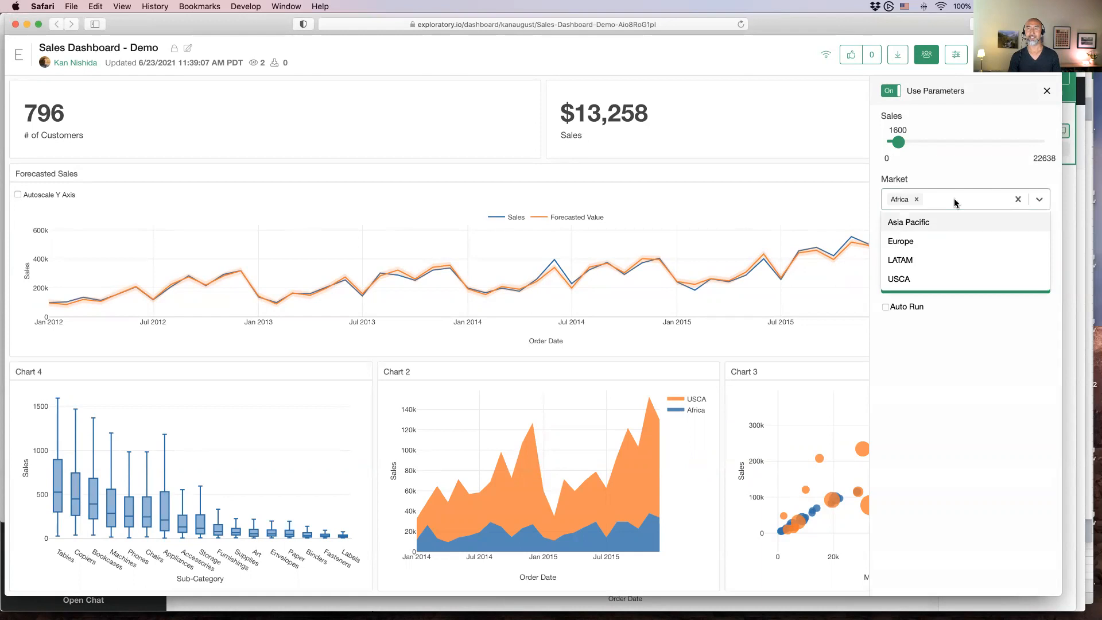
left_click(942, 242)
- Set the Order Date parameter to 2013-01-01 and run the published dashboard with it
left_click(942, 248)
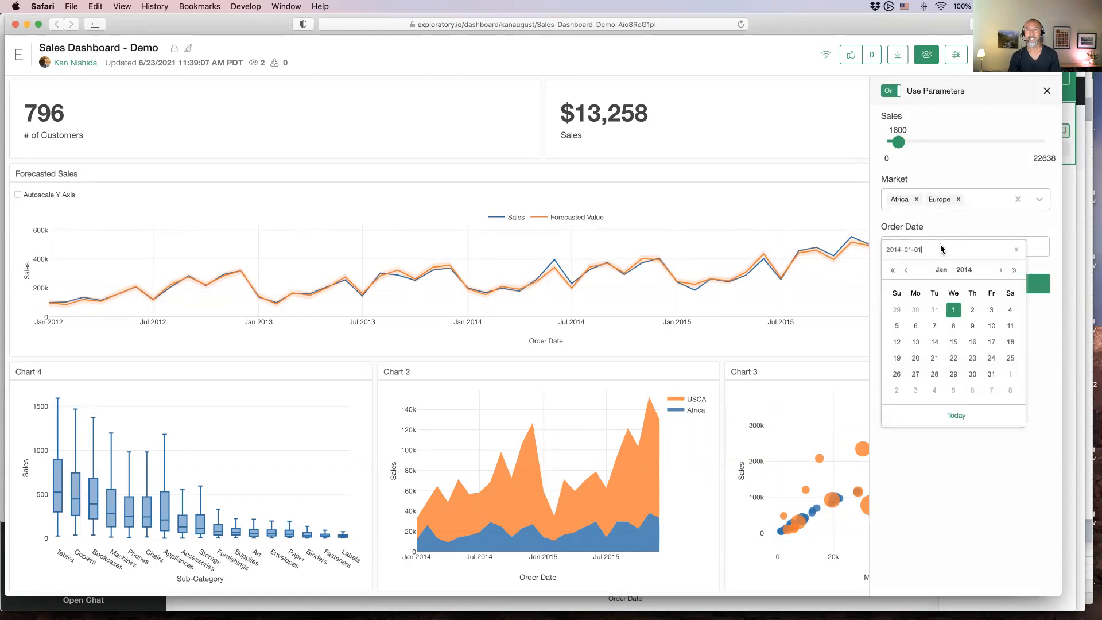
left_click(892, 271)
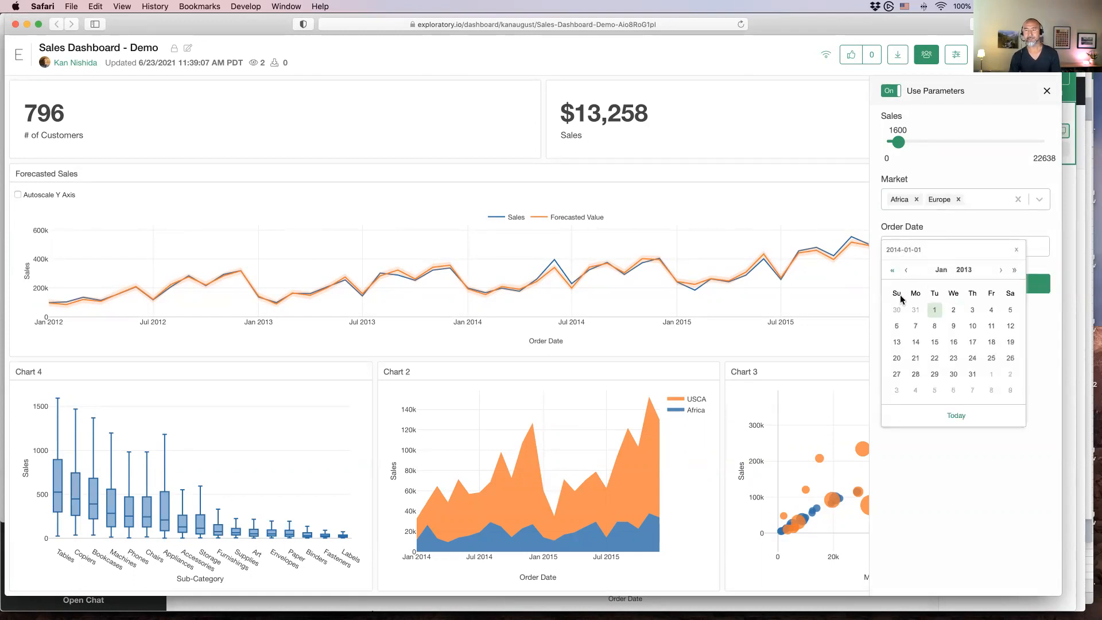
left_click(935, 311)
left_click(961, 287)
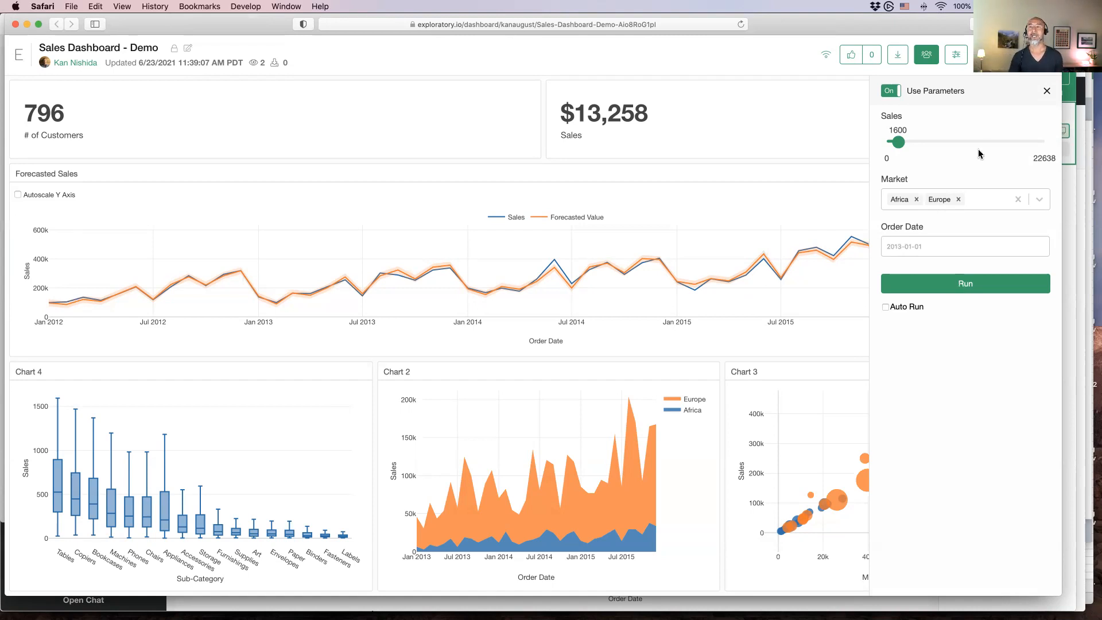
- Turn off Use Parameters on the published dashboard and close its parameter settings
left_click(887, 92)
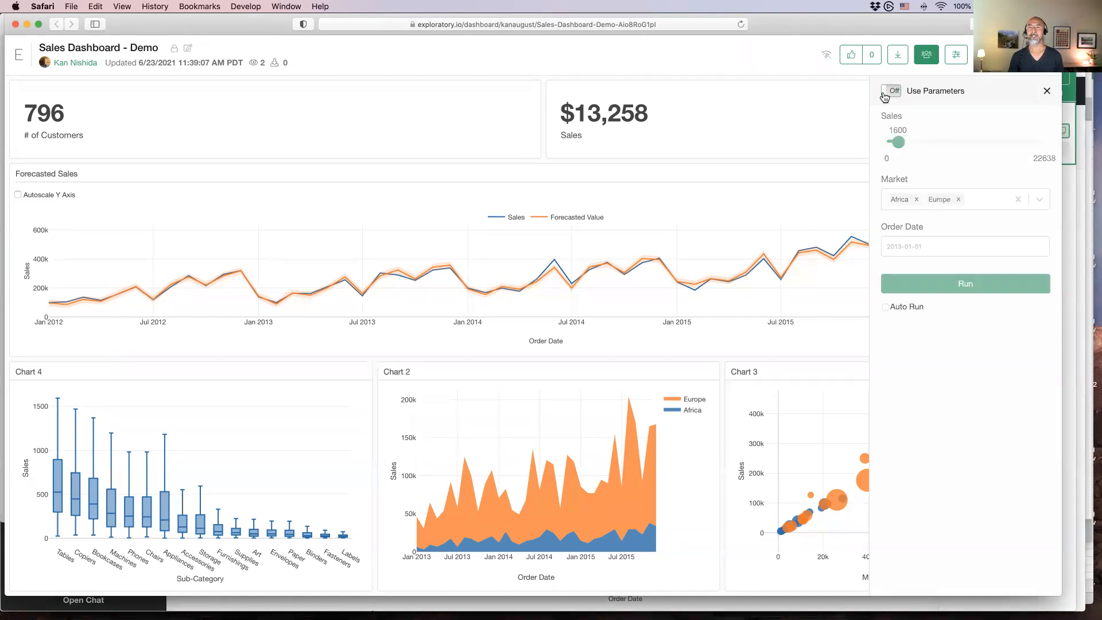
left_click(1046, 92)
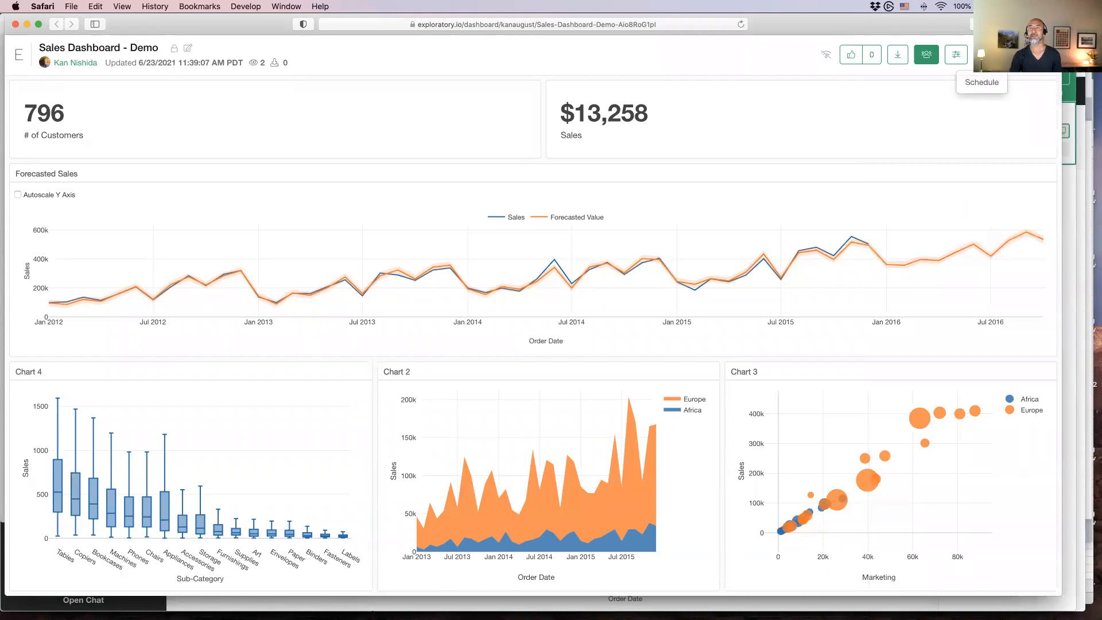
- Schedule the published dashboard to refresh Every Day at 06:00 in the US/Pacific timezone and save the configuration
left_click(980, 75)
left_click(446, 201)
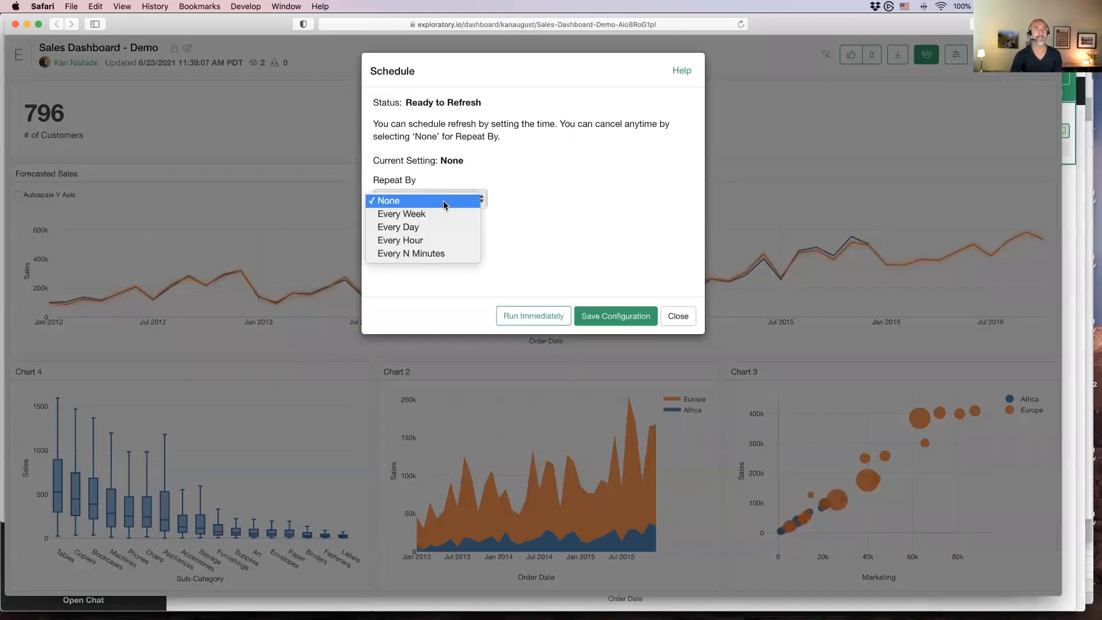
left_click(447, 228)
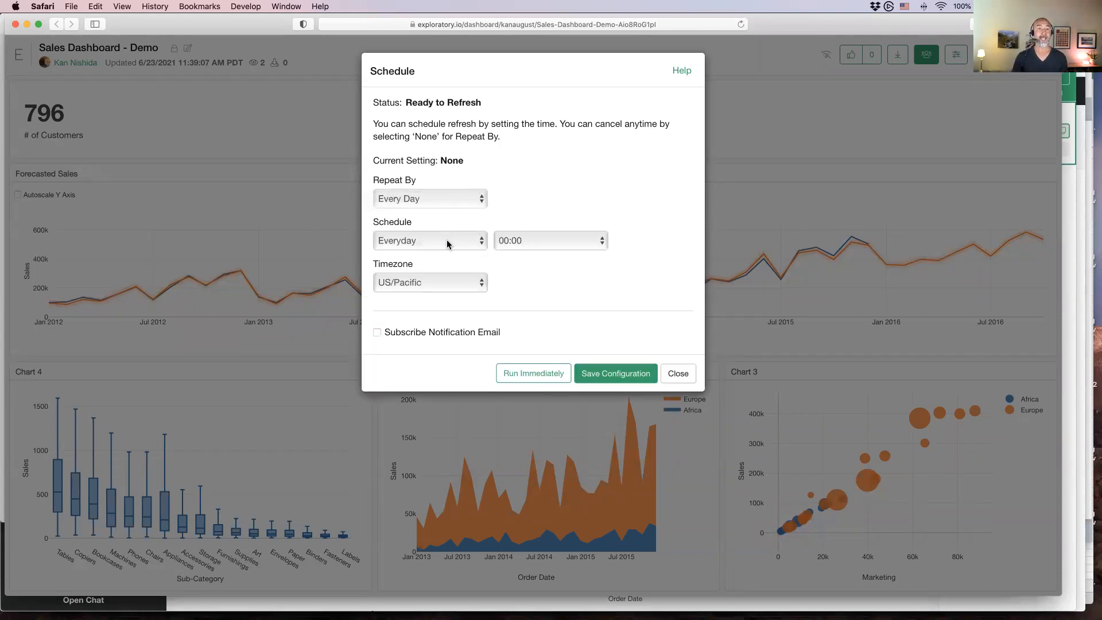
left_click(535, 241)
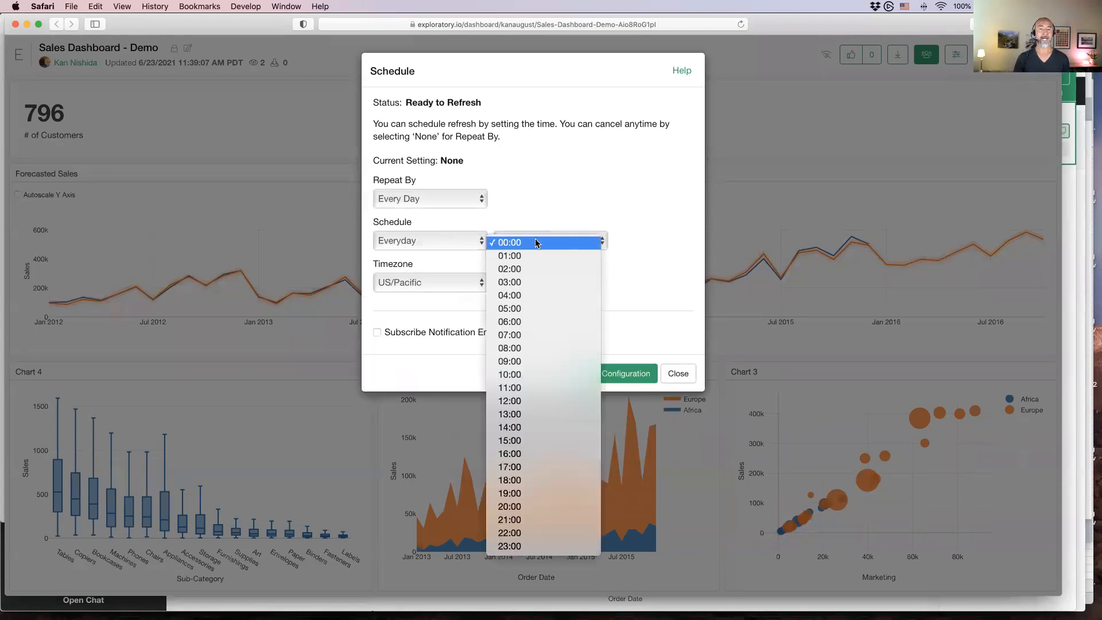
left_click(541, 322)
left_click(468, 287)
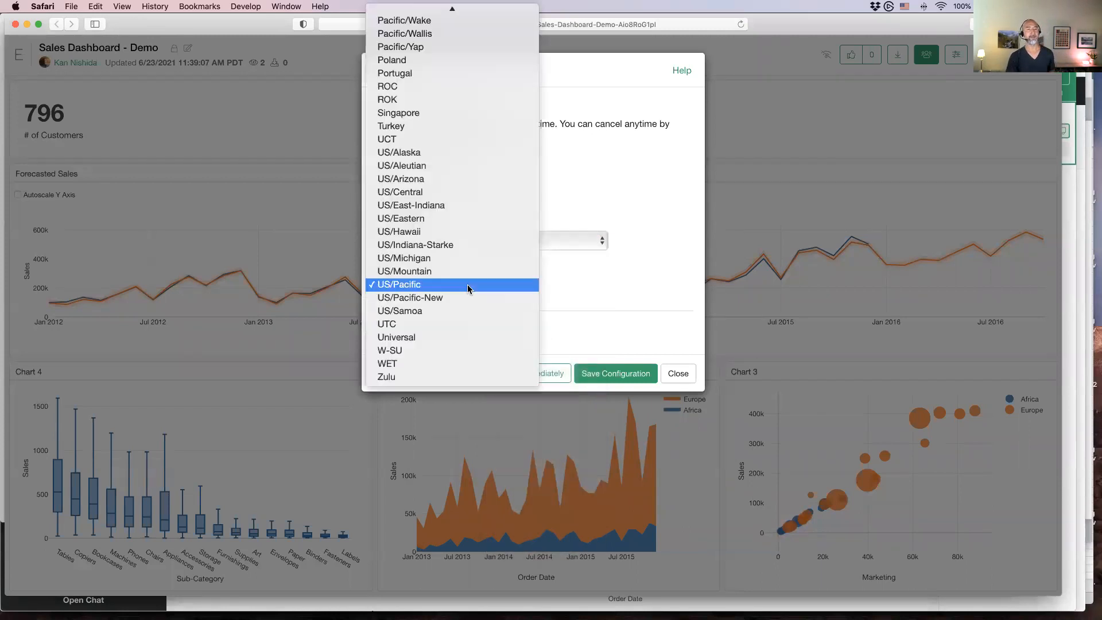
left_click(613, 285)
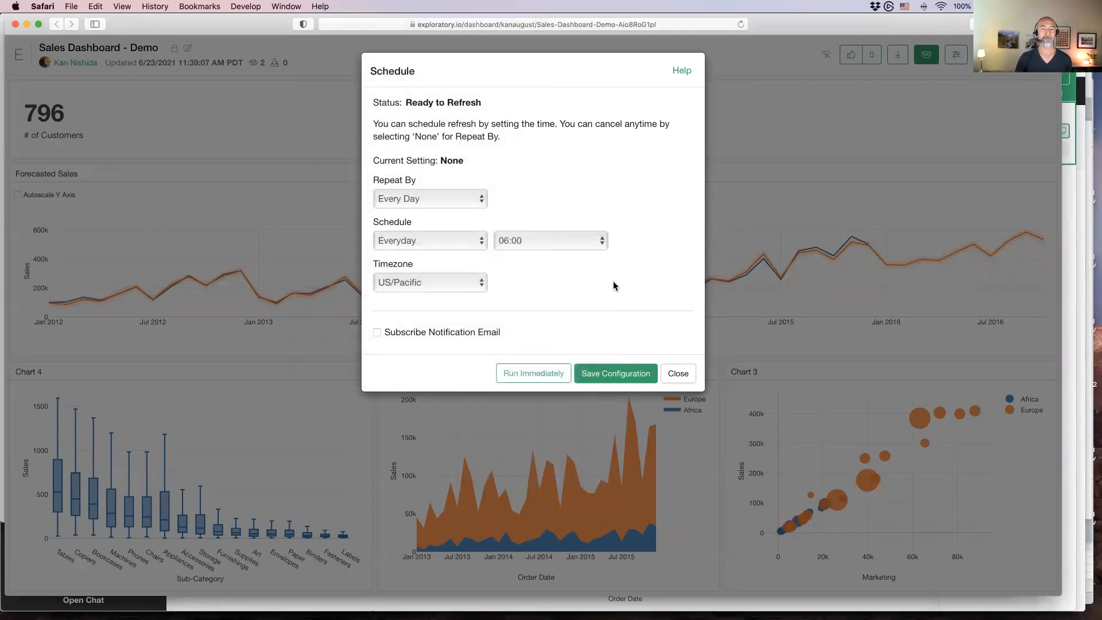
left_click(606, 374)
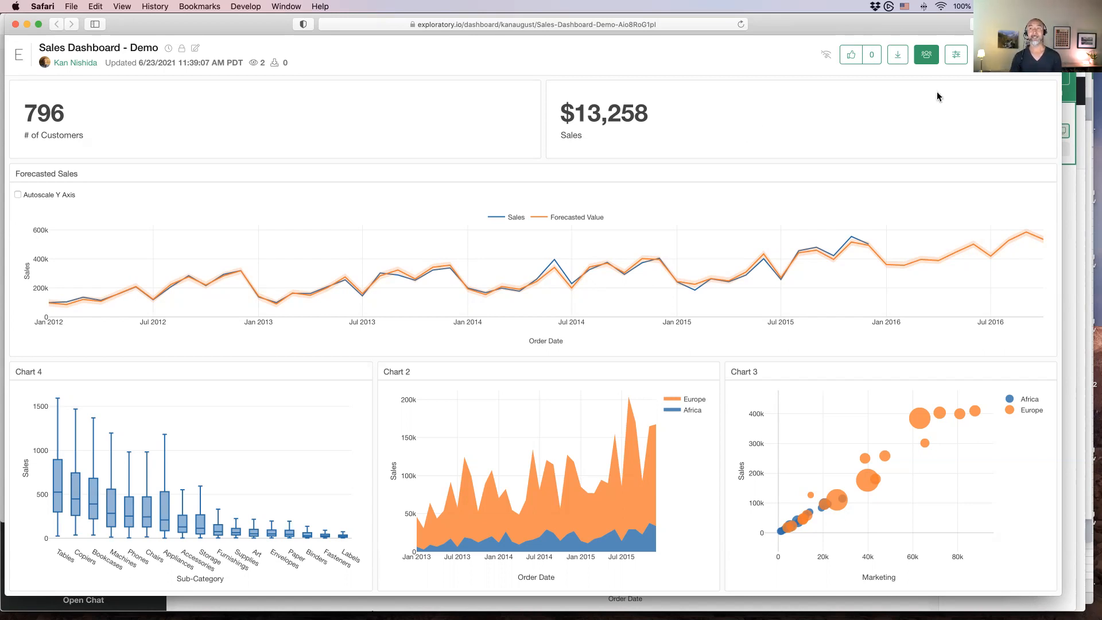
- Reopen the dashboard's schedule settings, enable Subscribe Notification Email, and close them without saving
left_click(984, 54)
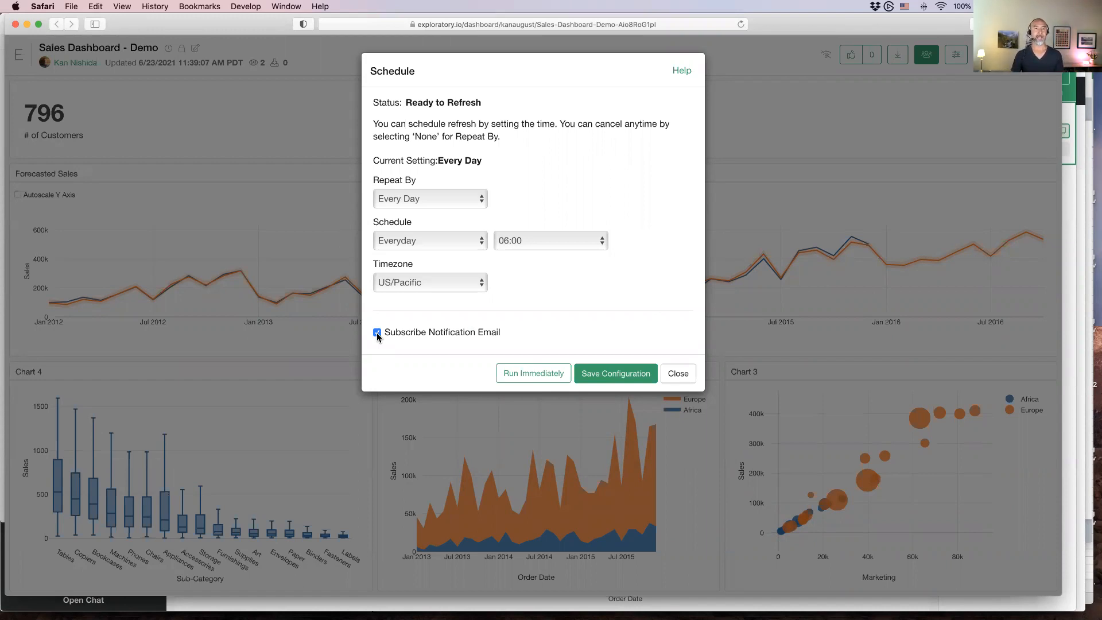
left_click(679, 373)
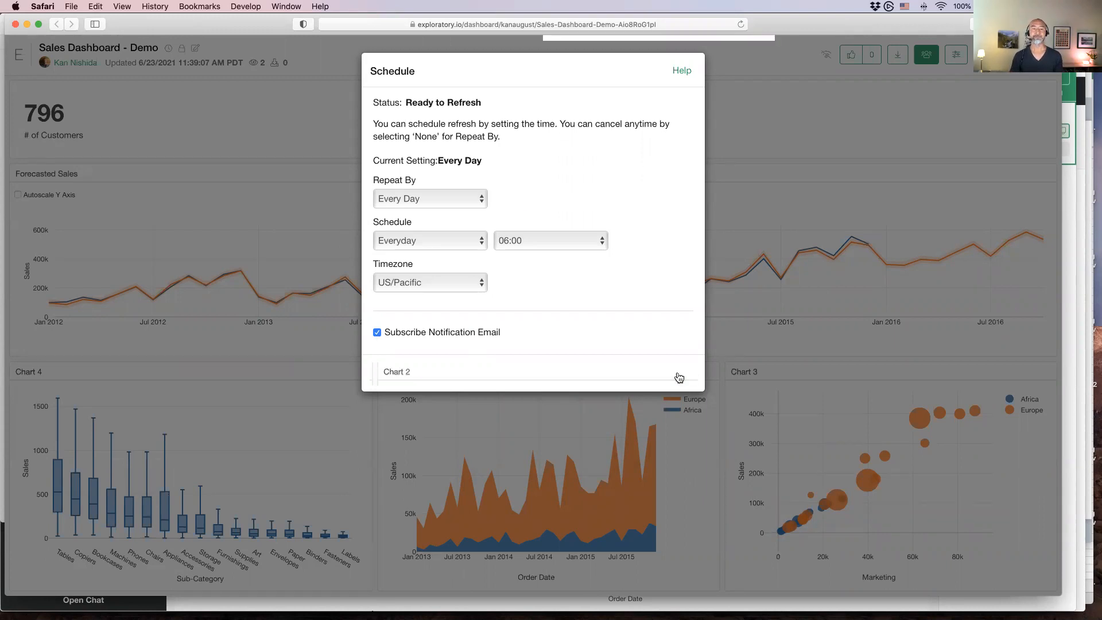
- Switch to the Keynote deck, play it from slide 69 through the Life Cycle of Dashboard slide, and exit the slideshow
key("super+Tab")
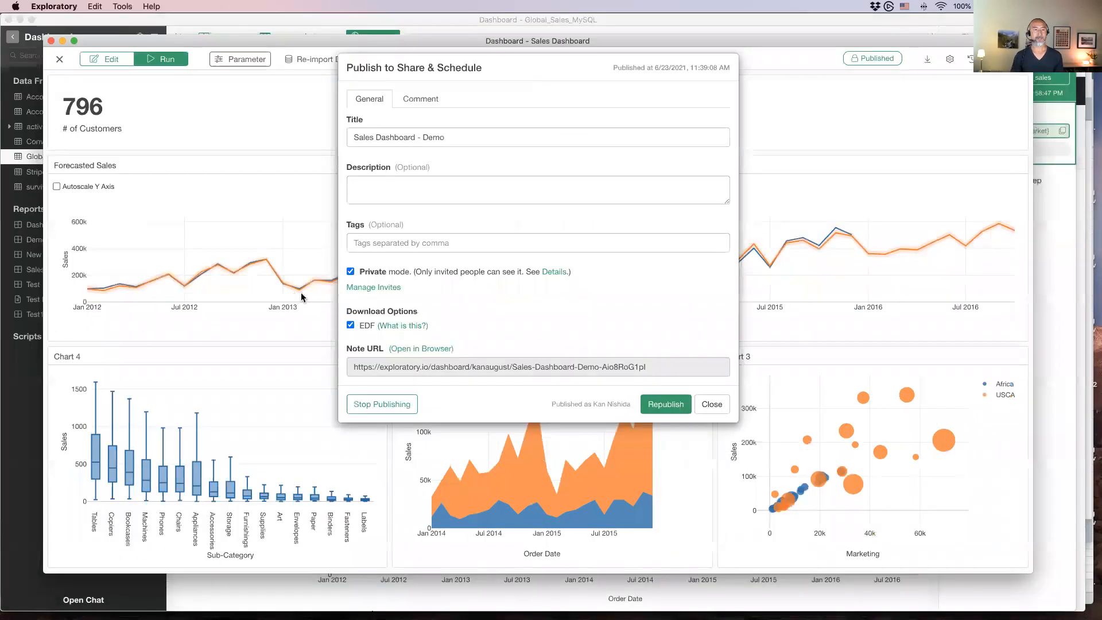
key("super+Tab")
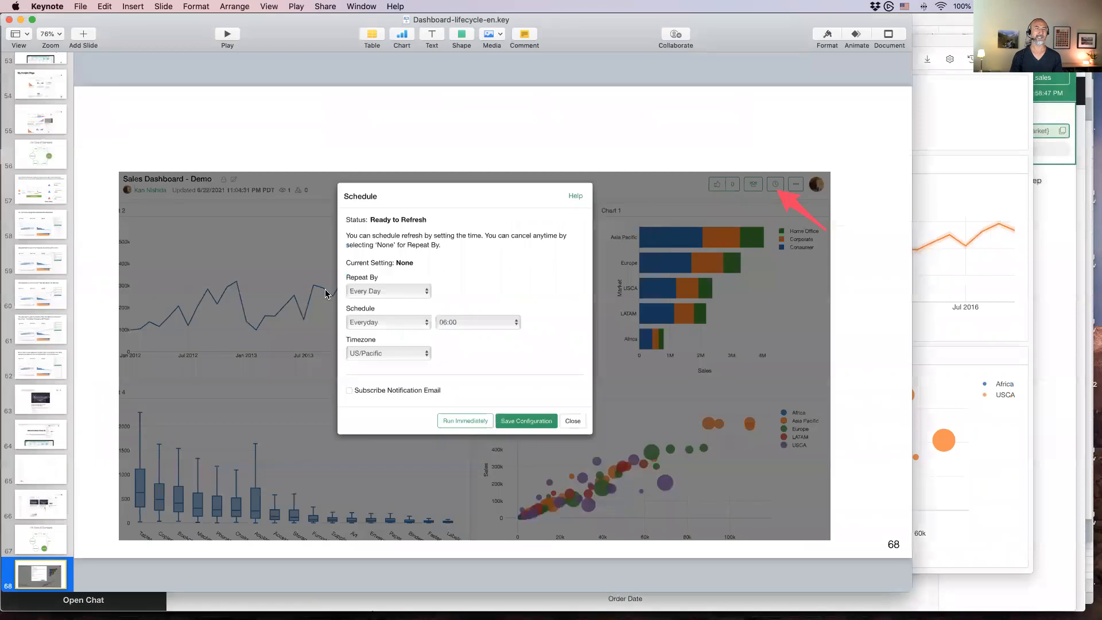
scroll(30, 239, "down", 8)
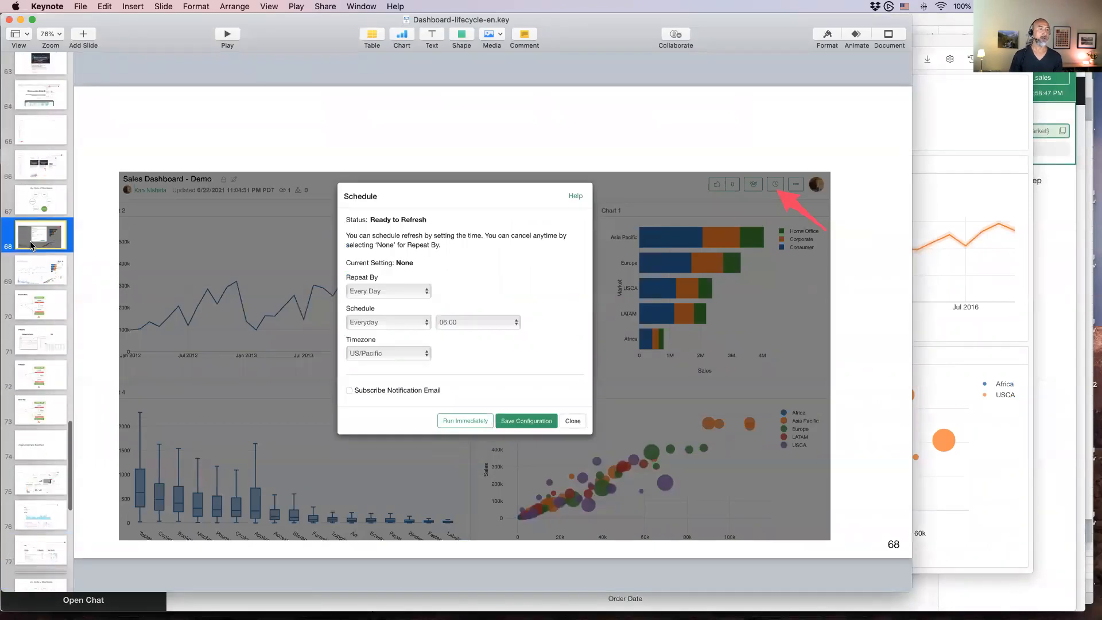
left_click(38, 271)
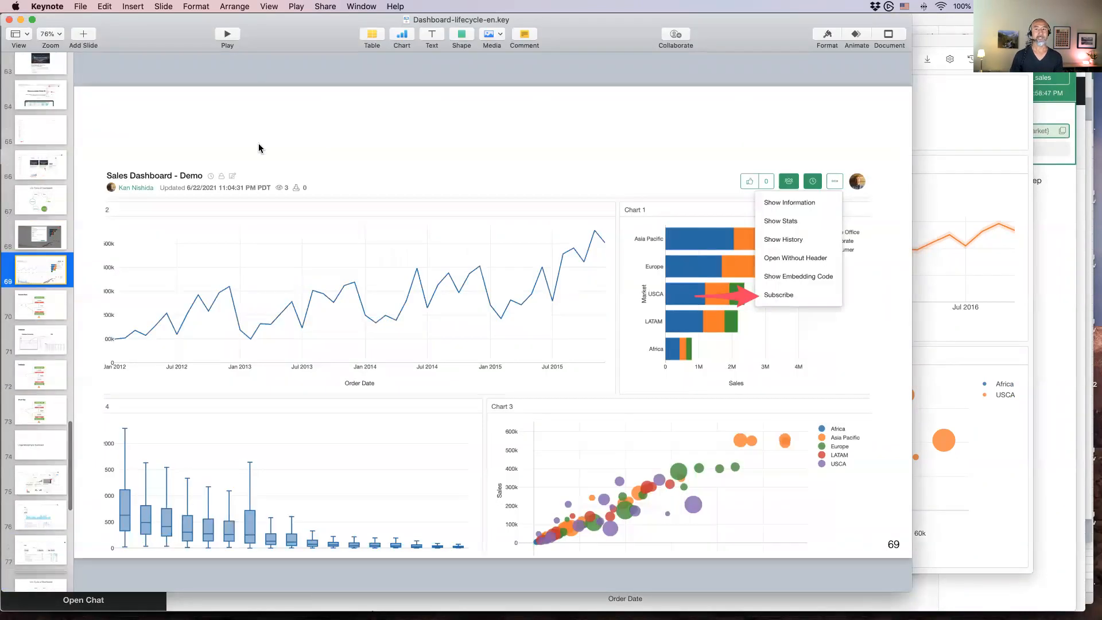
left_click(232, 35)
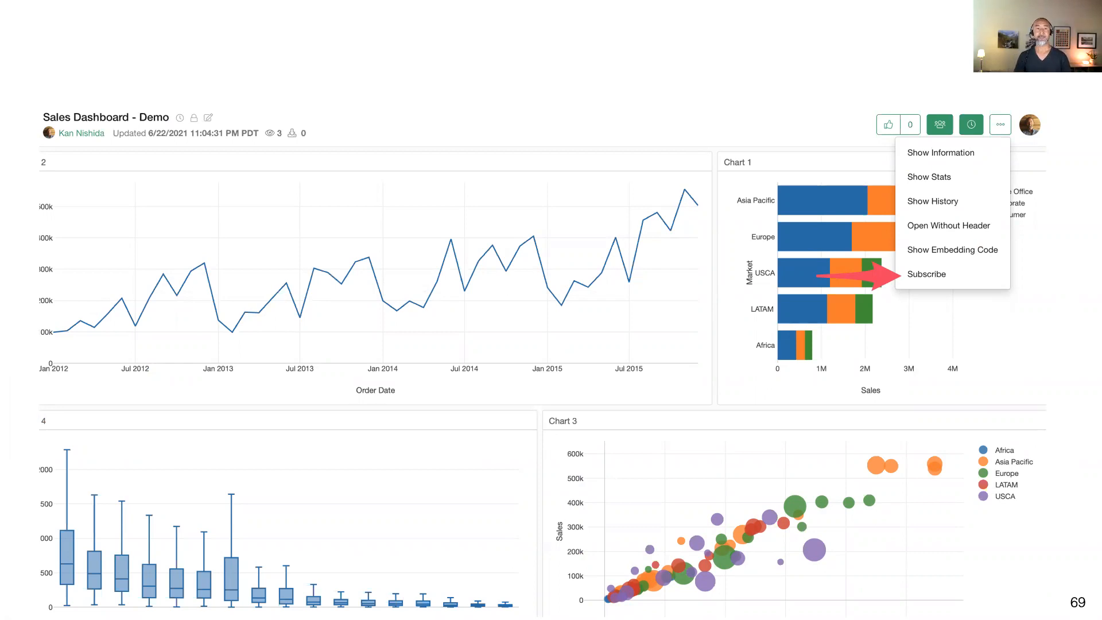
key("Right")
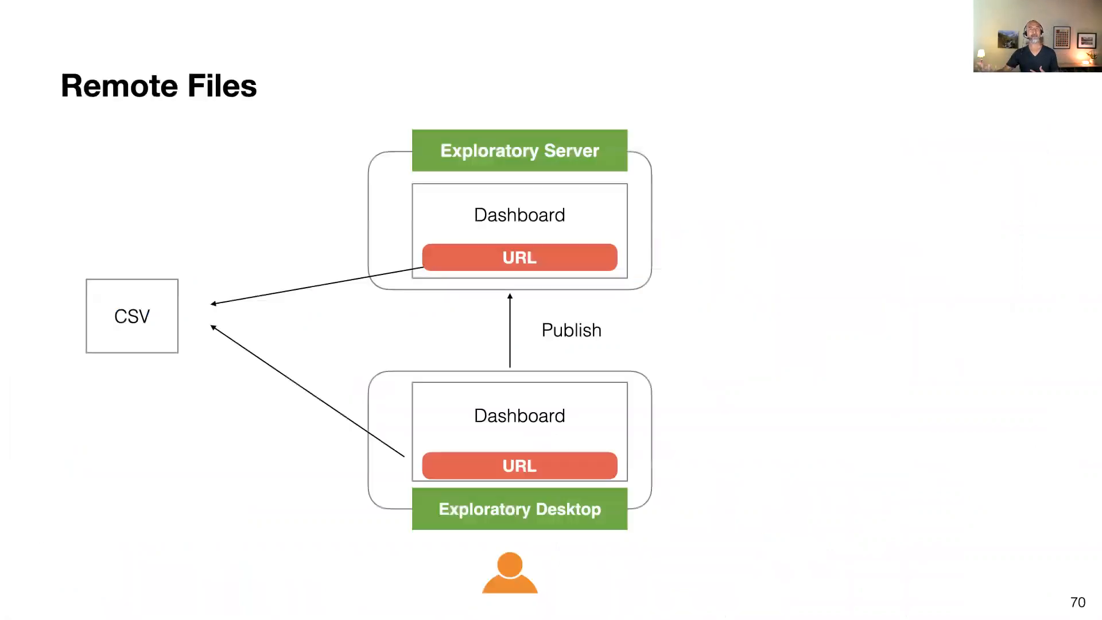
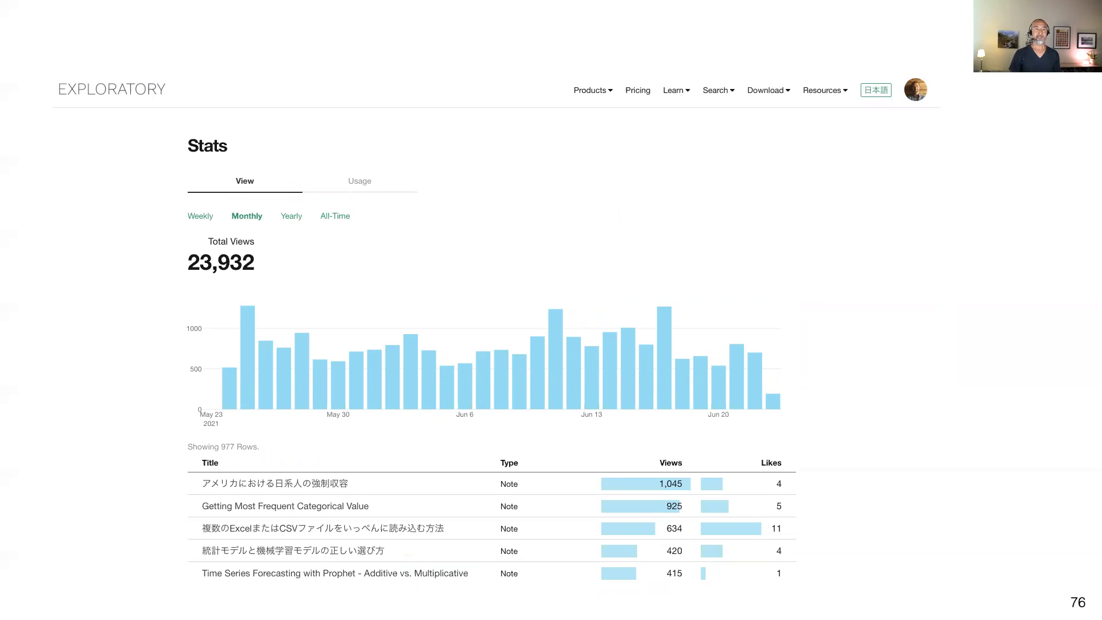
key("Right")
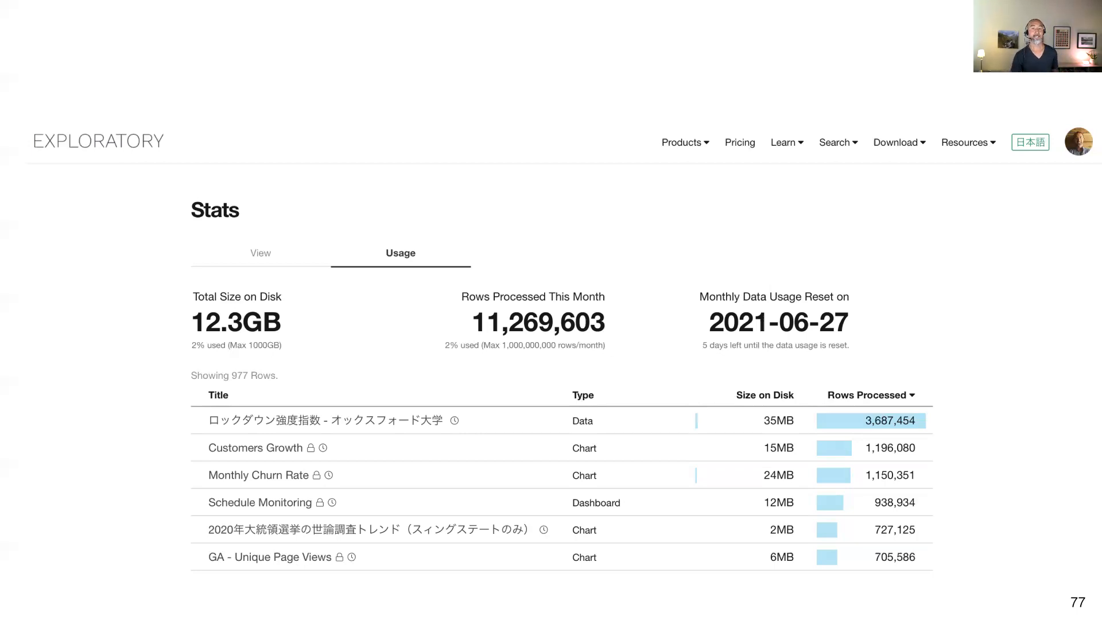
key("Right")
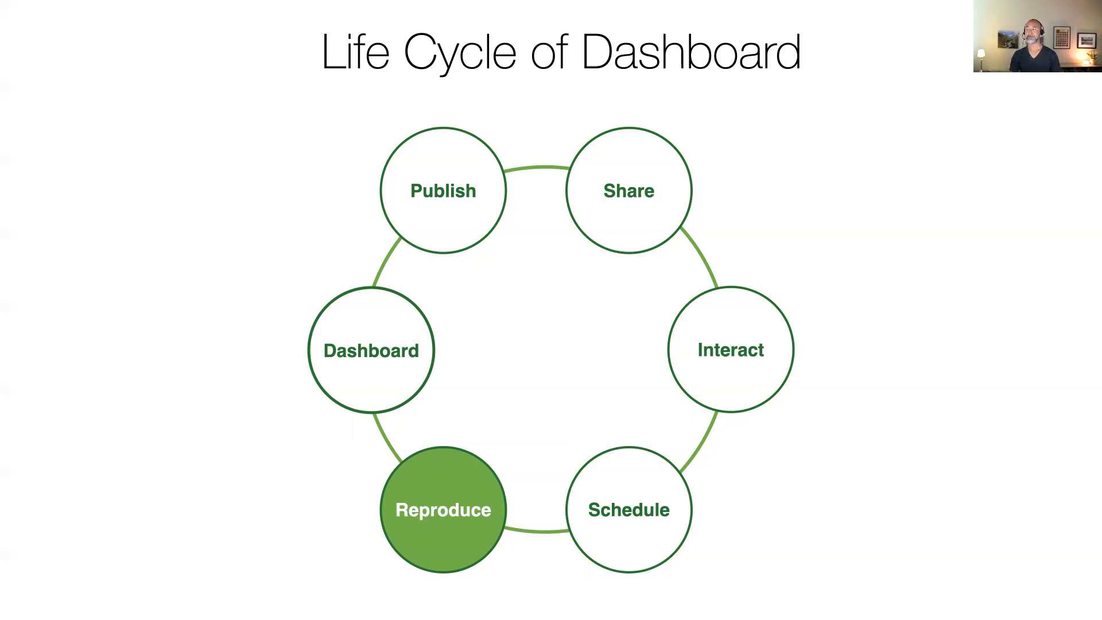
key("Escape")
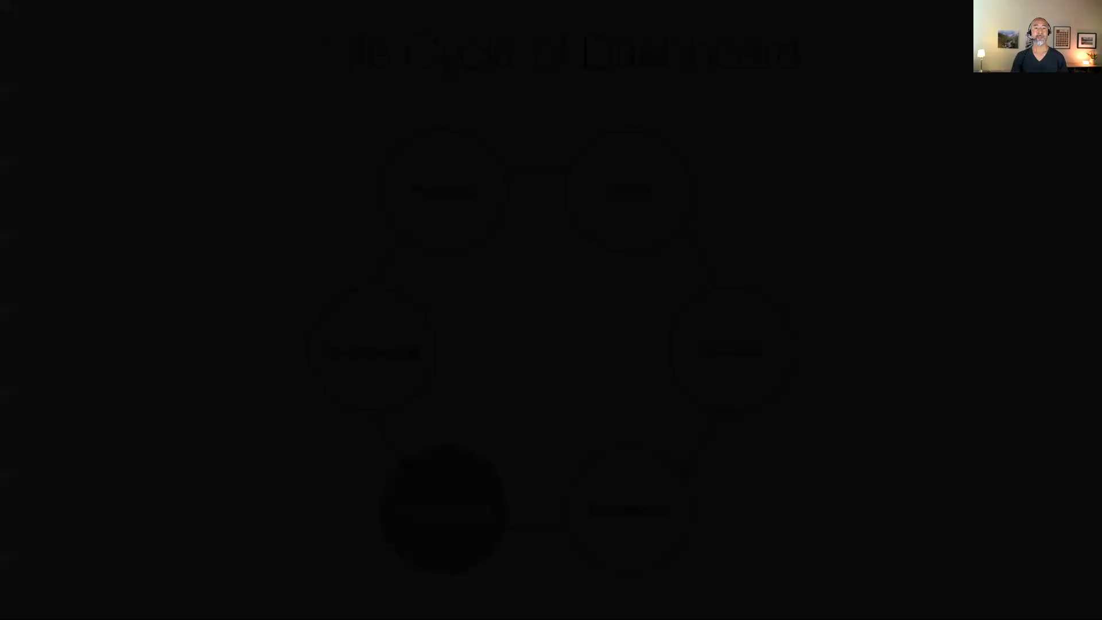
- Switch to the published Sales Dashboard - Demo in Safari and download its EDF as SalesDashboard-Demo.edf into the Data folder
key("super+Tab")
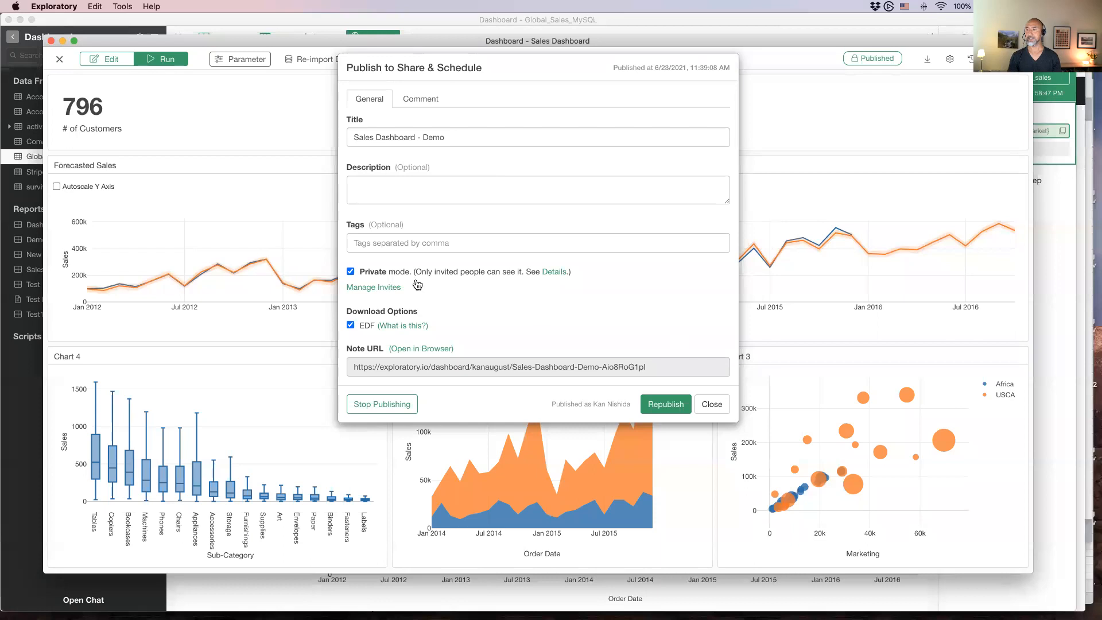
key("super+Tab")
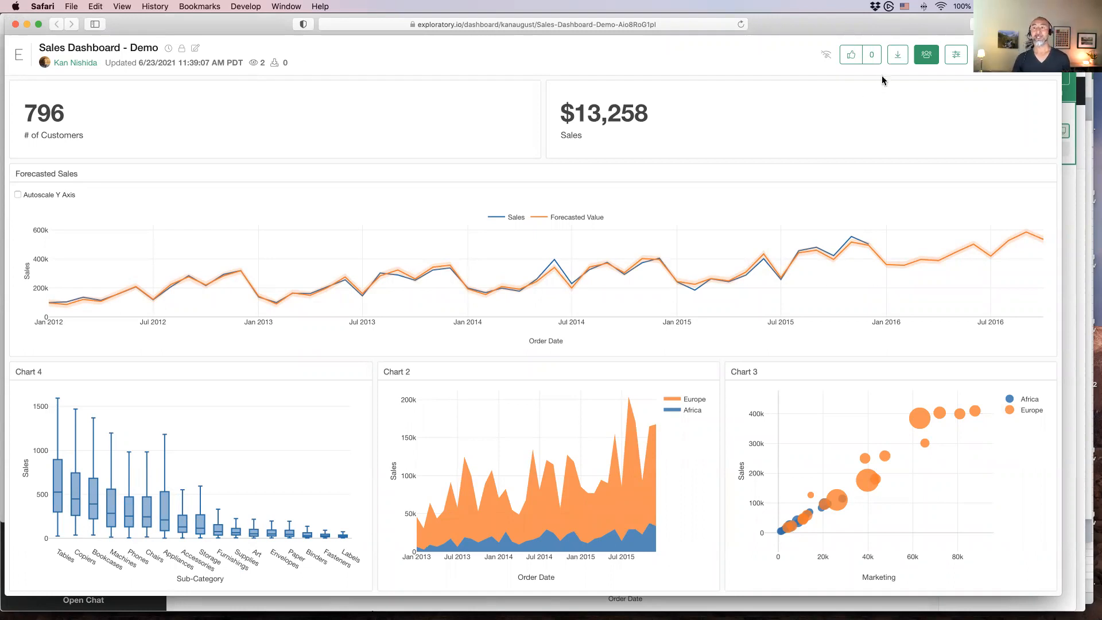
left_click(899, 57)
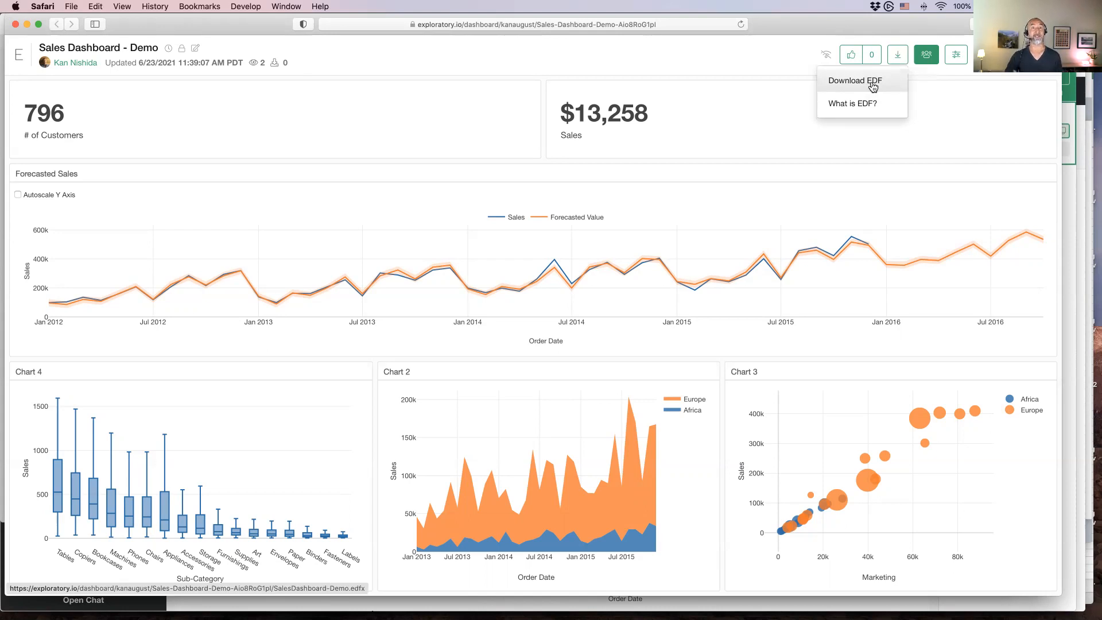
left_click(873, 85)
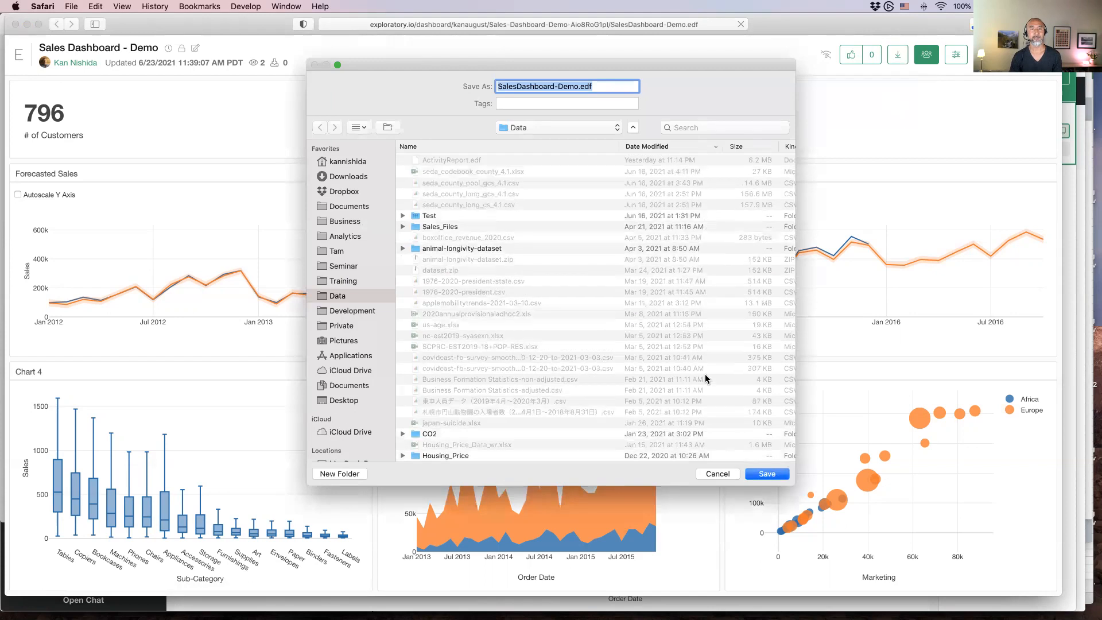
left_click(772, 476)
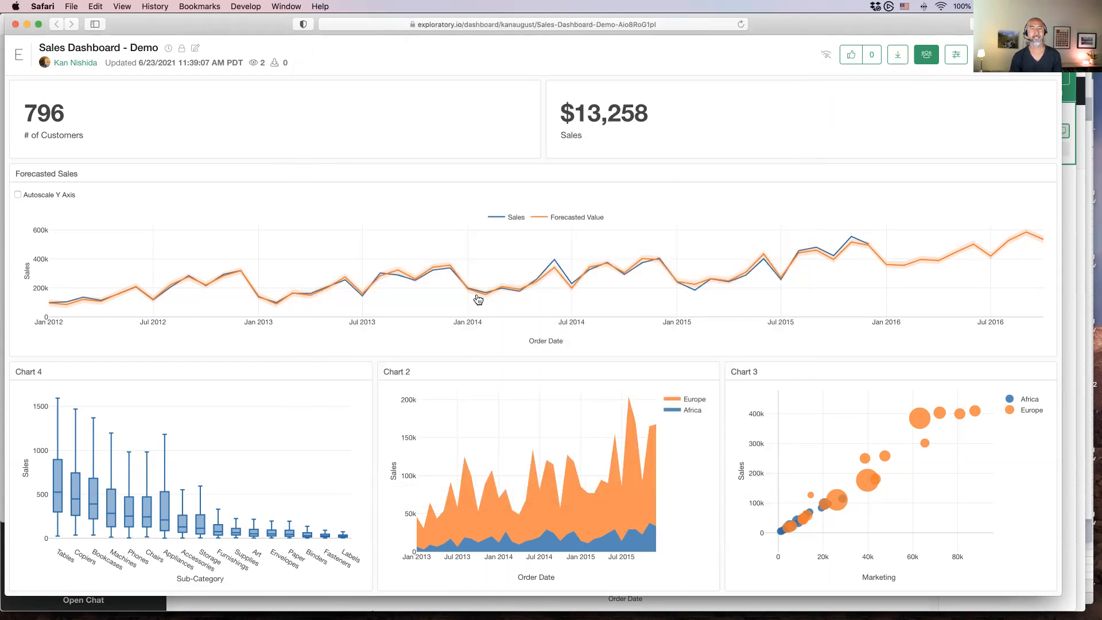
- Return to Exploratory, close the publish settings, dashboard and current project, and create a project named Untitled Project 25
key("super+Tab")
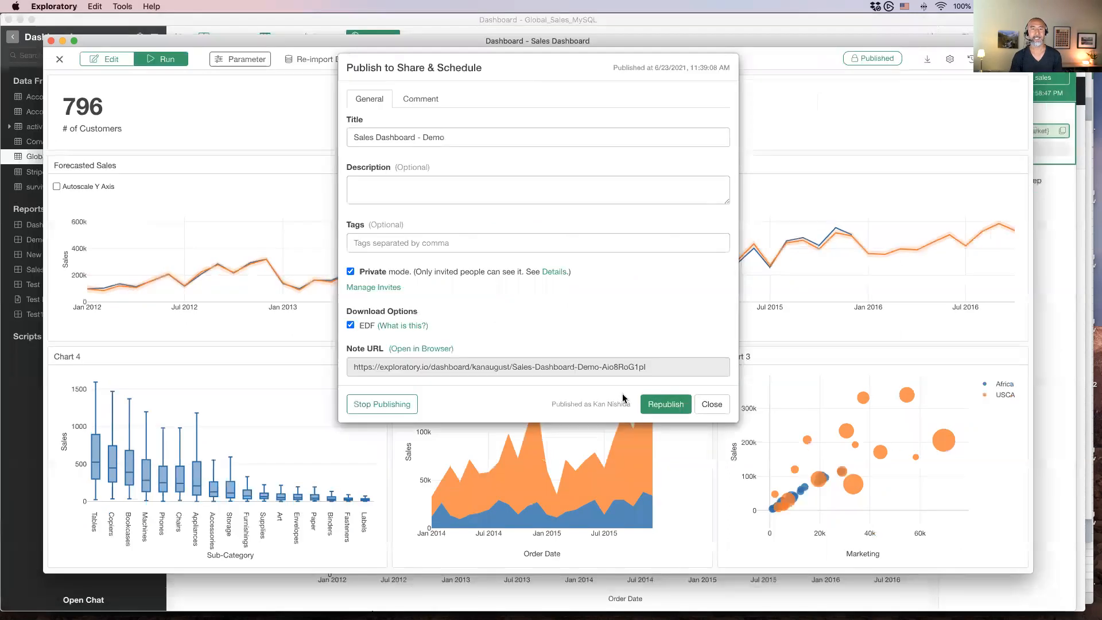
left_click(710, 405)
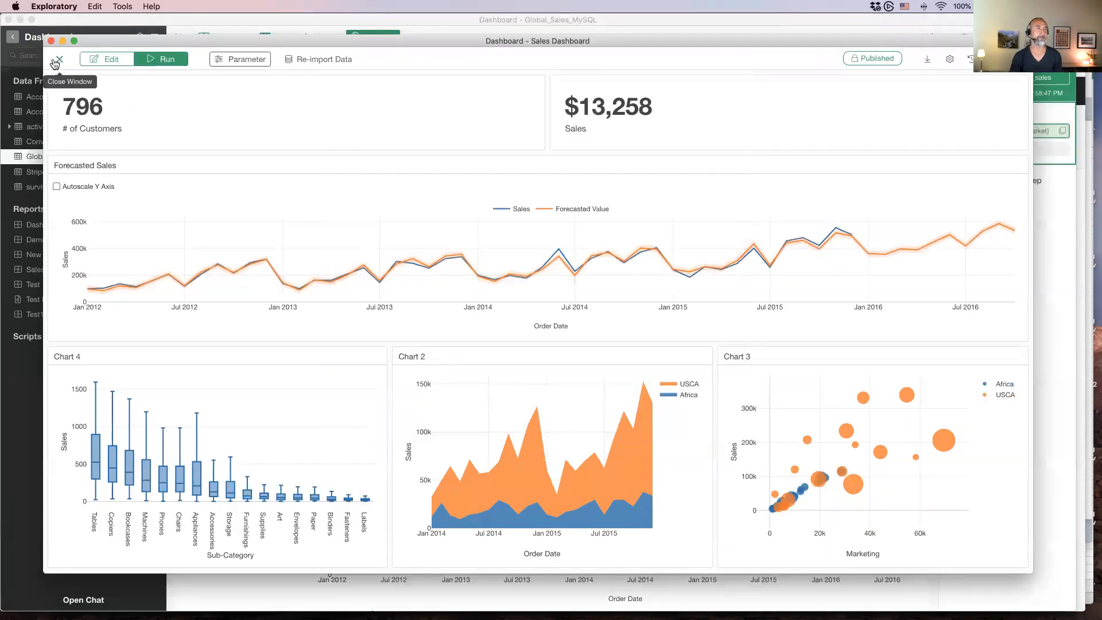
left_click(11, 41)
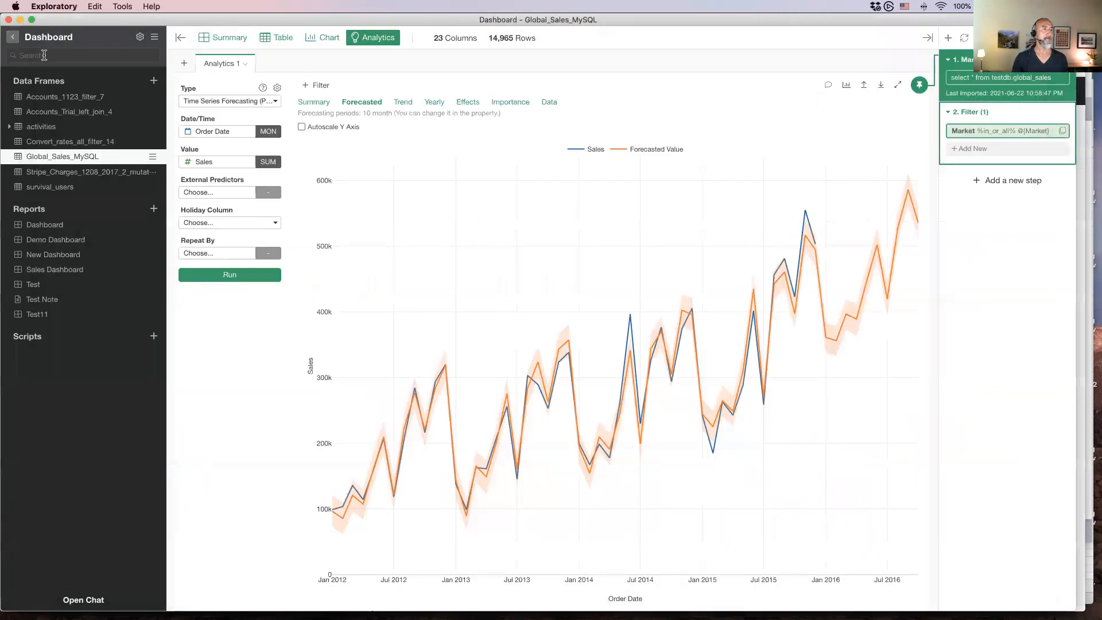
left_click(12, 42)
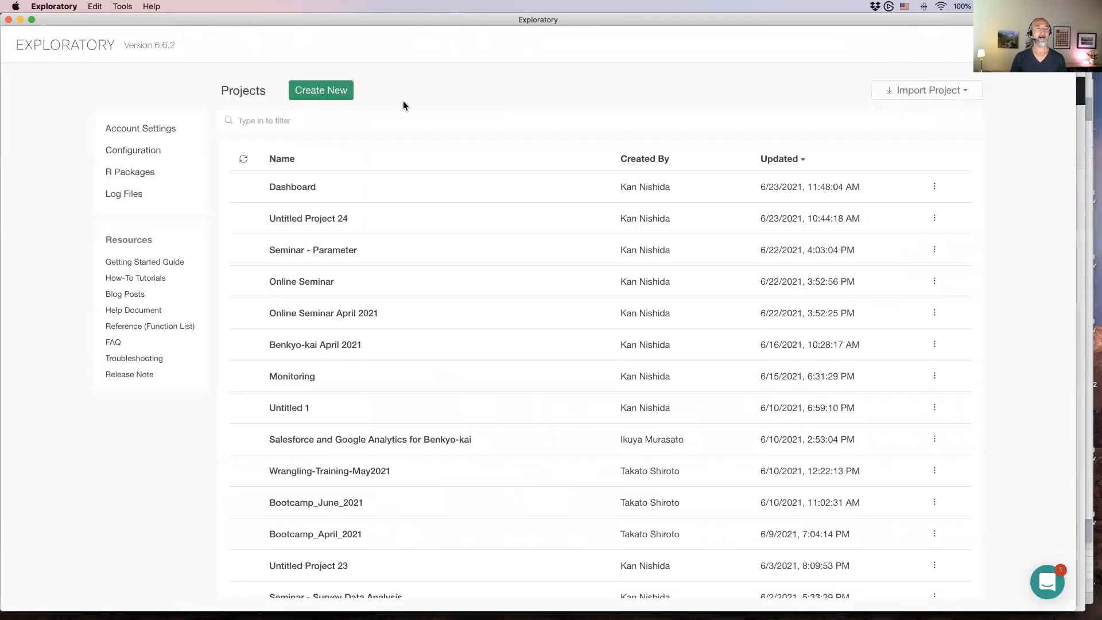
left_click(340, 93)
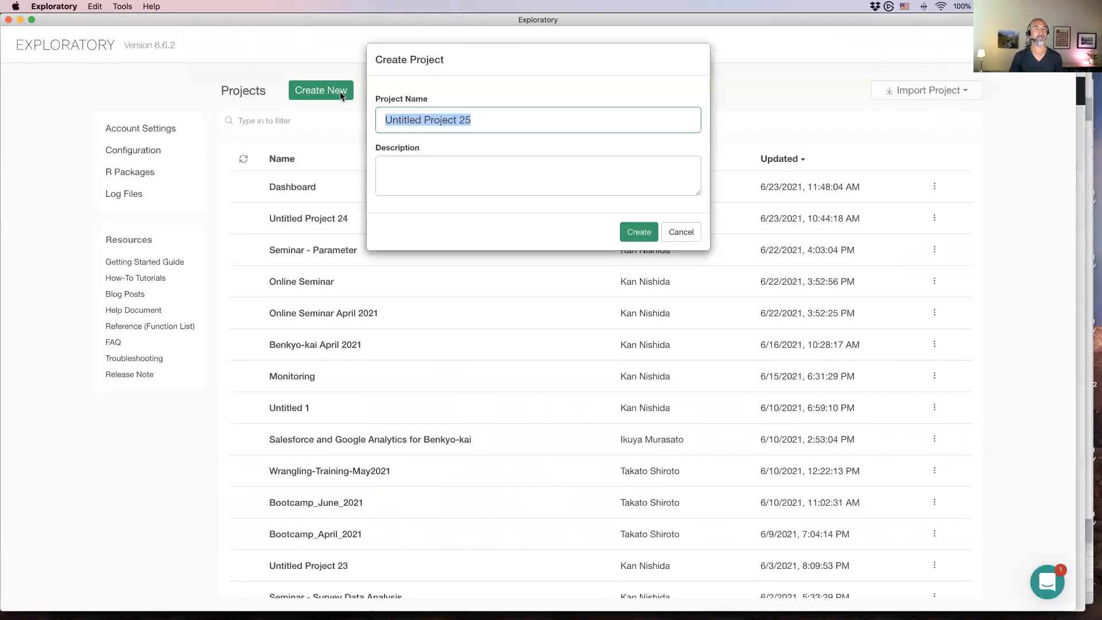
left_click(649, 233)
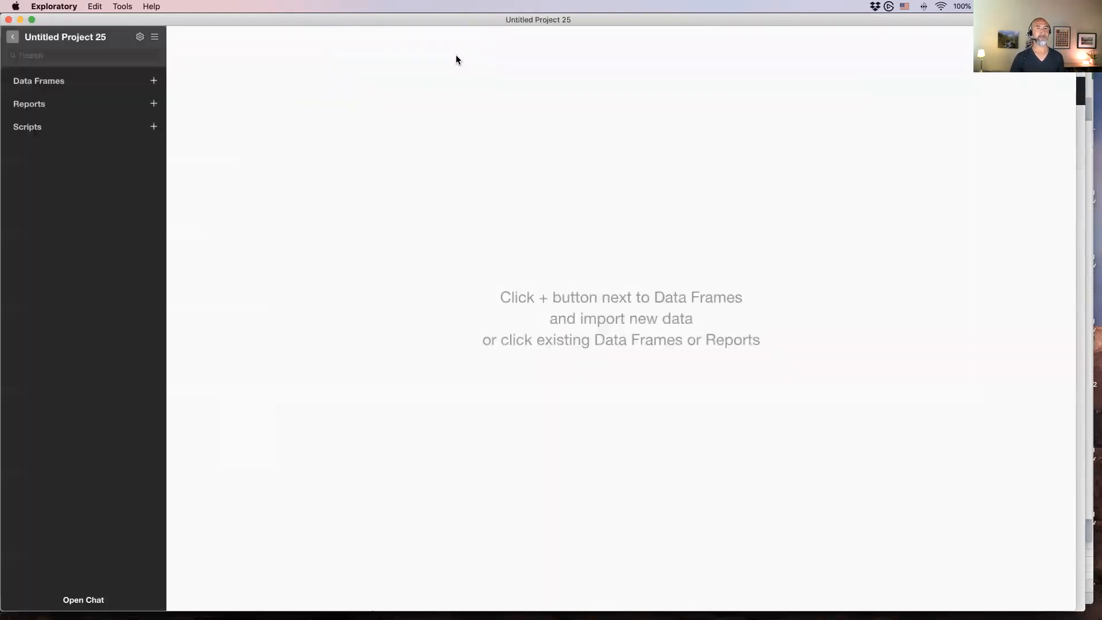
- Import SalesDashboard-Demo.edf from the Data folder as a report in the new project
left_click(154, 81)
left_click(153, 104)
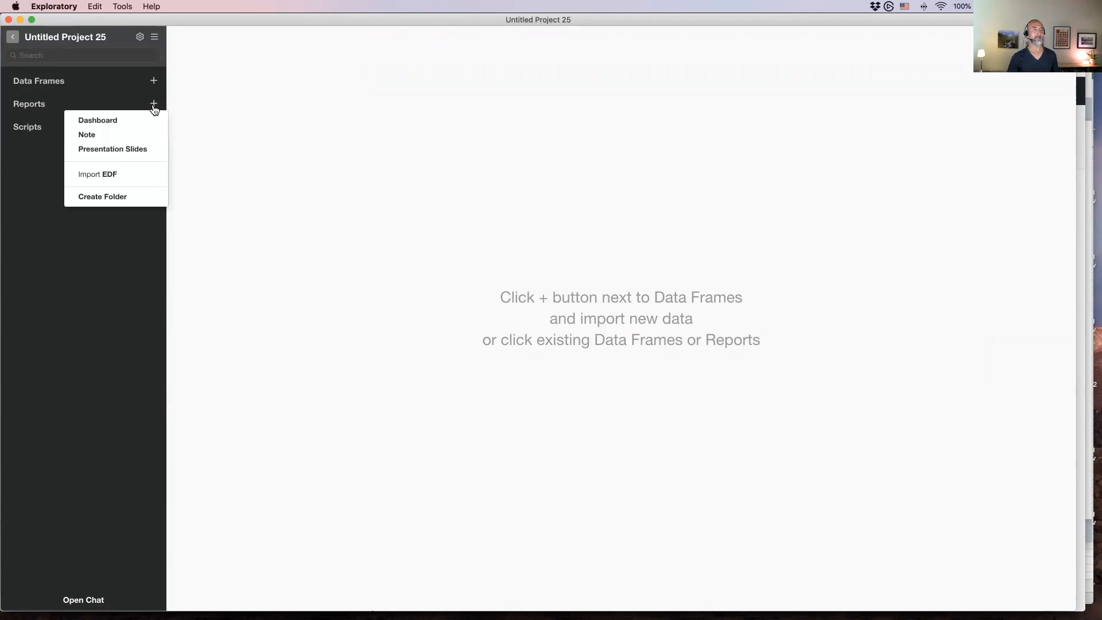
left_click(135, 180)
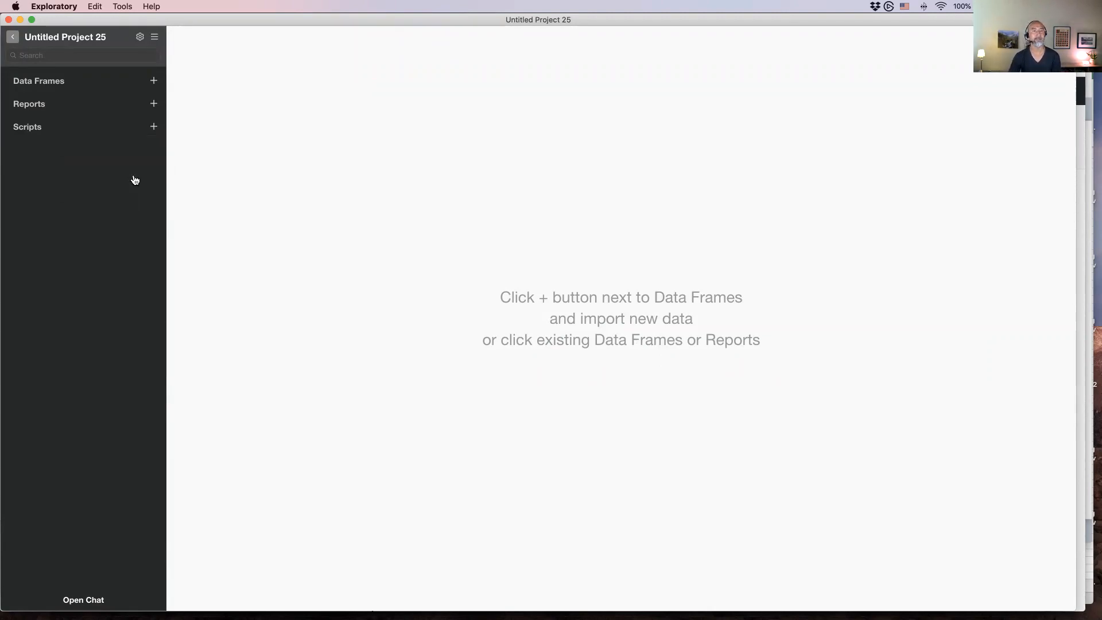
left_click(474, 71)
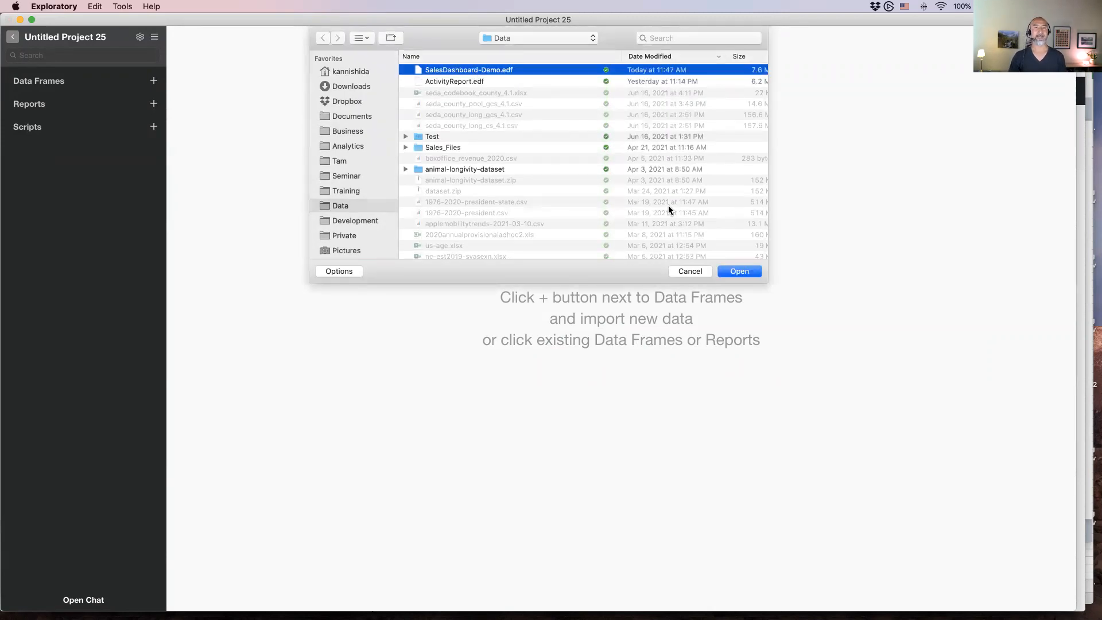
left_click(738, 271)
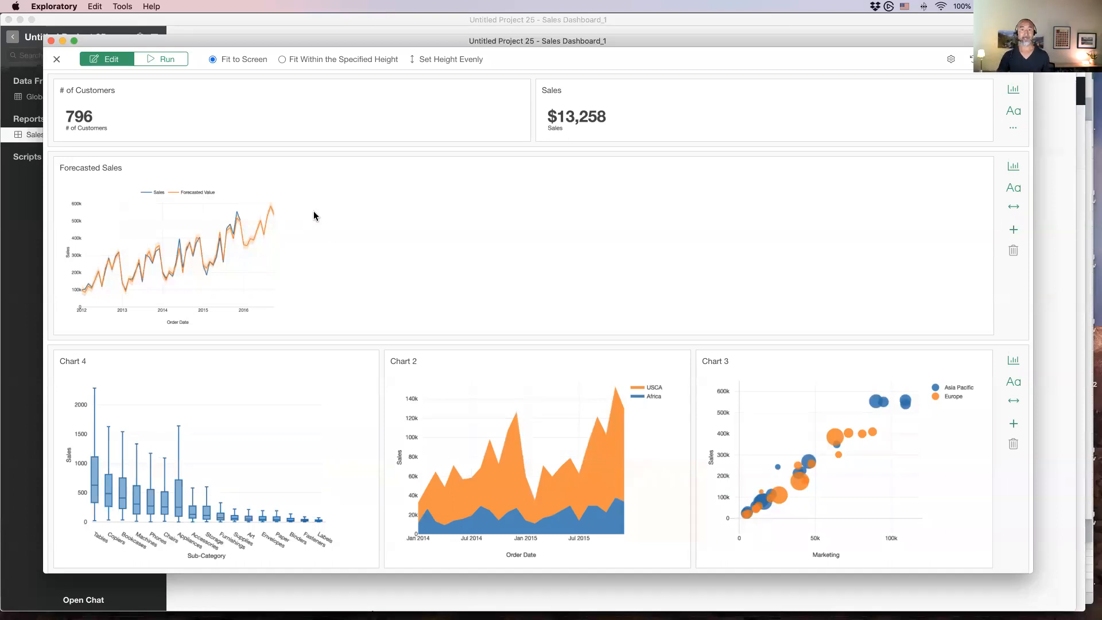
- View the summary of the imported Global_Sales_MySQL data frame, and run the imported Sales Dashboard_1
mouse_move(313, 211)
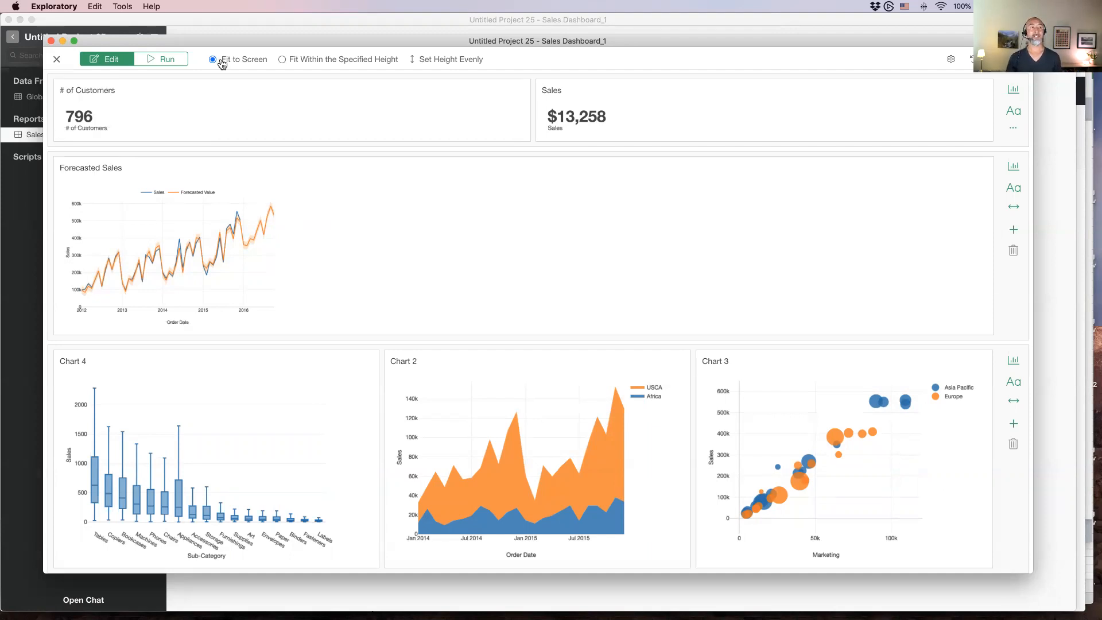
double_click(217, 40)
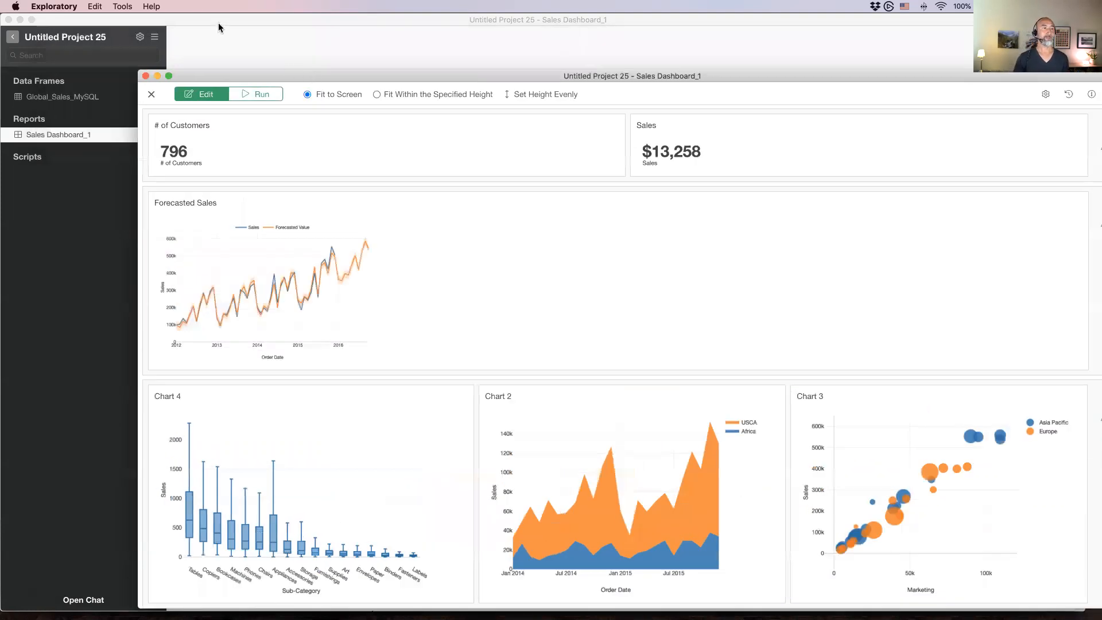
left_click(219, 26)
left_click(59, 105)
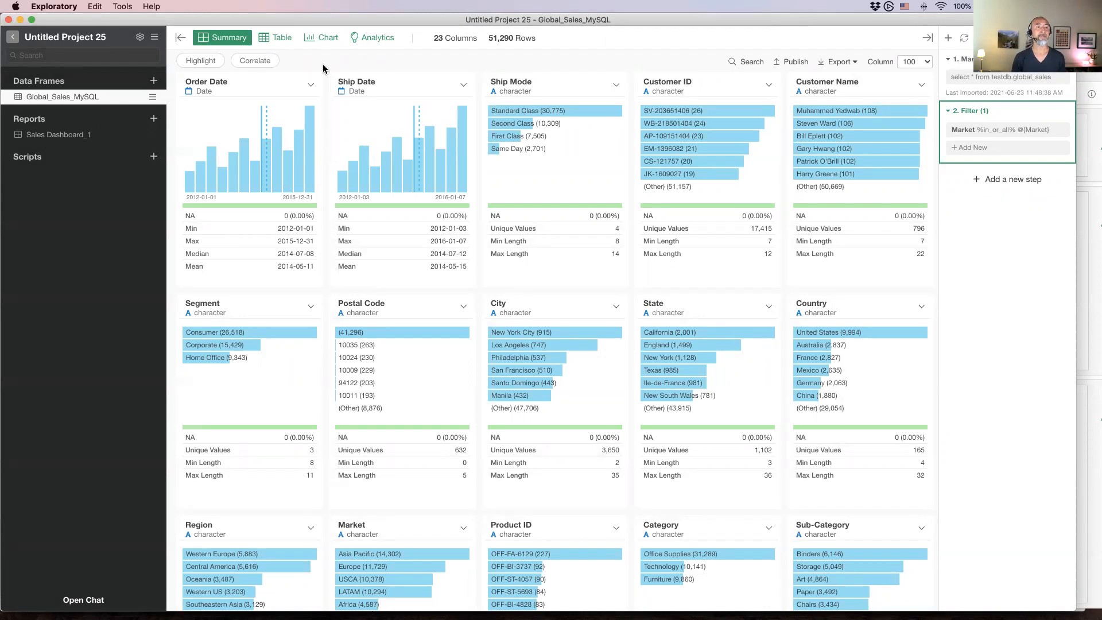
key("super+grave")
left_click(262, 94)
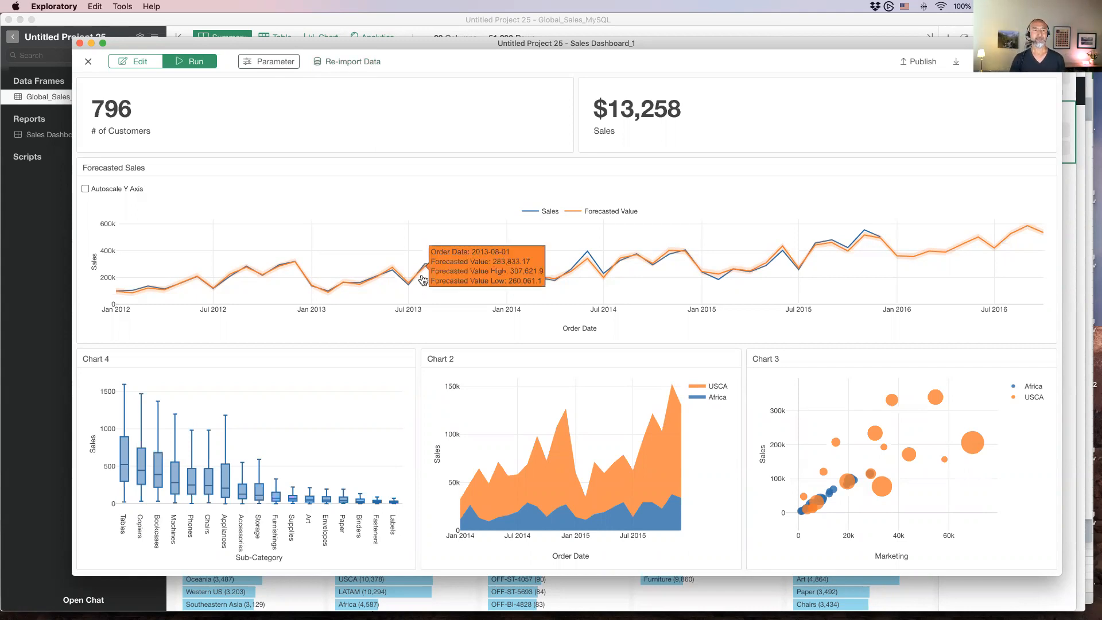
- Switch to the Keynote deck and play it from slide 81 through the Dashboard Lifecycle slide 84
key("super+Tab")
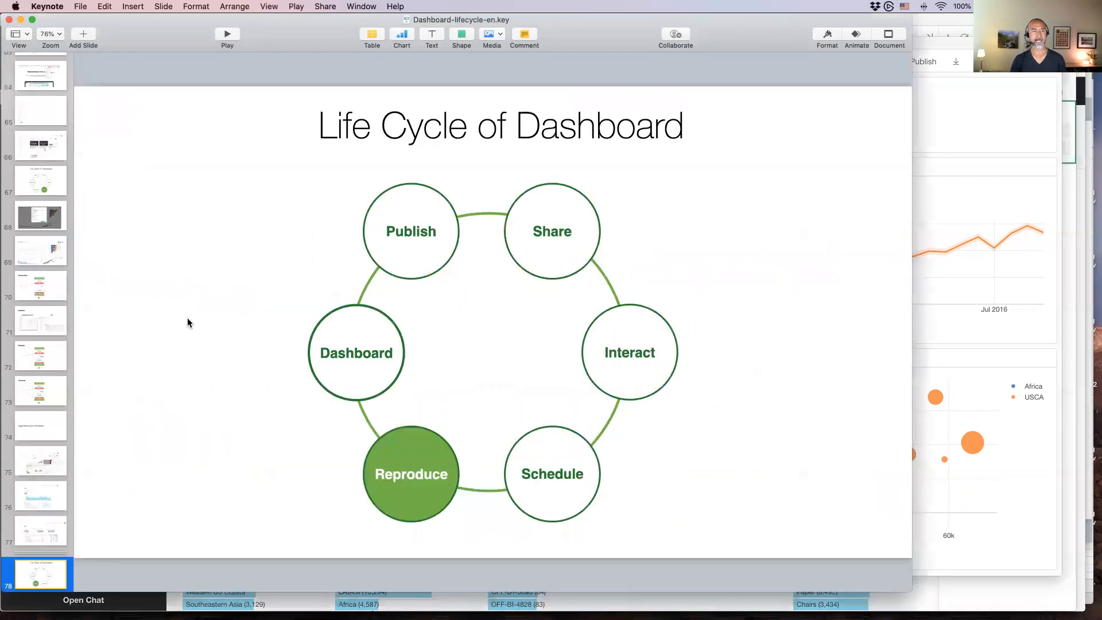
scroll(52, 344, "down", 5)
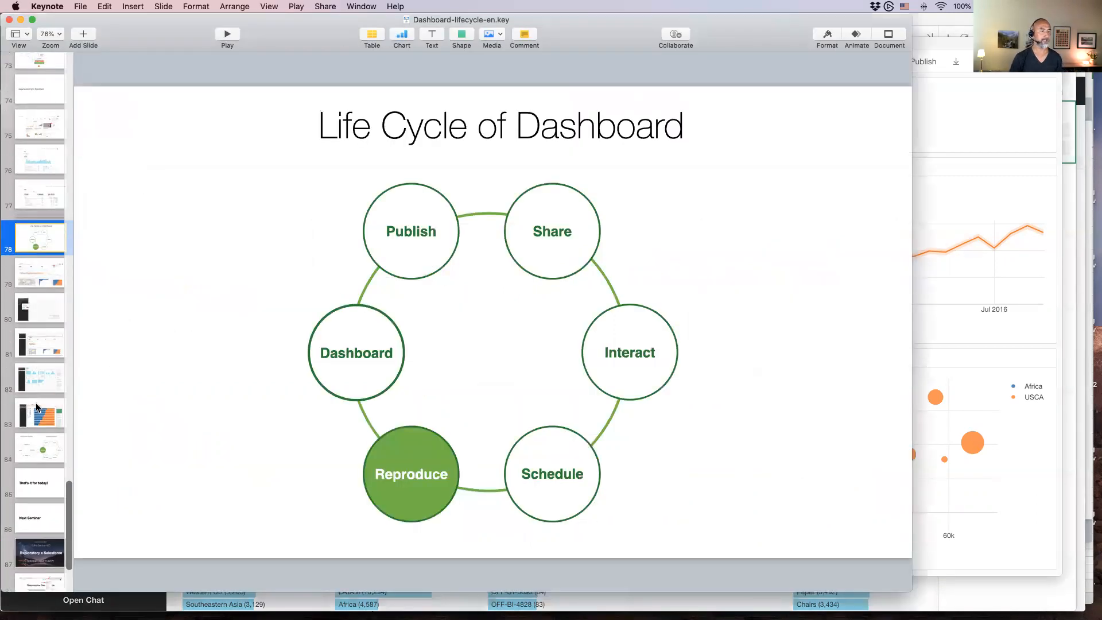
left_click(40, 333)
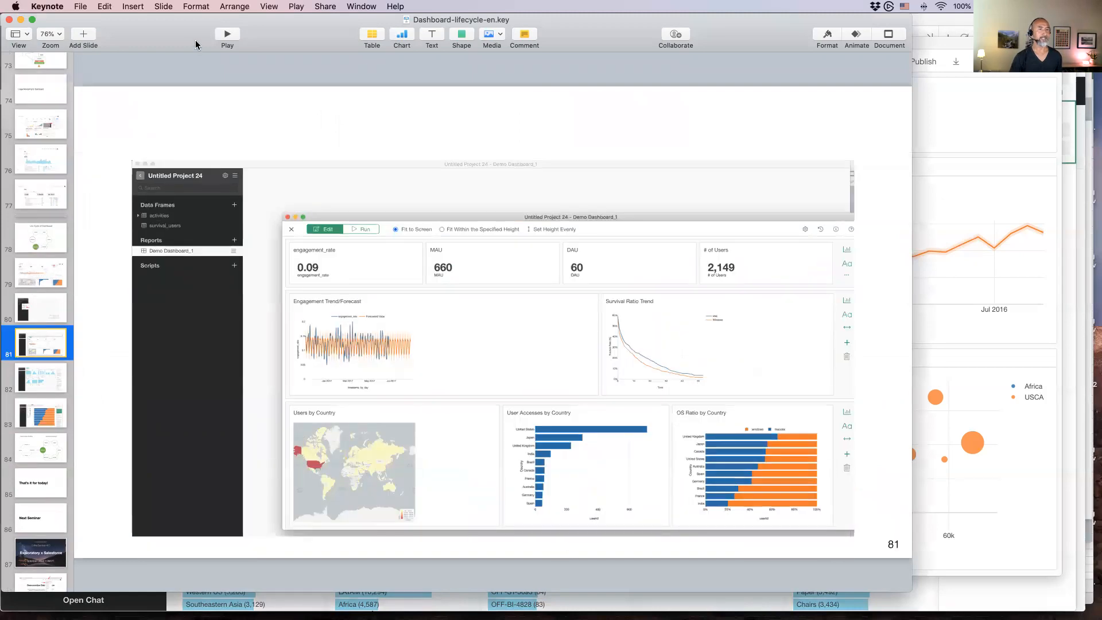
left_click(227, 35)
key("Right")
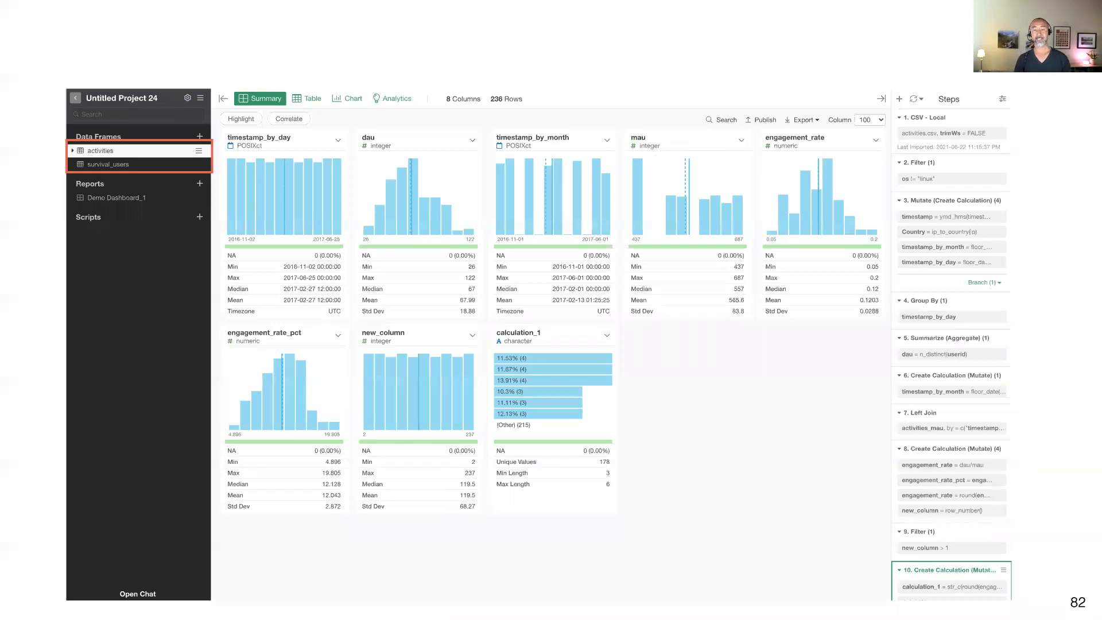
key("Right")
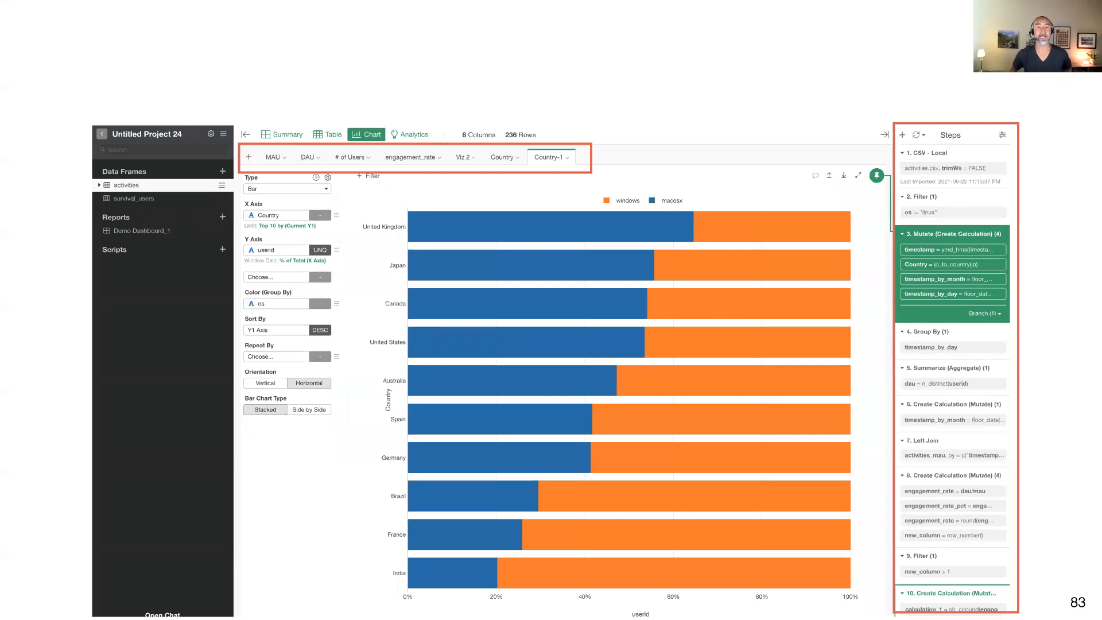
key("Right")
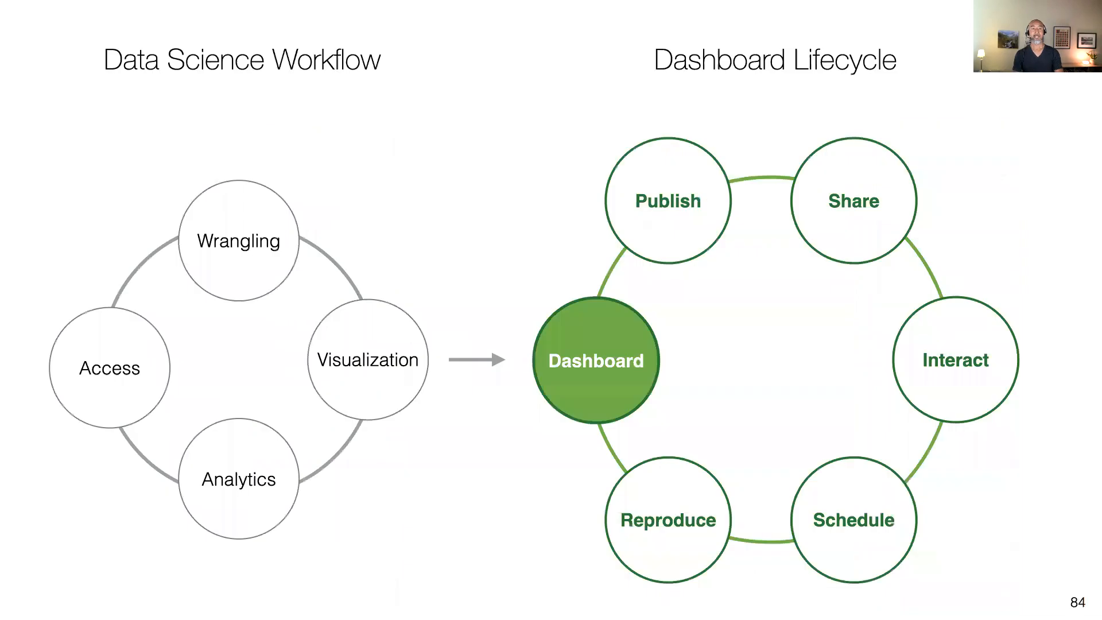